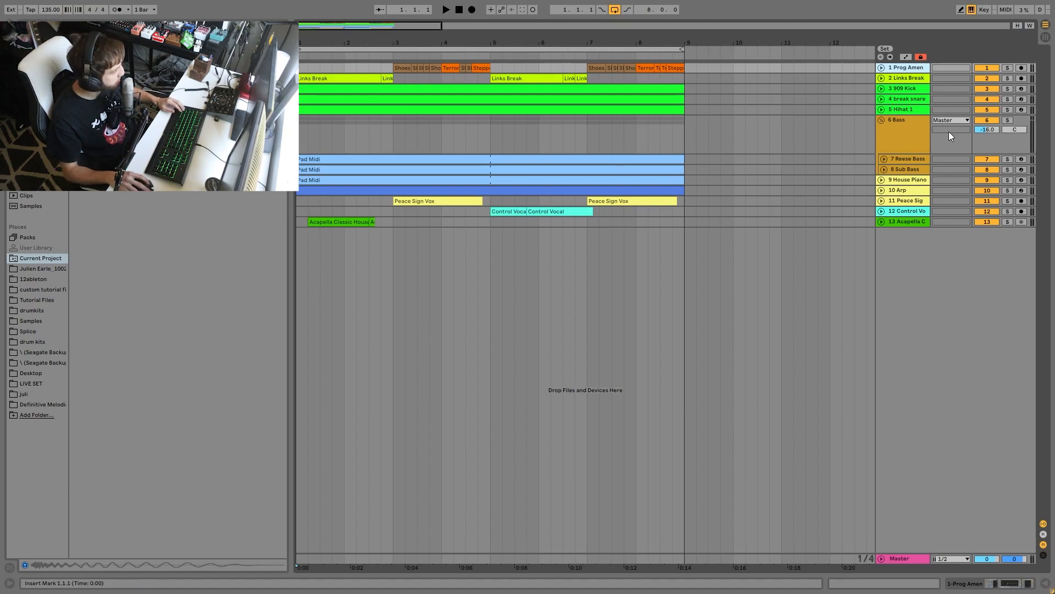
- Solo the five drum tracks, from Prog Amen to Hihat 1, and start playback from the beginning
left_click(907, 109, "shift")
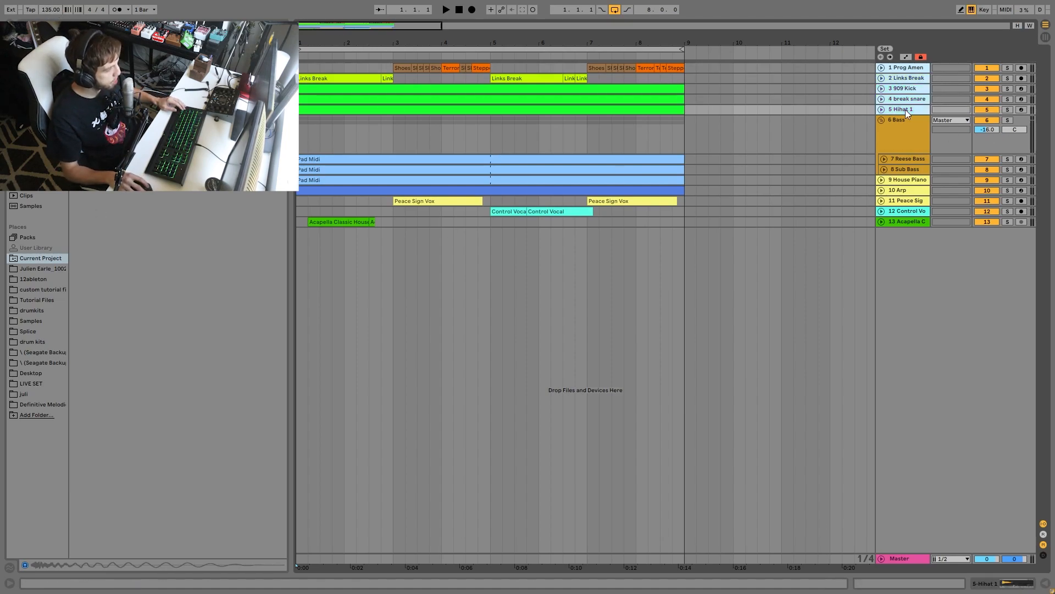
left_click(1009, 111)
key("space")
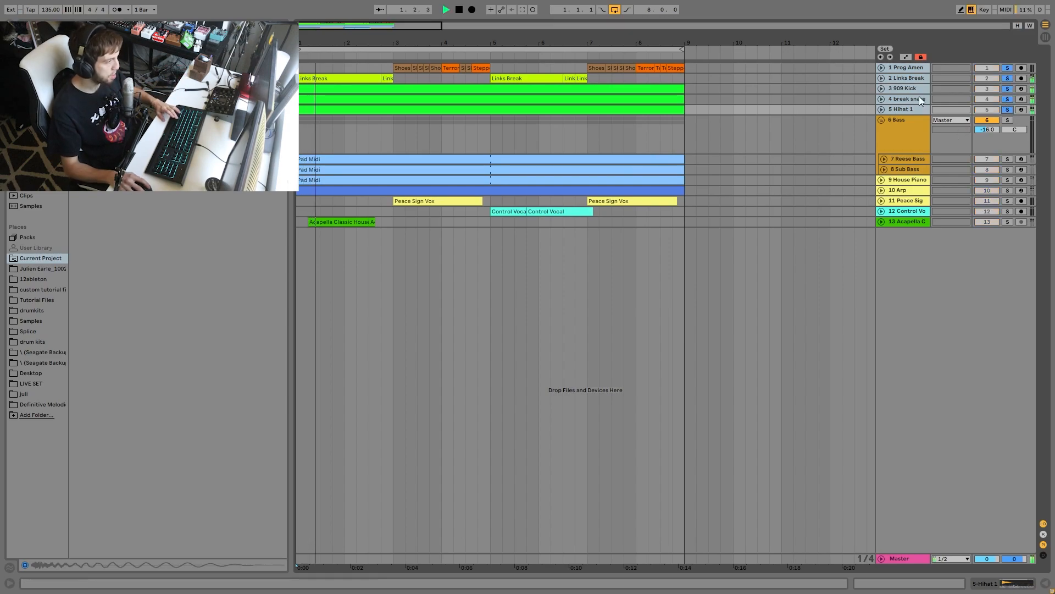
- Unfold the five drum tracks during playback, select Links Break and Prog Amen in turn, and stop playback near the loop's end
left_click(881, 110)
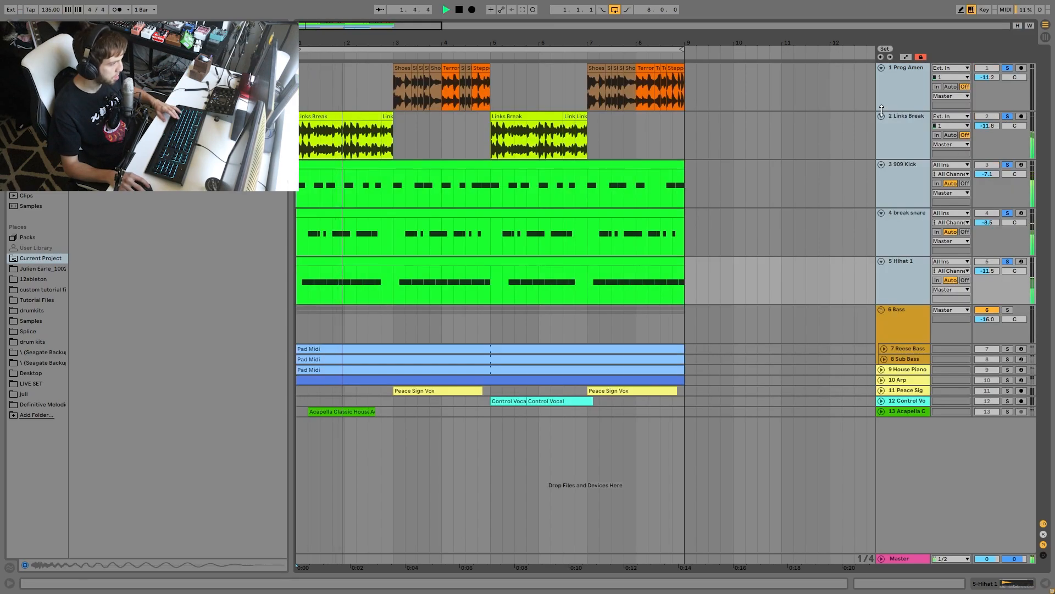
left_click(905, 134)
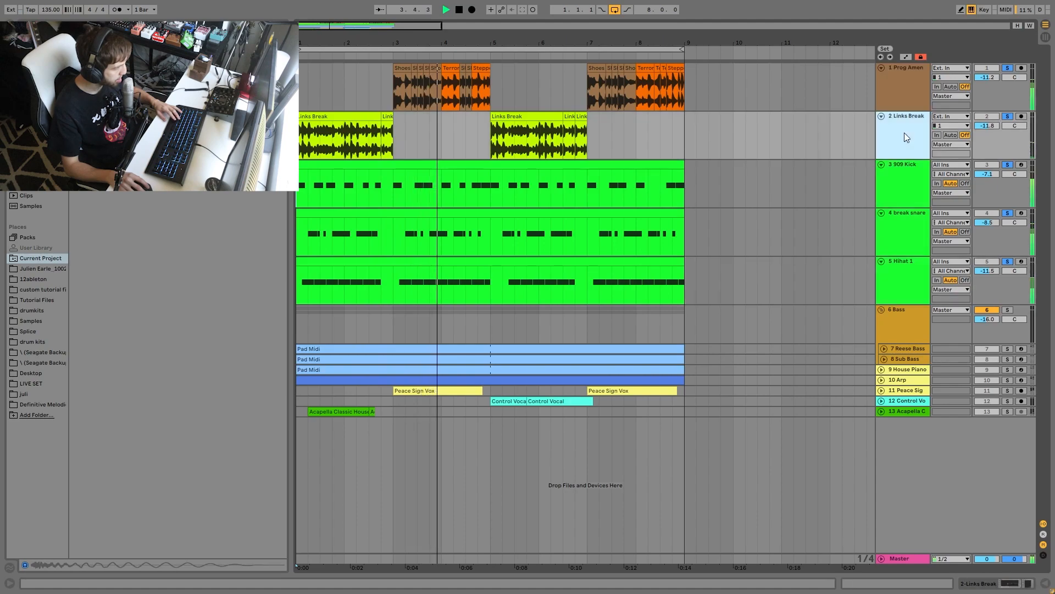
left_click(895, 100)
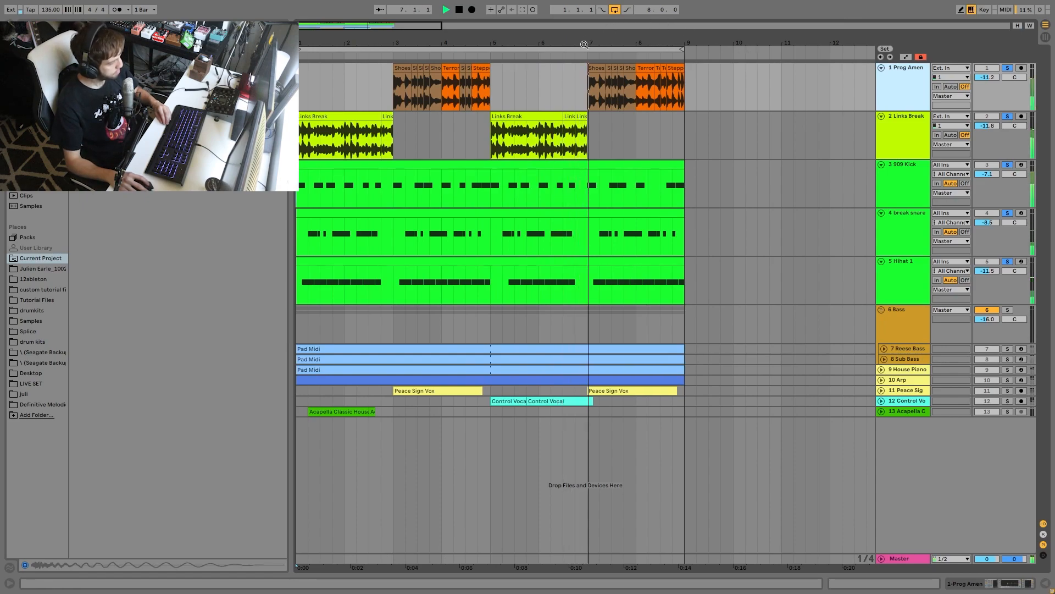
left_click_drag(577, 44, 651, 43)
key("space")
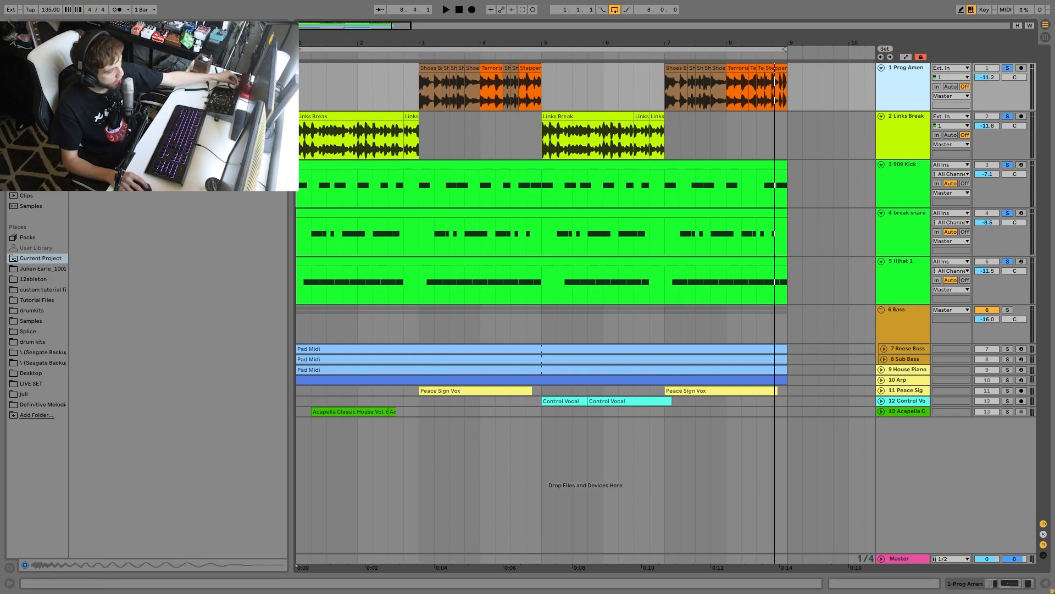
- Unsolo the 909 Kick, break snare and Hihat 1 tracks and audition the two break tracks alone
left_click(1010, 171)
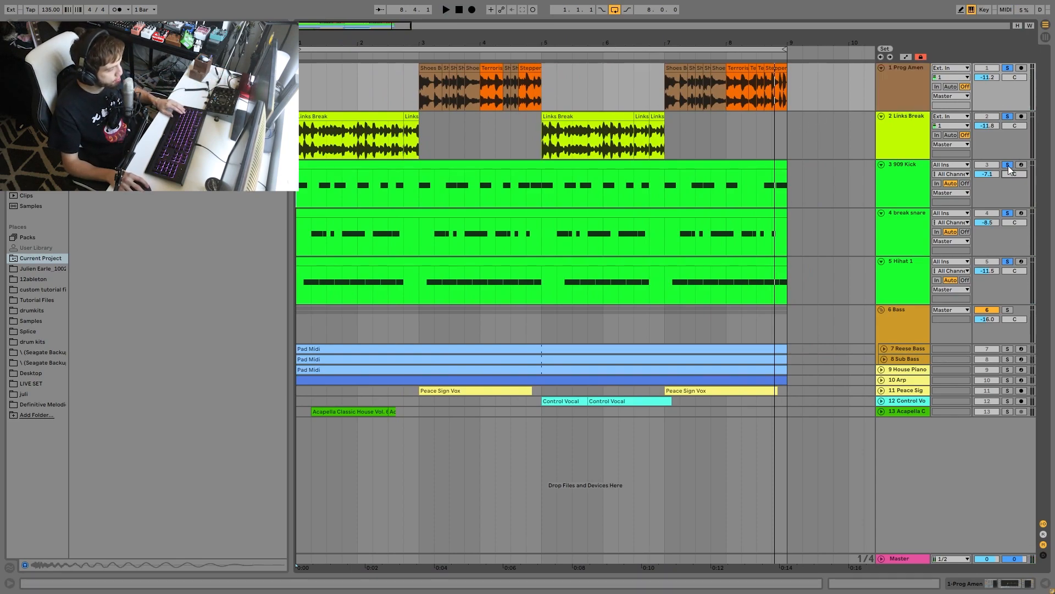
key("space")
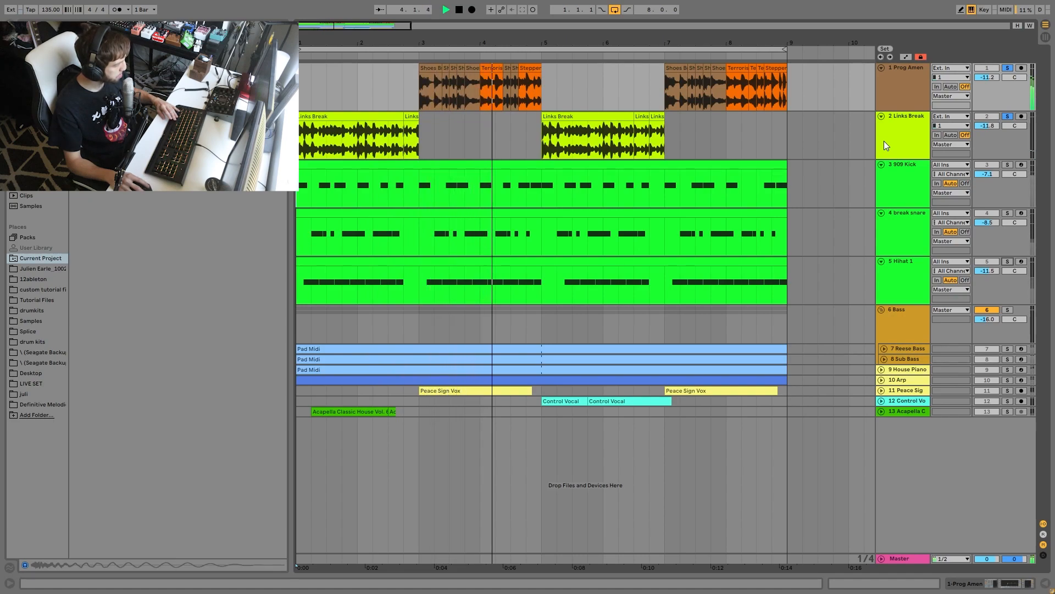
key("space")
- Solo only the 909 Kick, break snare and Hihat 1 tracks and audition them together
left_click(905, 190)
left_click(912, 294, "shift")
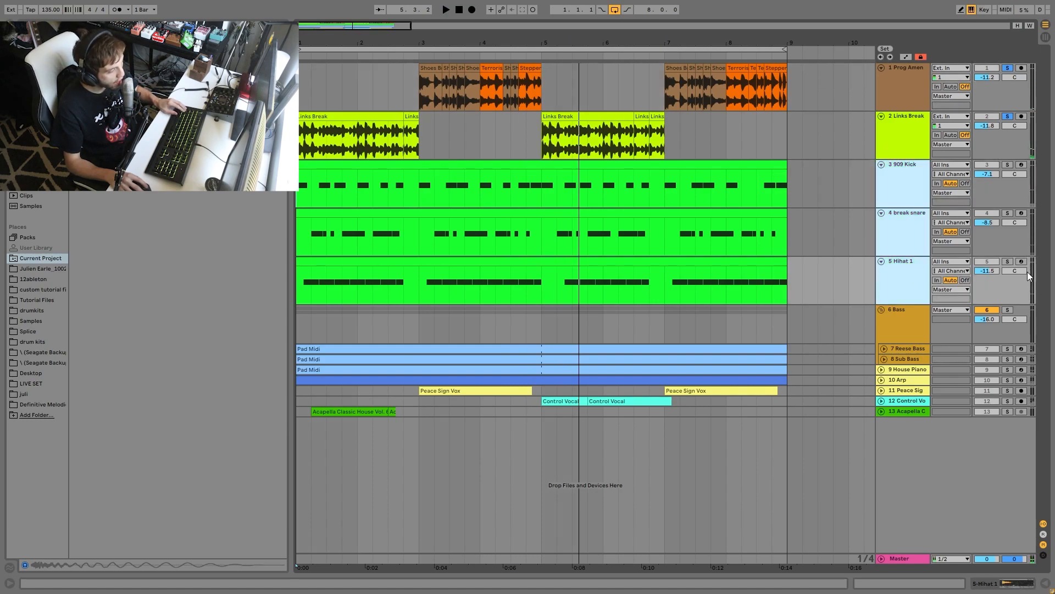
left_click(1008, 262)
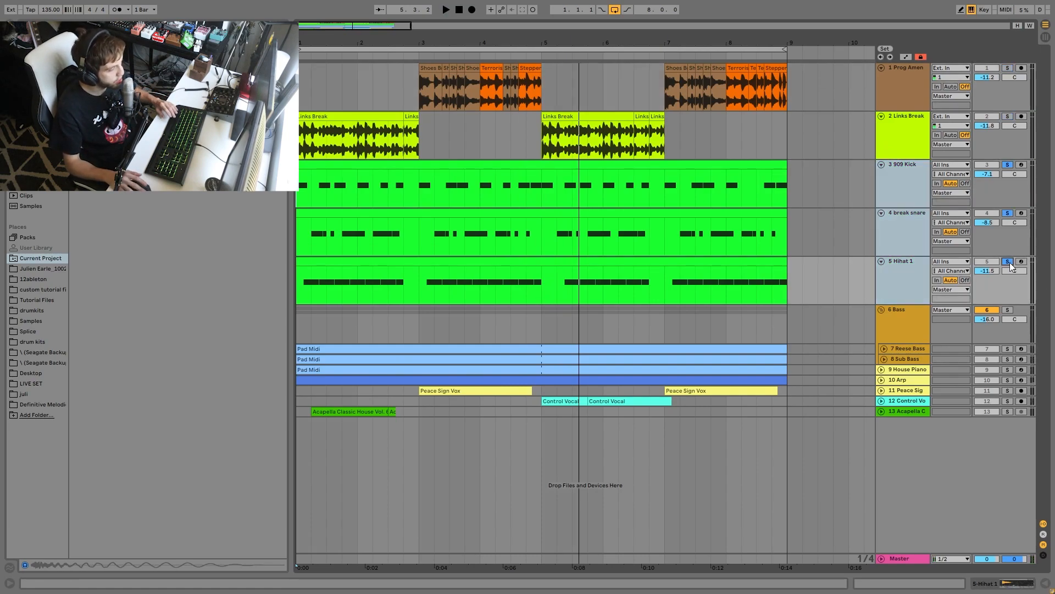
key("space")
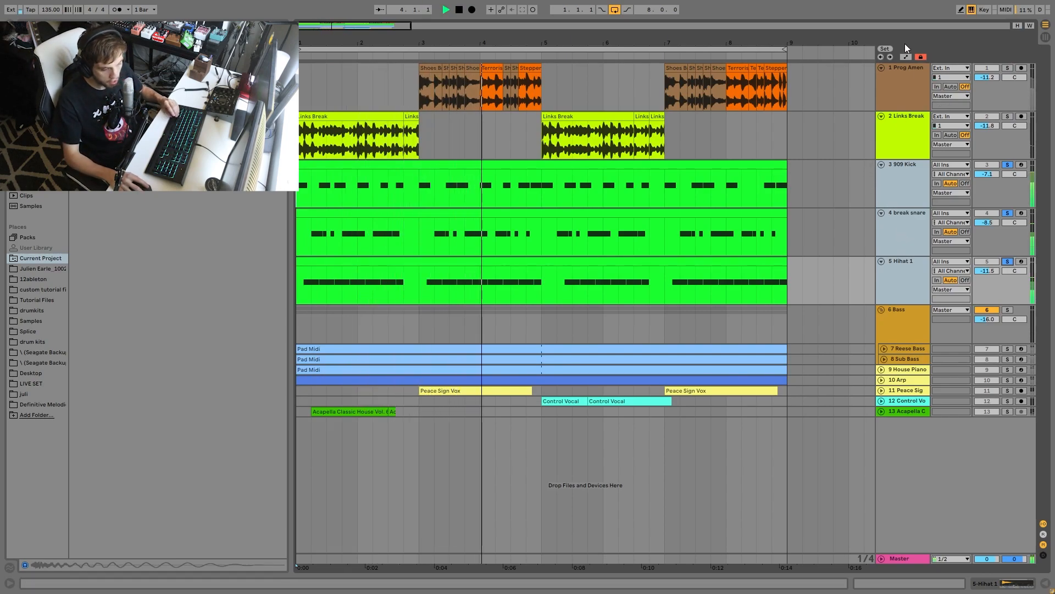
key("space")
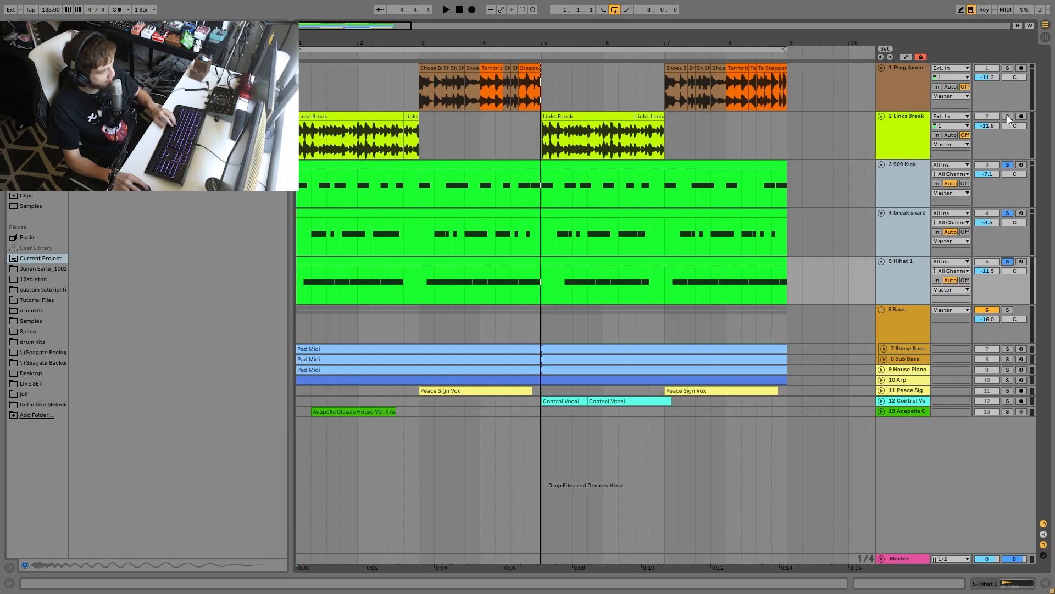
- Solo and audition only the Links Break track, and show its device chain
key("space")
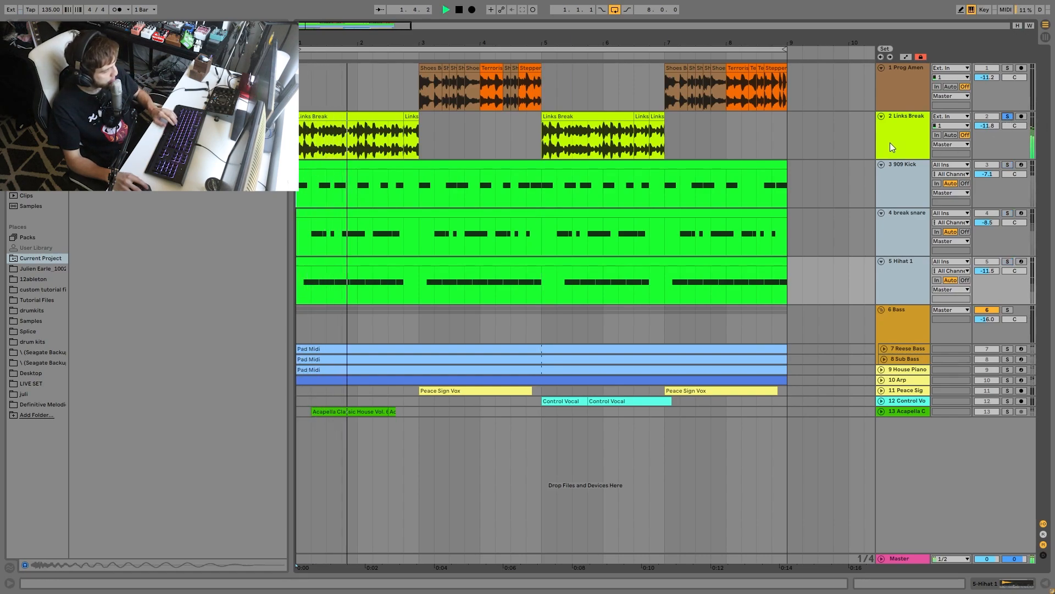
key("space")
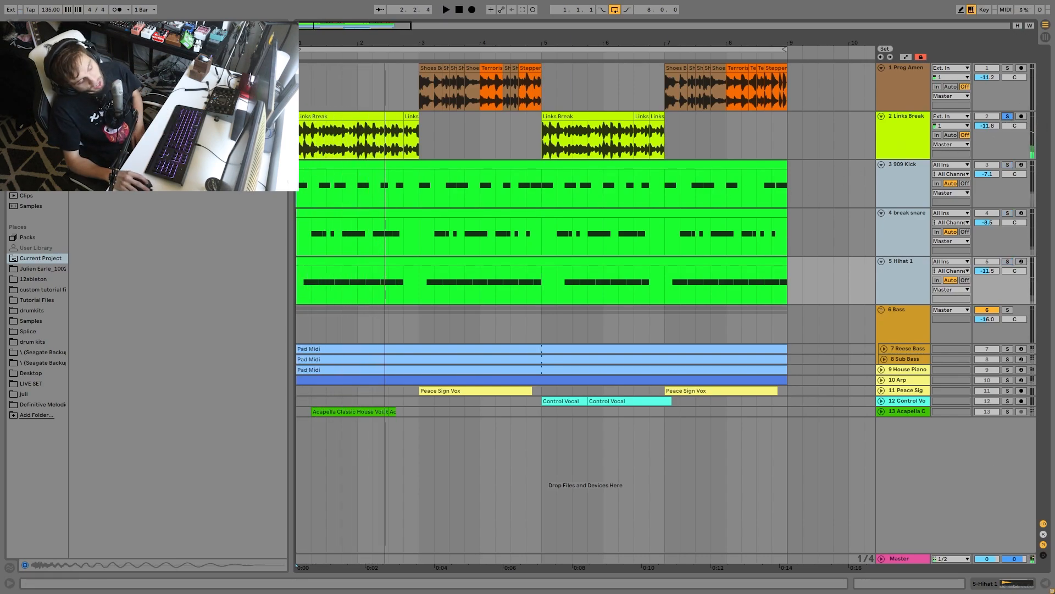
left_click(909, 123)
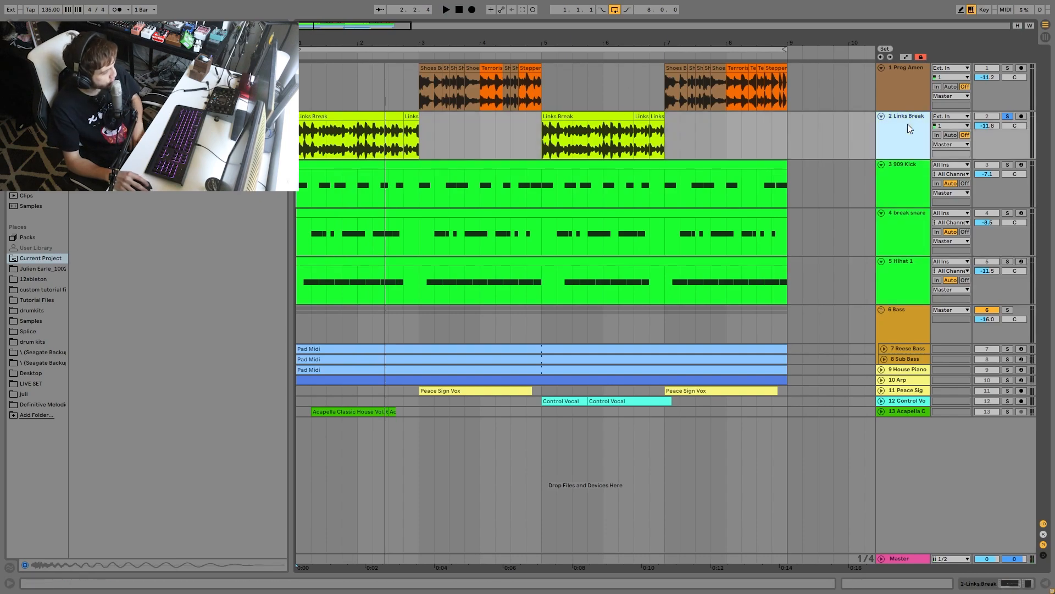
key("shift+Tab")
- Audition Links Break with its Compressor and EQ Eight switched off, and undo both device changes
left_click(288, 472)
left_click(17, 471)
key("space")
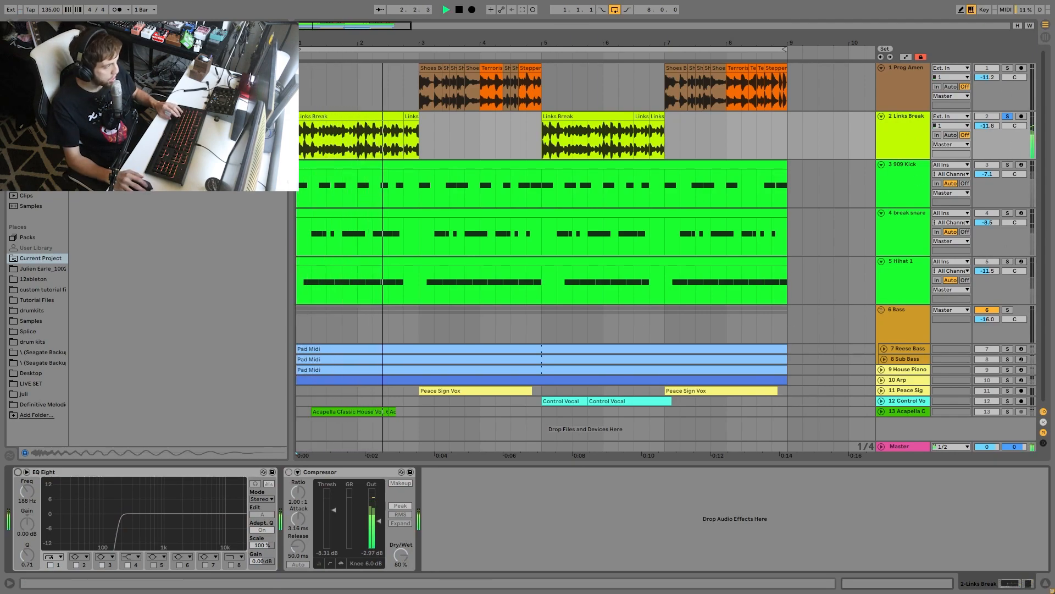
key("ctrl+z")
key("ctrl+z")
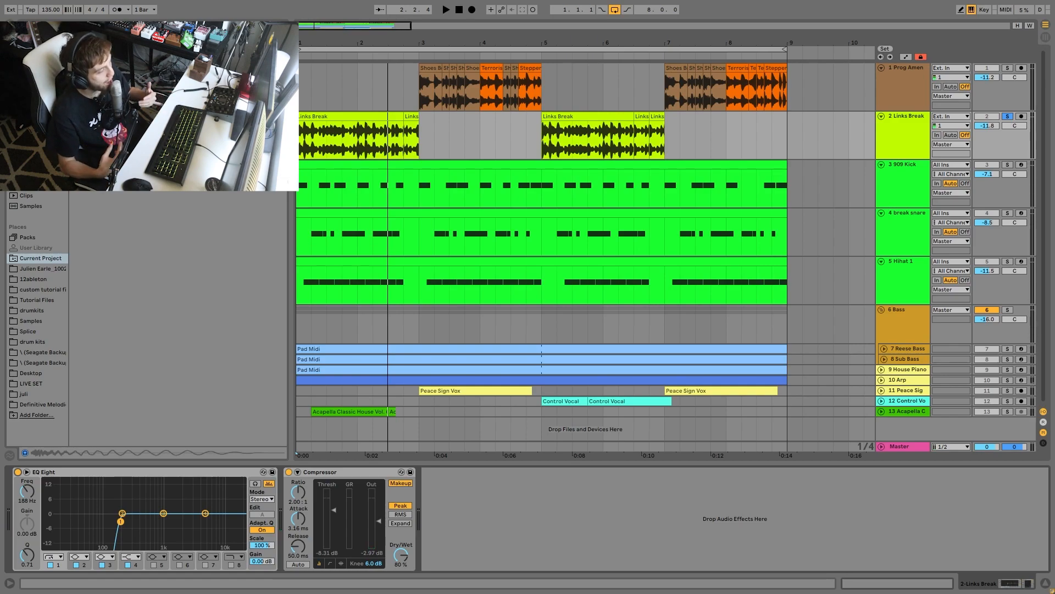
- Audition Links Break with its effects on, first alone and again with 909 Kick, break snare and Hihat 1 also soloed
key("space")
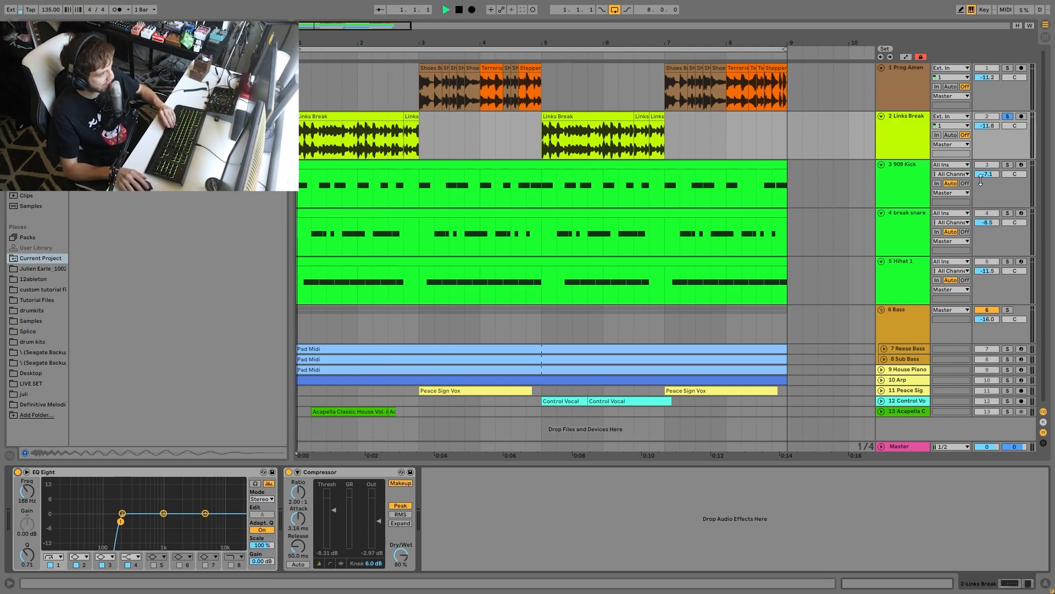
key("space")
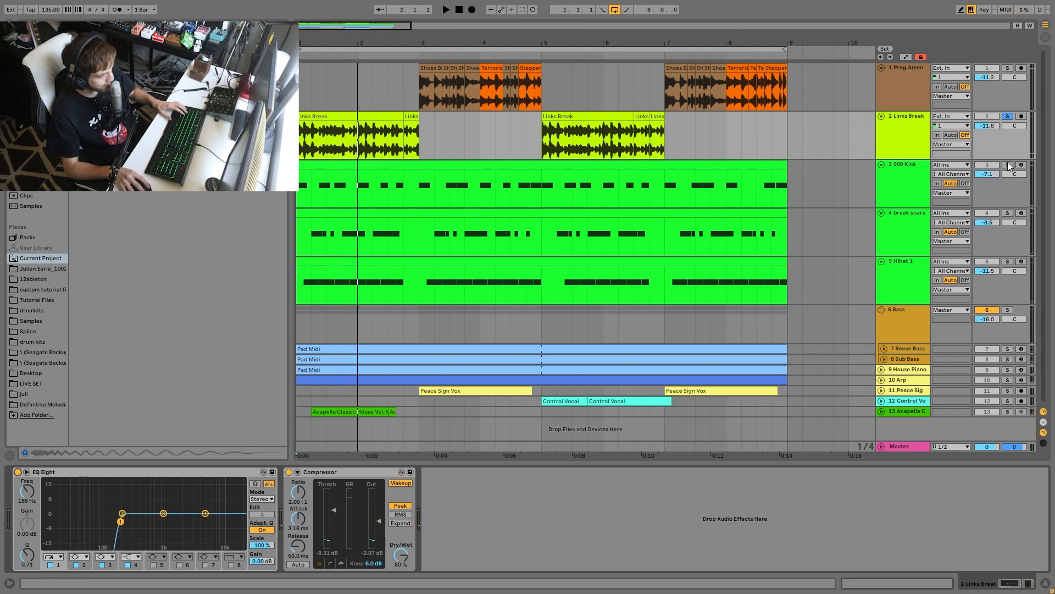
left_click(1008, 165)
key("space")
key("space")
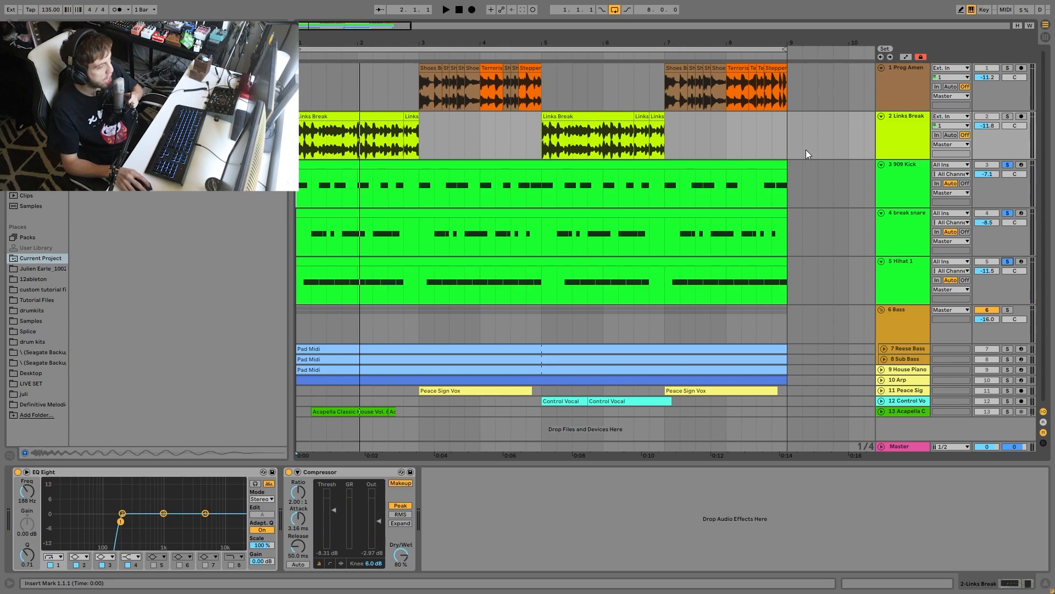
- Unsolo Links Break during playback to compare the programmed drums with and without the break
key("space")
left_click(1007, 116)
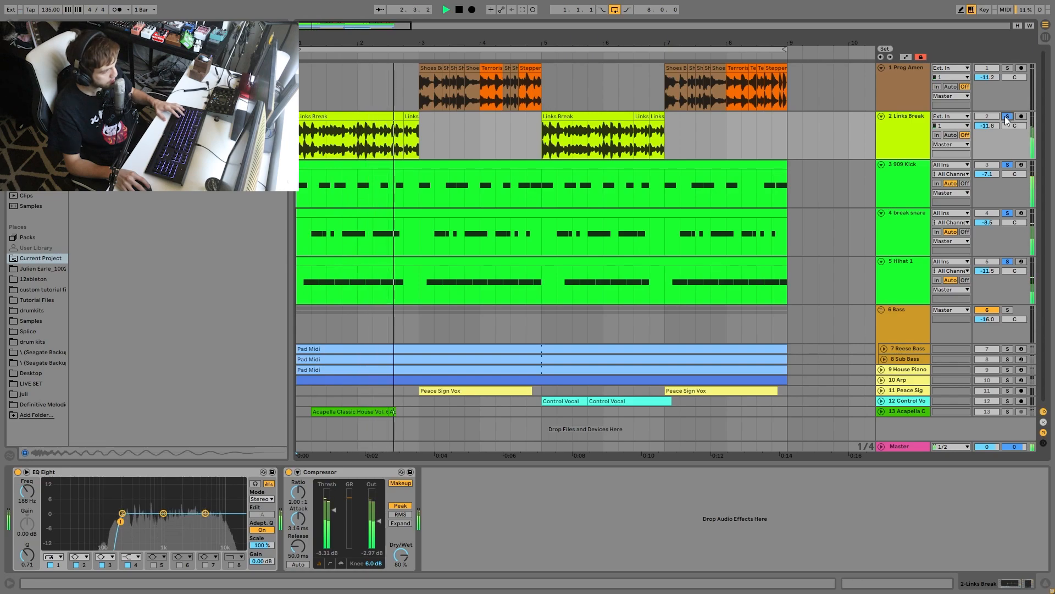
key("space")
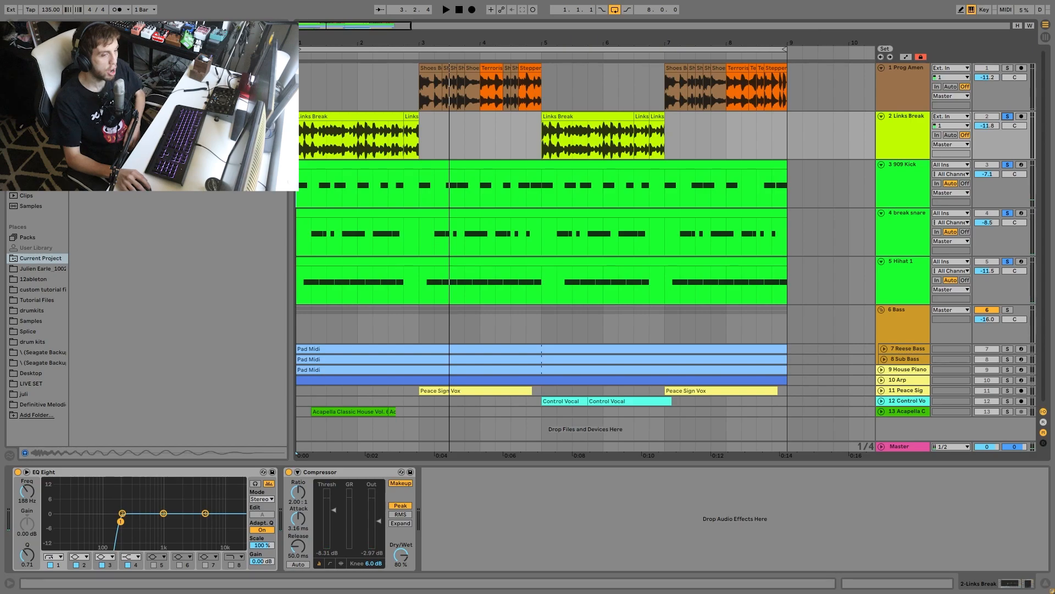
- Play the soloed drums while viewing the sampler devices of the 909 Kick, break snare and Hihat 1 tracks
key("space")
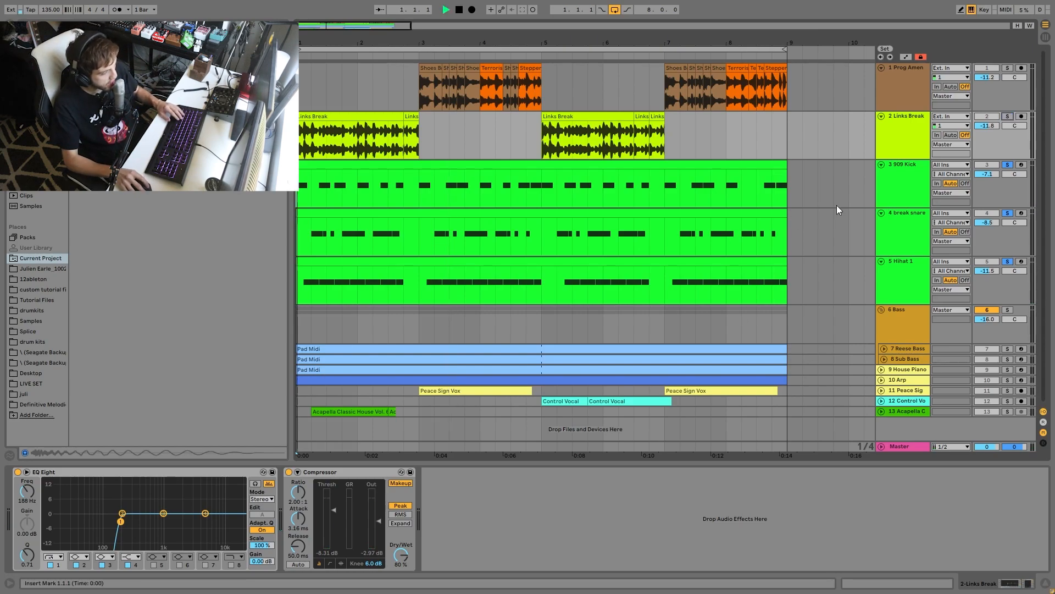
left_click(909, 176)
left_click(908, 245)
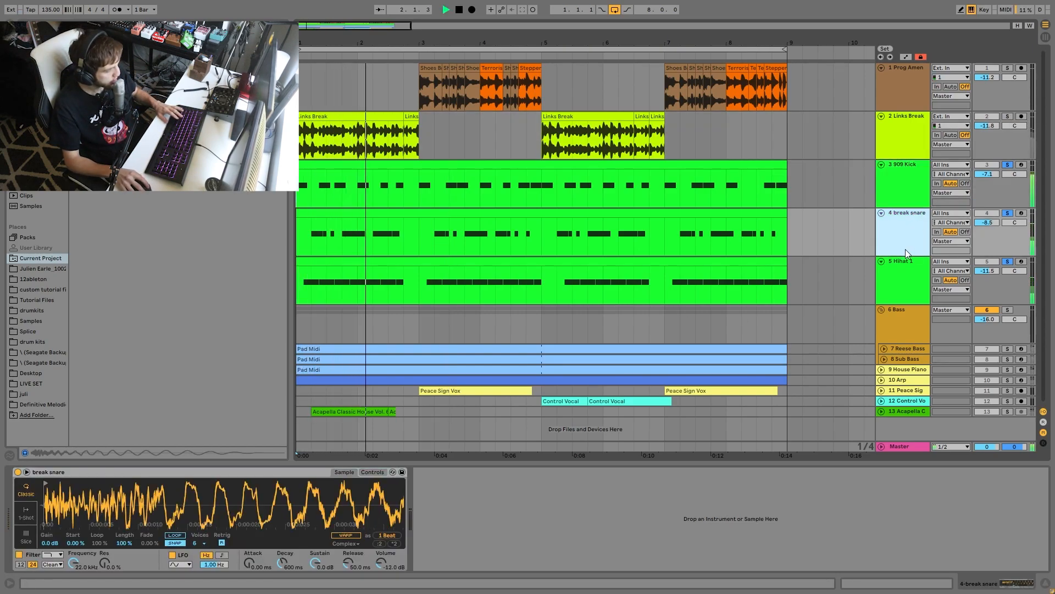
left_click(905, 261)
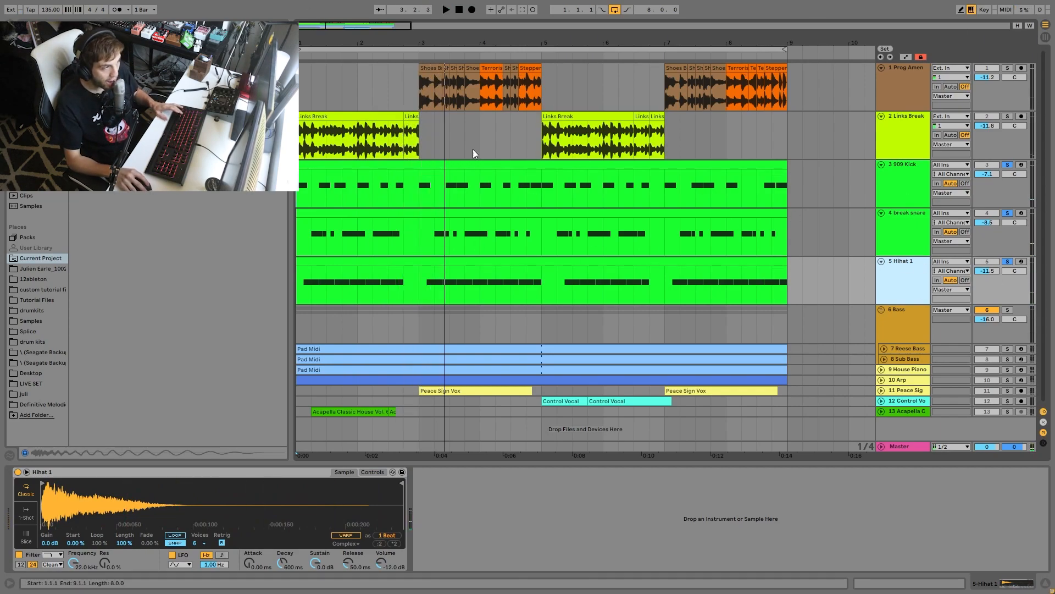
- Unsolo the 909 Kick, break snare and Hihat 1 tracks and audition the full mix
left_click(1008, 164)
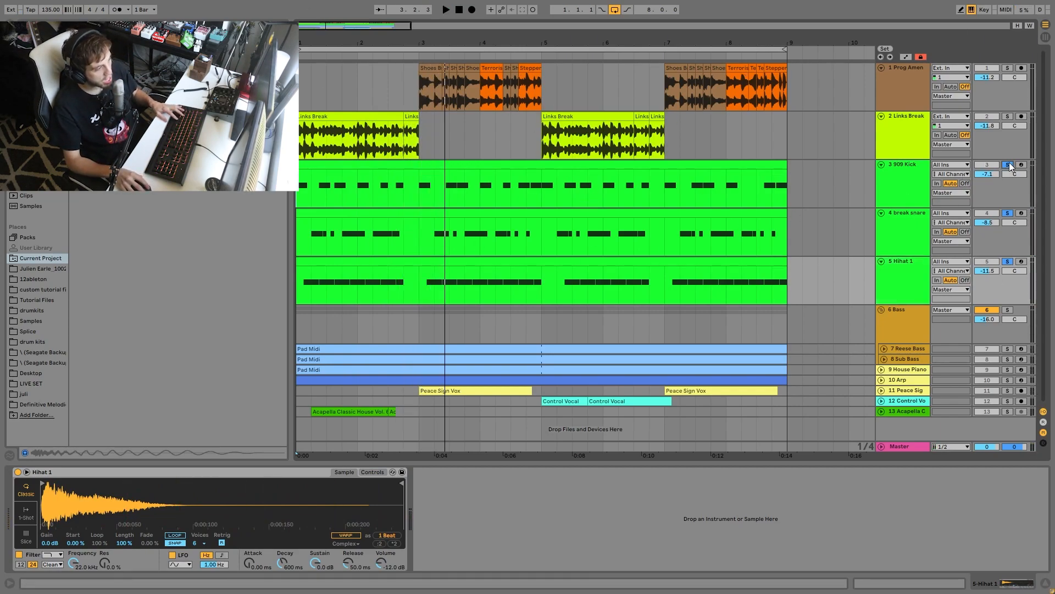
key("space")
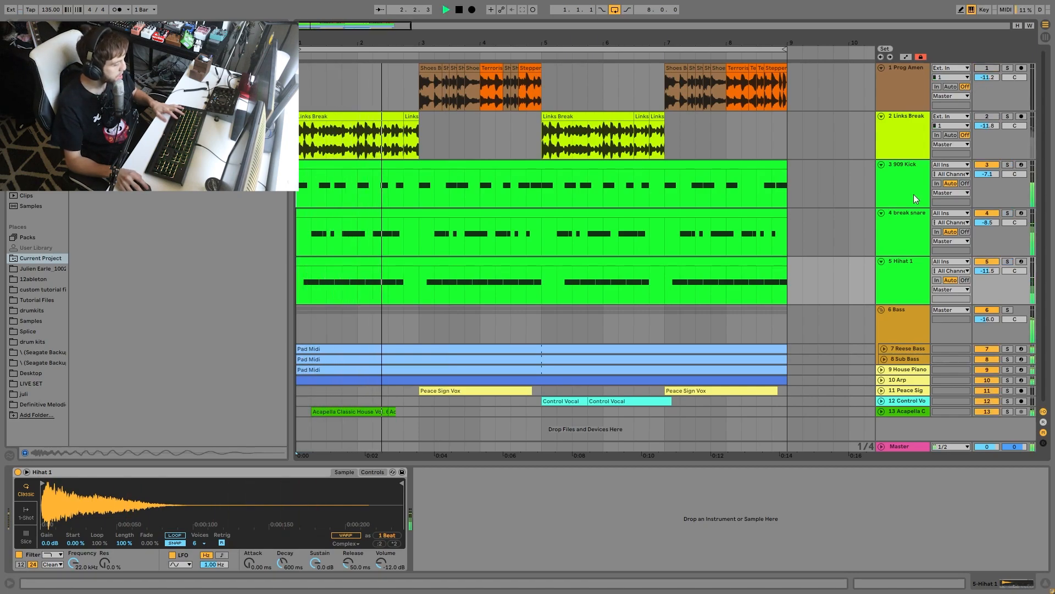
key("space")
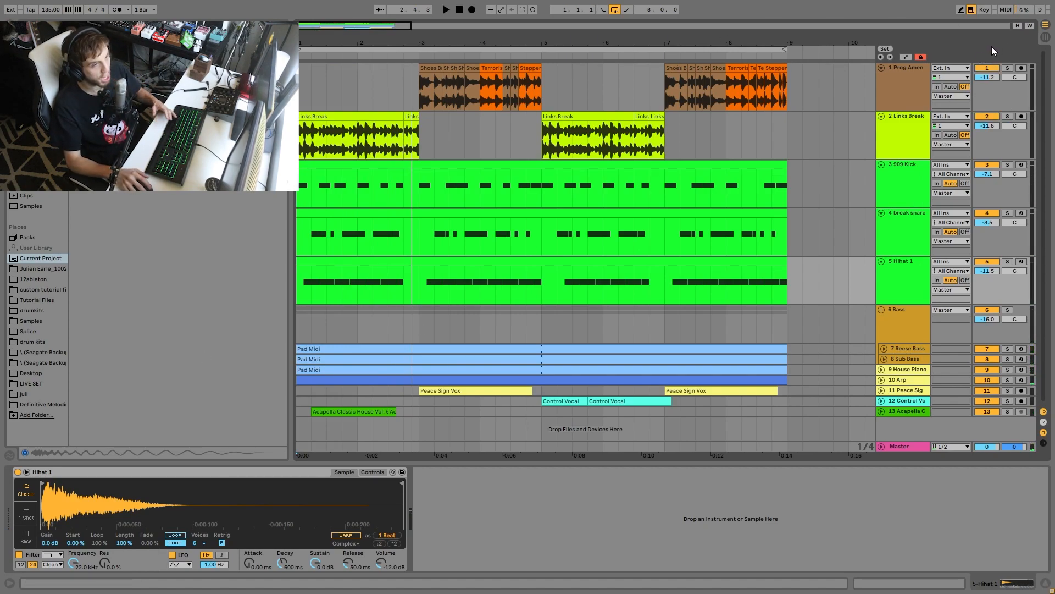
key("space")
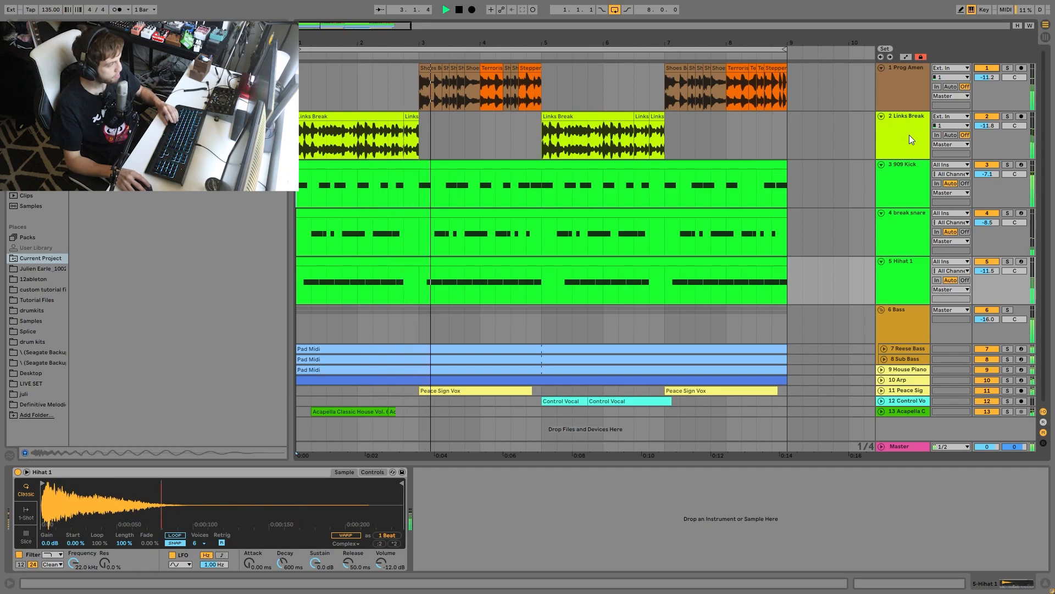
key("space")
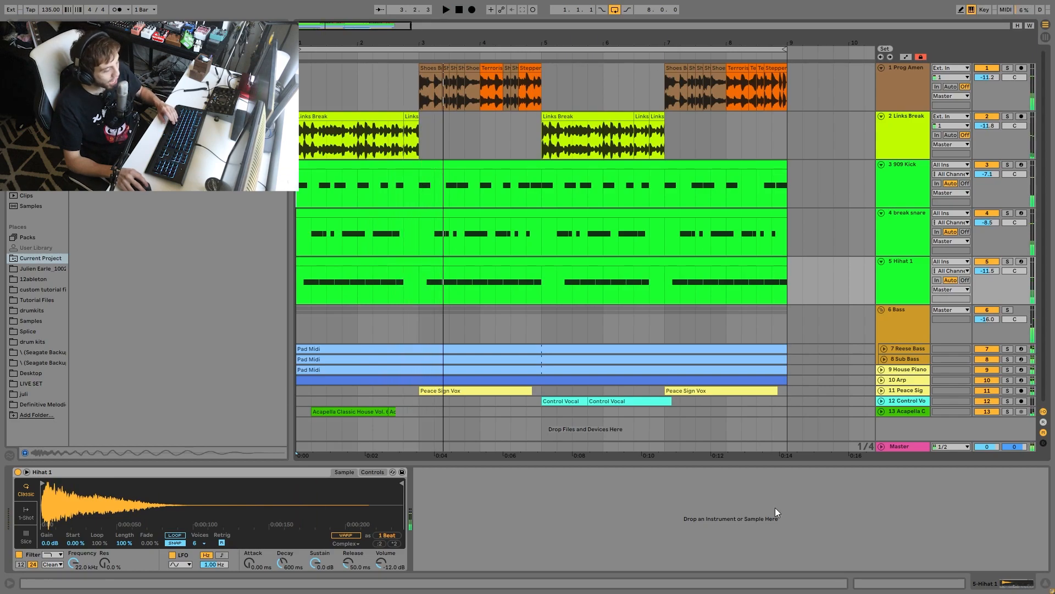
- Select the Links Break and Prog Amen tracks together, and solo the 909 Kick, break snare and Hihat 1 tracks as a second selection
left_click(919, 136)
left_click(910, 92, "shift")
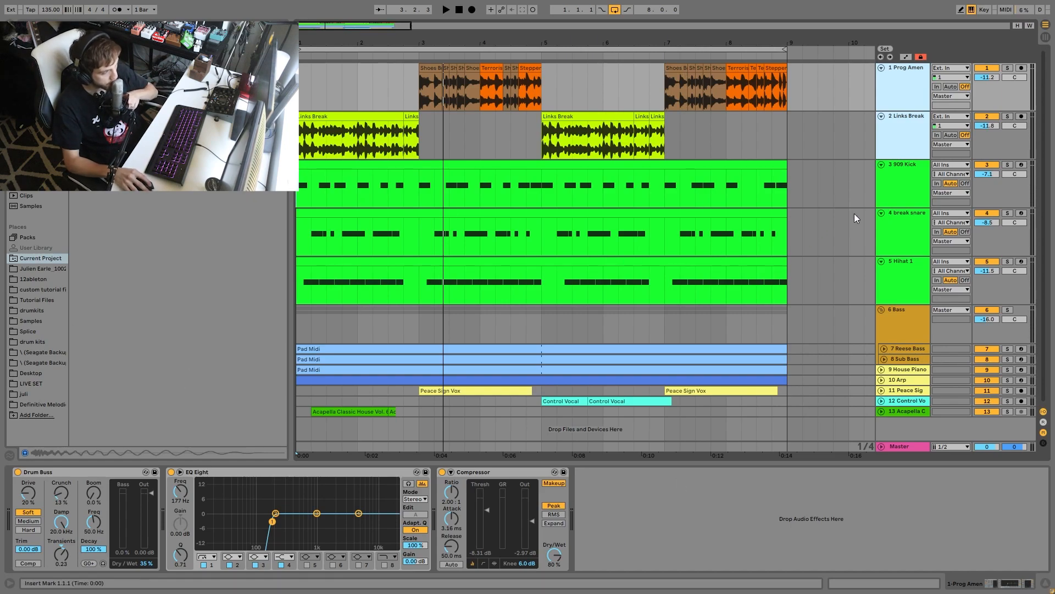
left_click(929, 183)
left_click(928, 262, "shift")
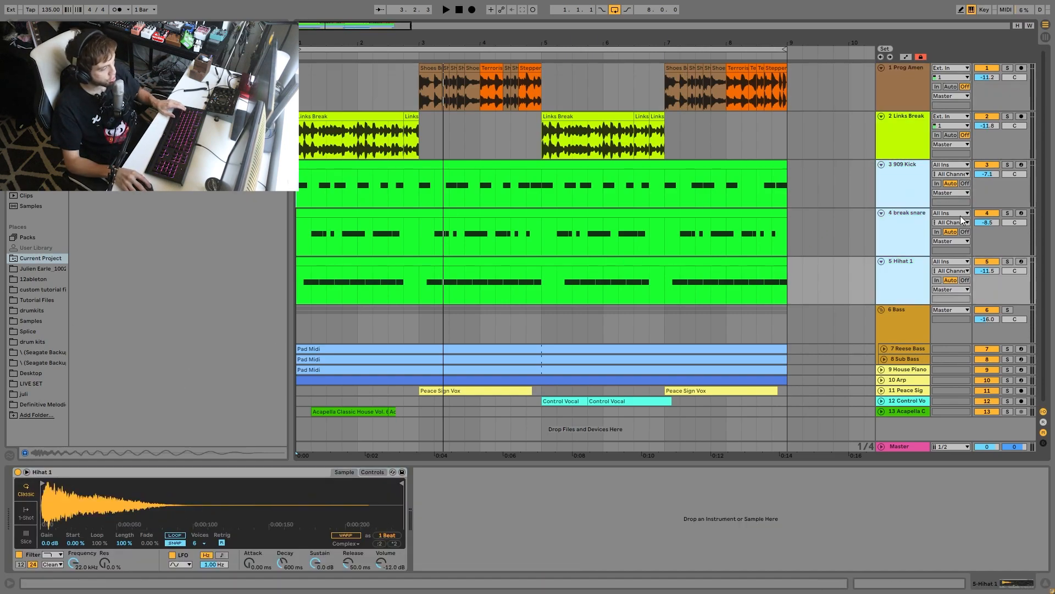
left_click(1008, 164)
- Play the three soloed drum tracks while viewing the 909 Kick and break snare samplers
left_click(903, 196)
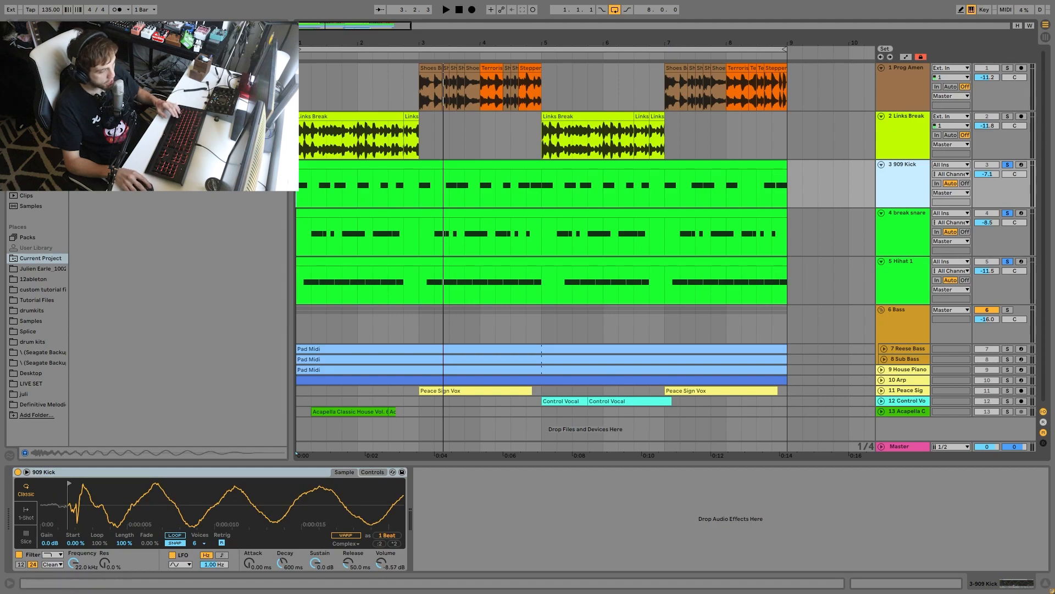
key("space")
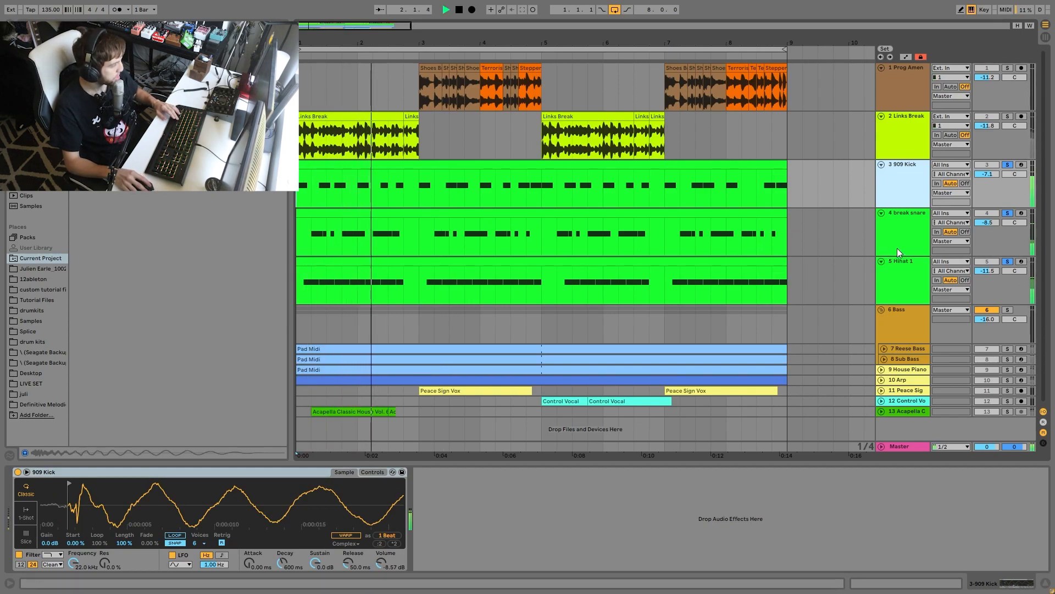
left_click(910, 238)
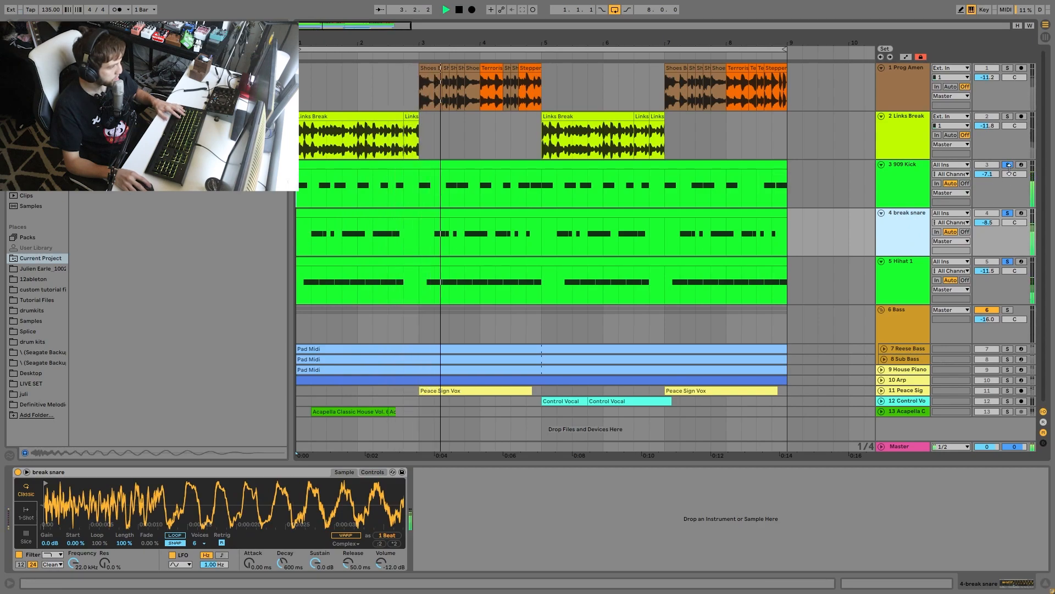
- Unsolo the 909 Kick and break snare in turn, auditioning the remaining soloed drums until only Hihat 1 plays
left_click(1008, 165)
key("space")
key("space")
left_click(1007, 213)
left_click(912, 264)
- Solo the break snare and 909 Kick again alongside Hihat 1 and play the three together
key("space")
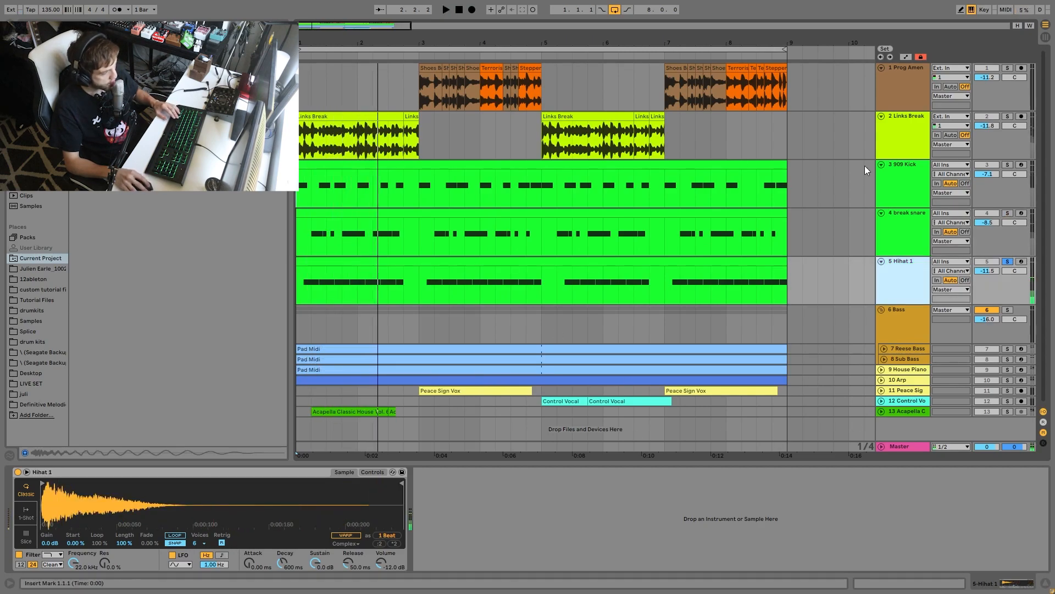
left_click(1007, 213)
left_click(1008, 164)
key("space")
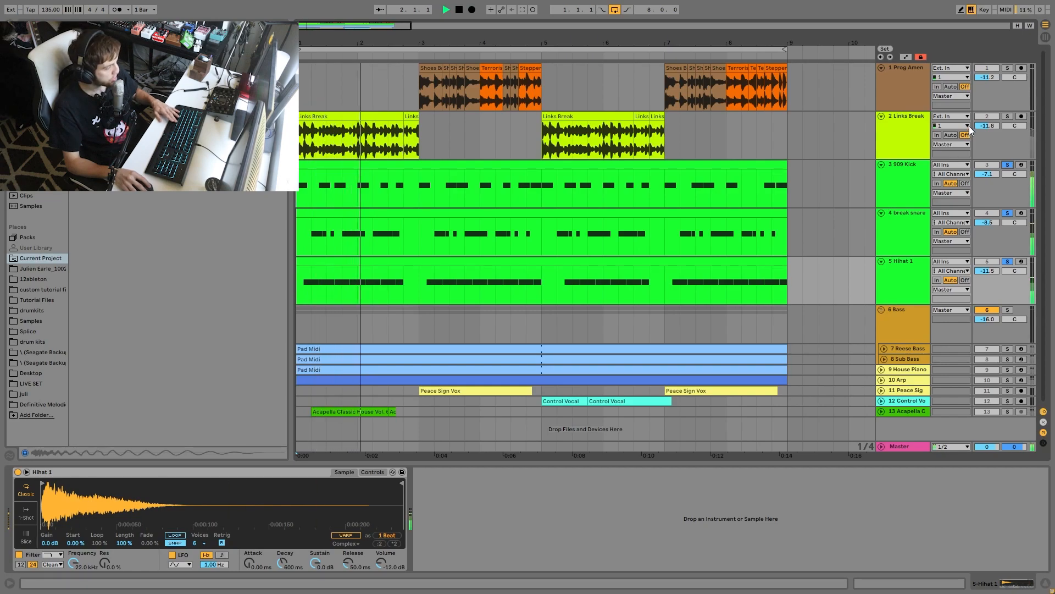
- Solo only the Links Break and Prog Amen tracks, and select the first Links Break clip to show its effects
left_click(1008, 116)
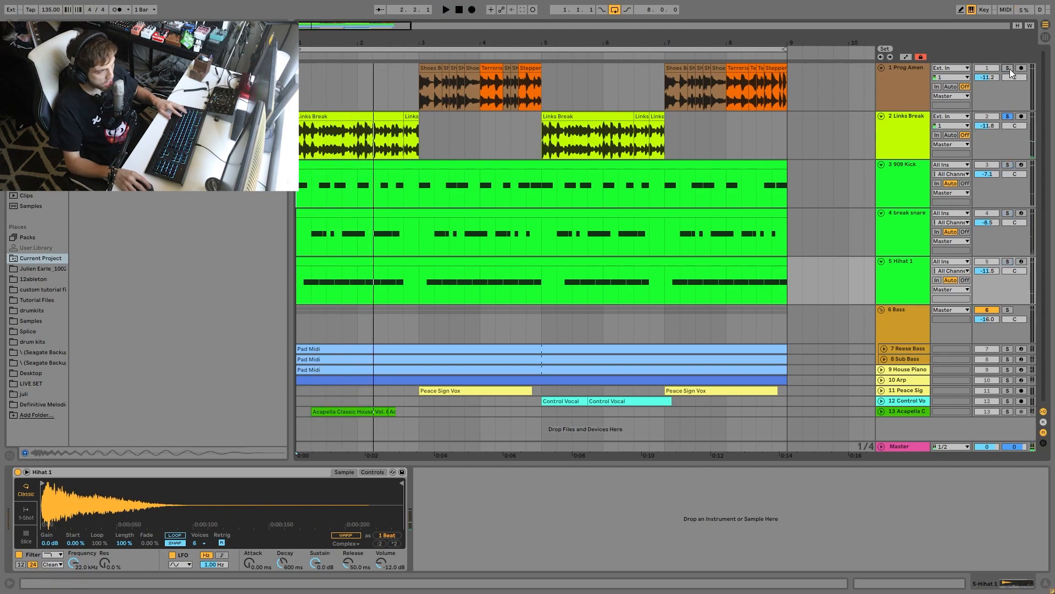
left_click_drag(316, 42, 316, 99)
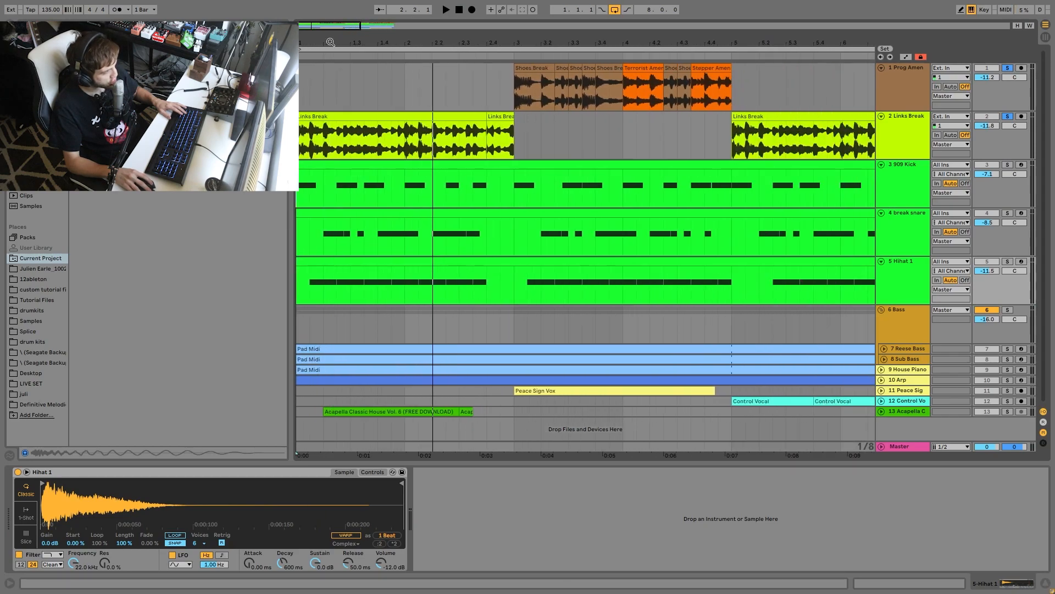
left_click(316, 114)
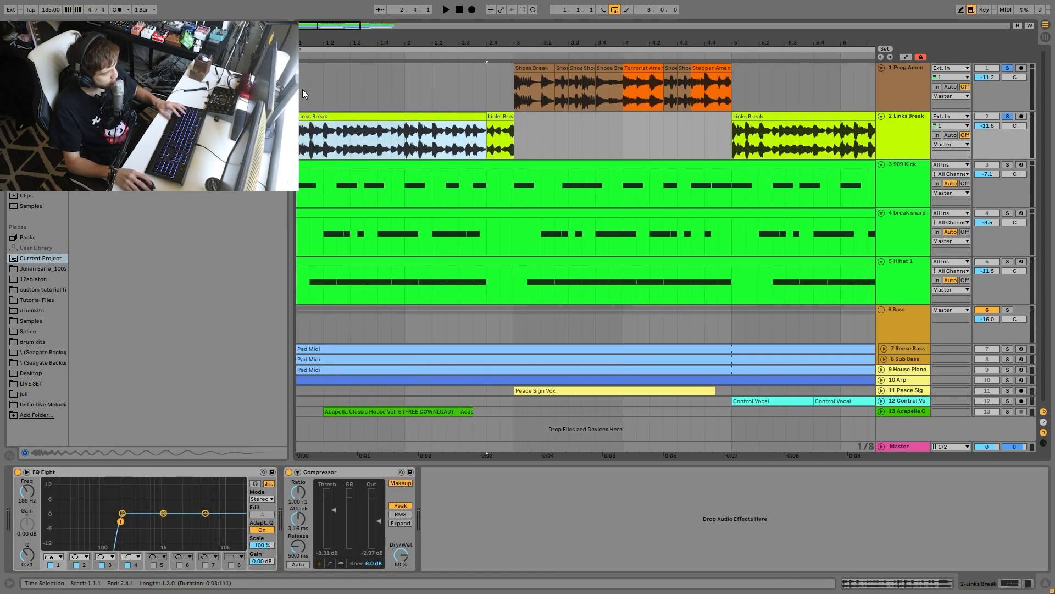
- Select the Prog Amen slices from bar 3 to bar 5 and play that section through
left_click_drag(302, 89, 734, 88)
left_click(515, 89)
key("space")
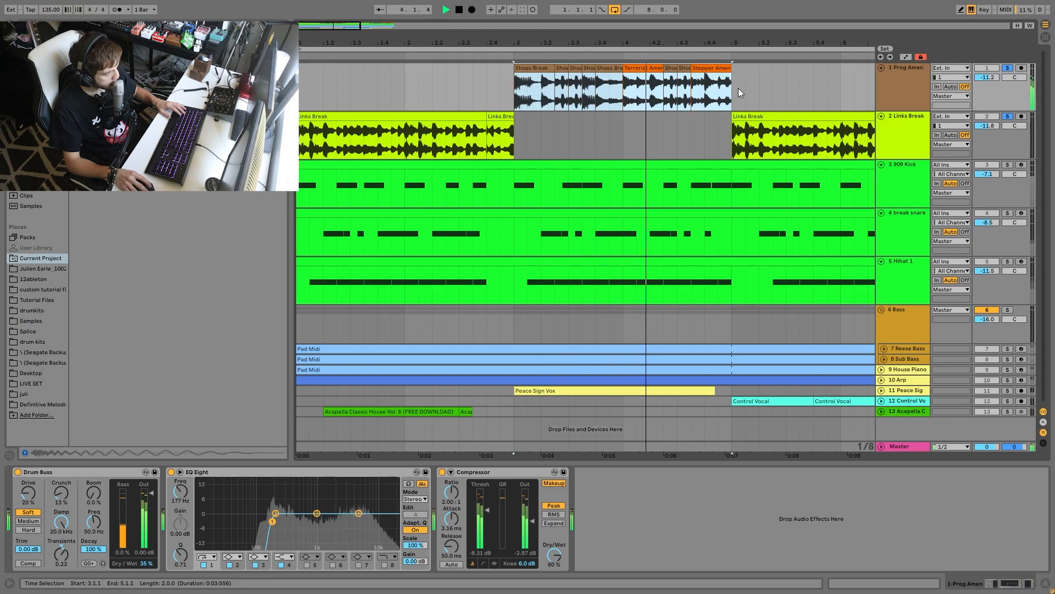
key("space")
key("space")
left_click_drag(606, 43, 501, 43)
key("space")
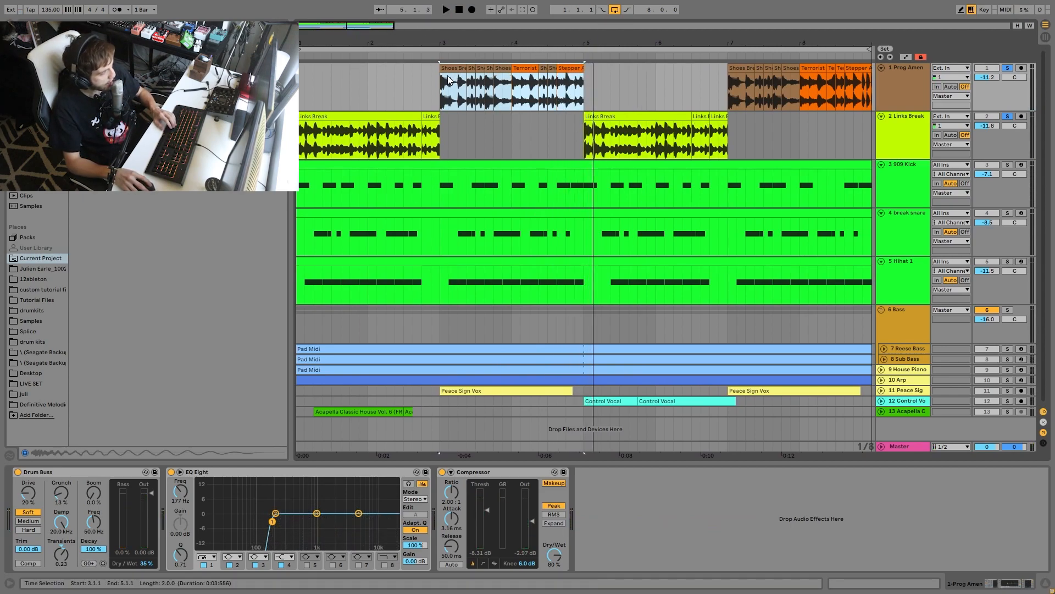
- Inspect the Shoes Break and Stepper Amen slices in the first Prog Amen section up close
left_click_drag(466, 43, 490, 77)
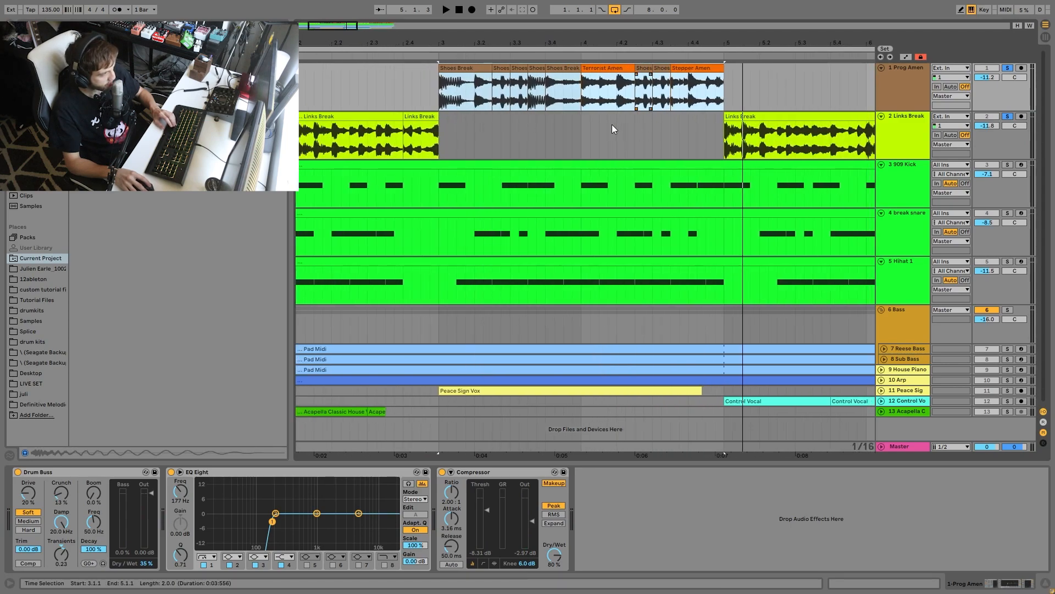
left_click(548, 80)
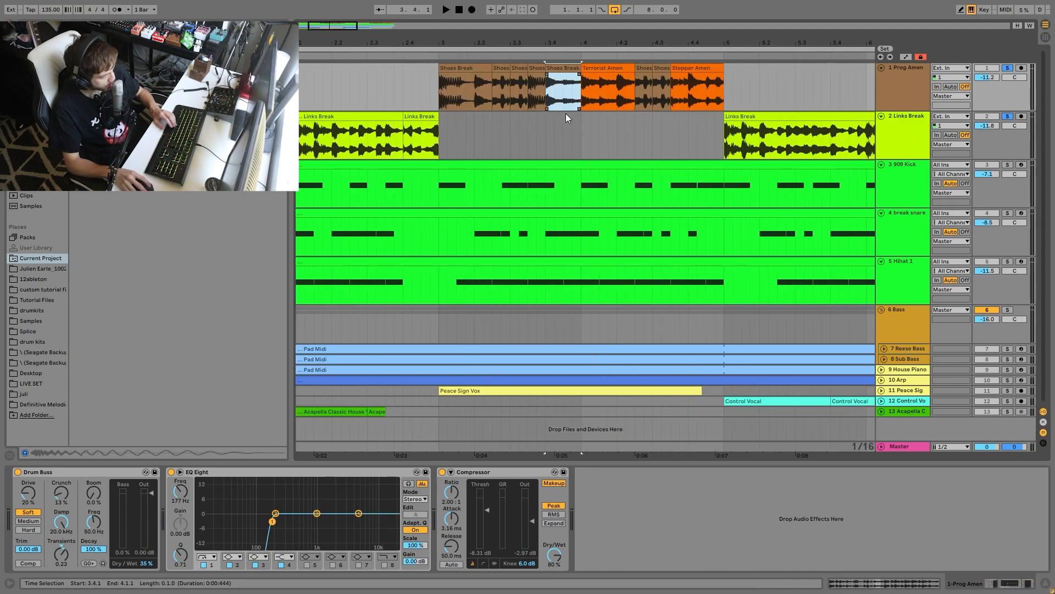
left_click(684, 68)
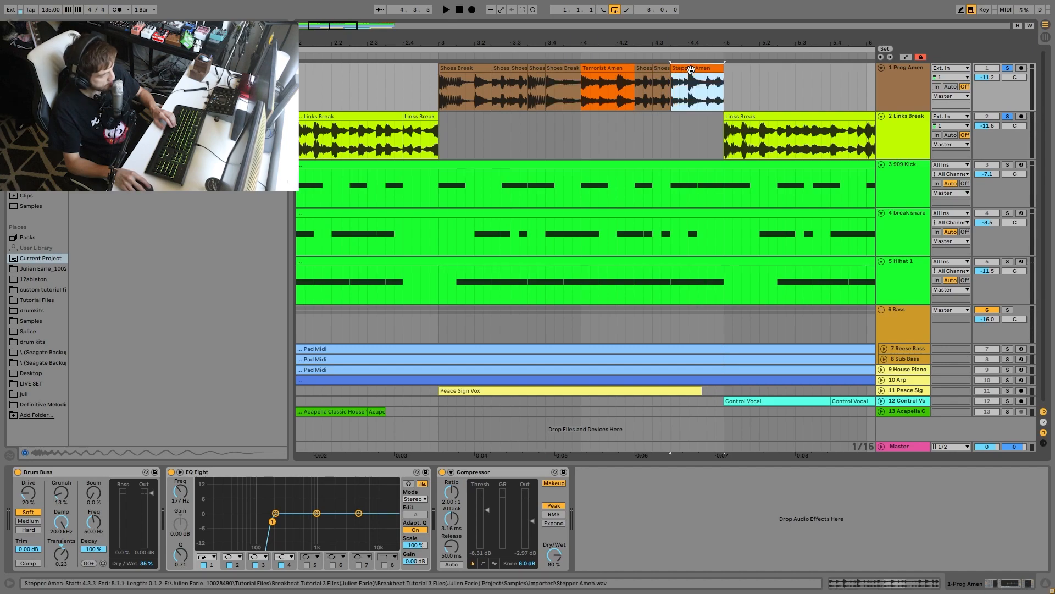
left_click(441, 94)
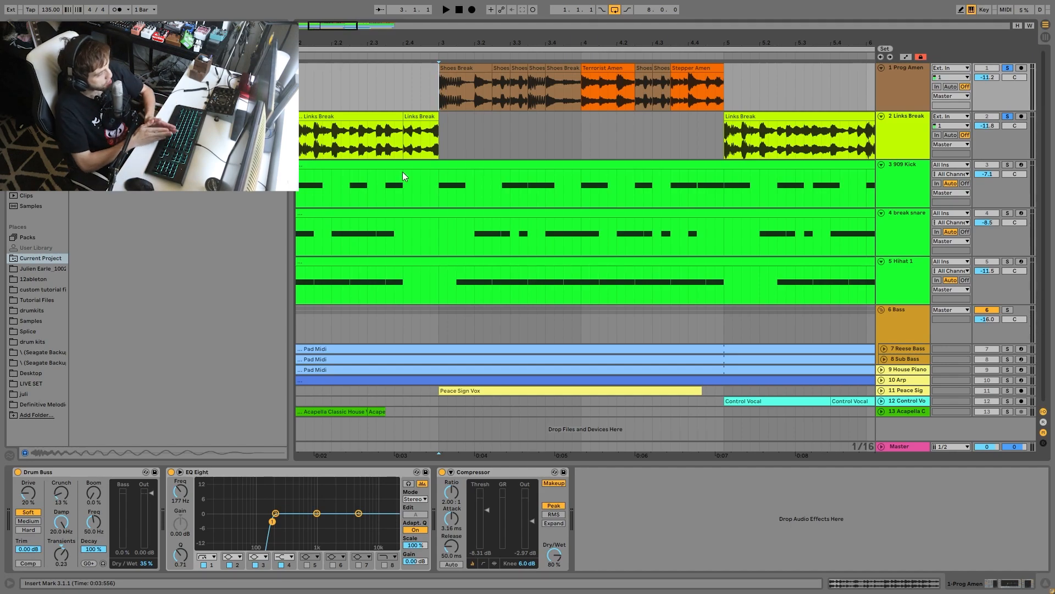
- Play the chopped Prog Amen section from 3.4.4 and from the Terrorist Amen slice at bar 4
left_click(576, 103)
key("space")
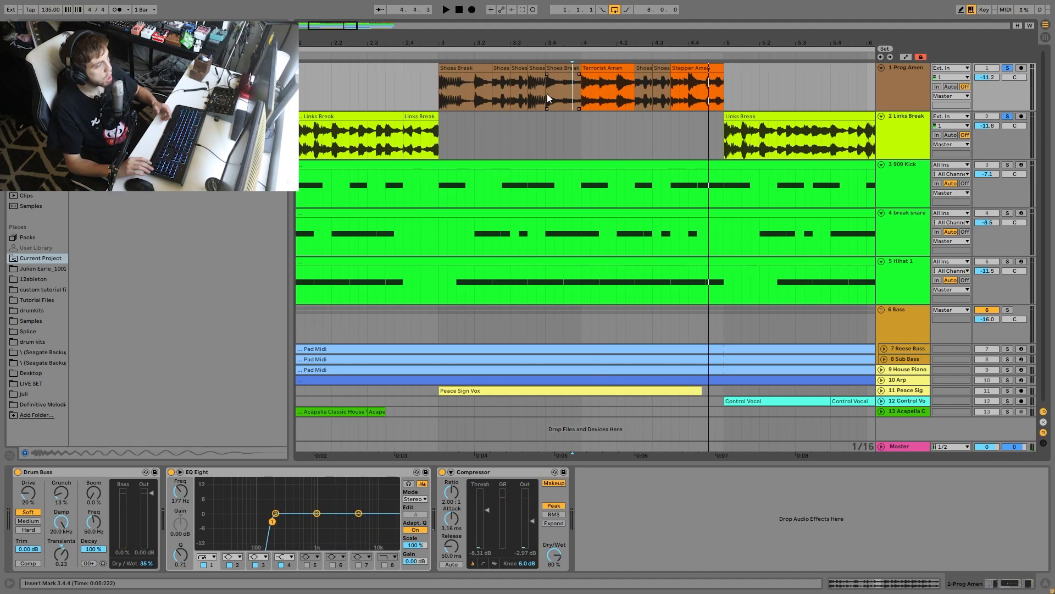
left_click(583, 97)
key("space")
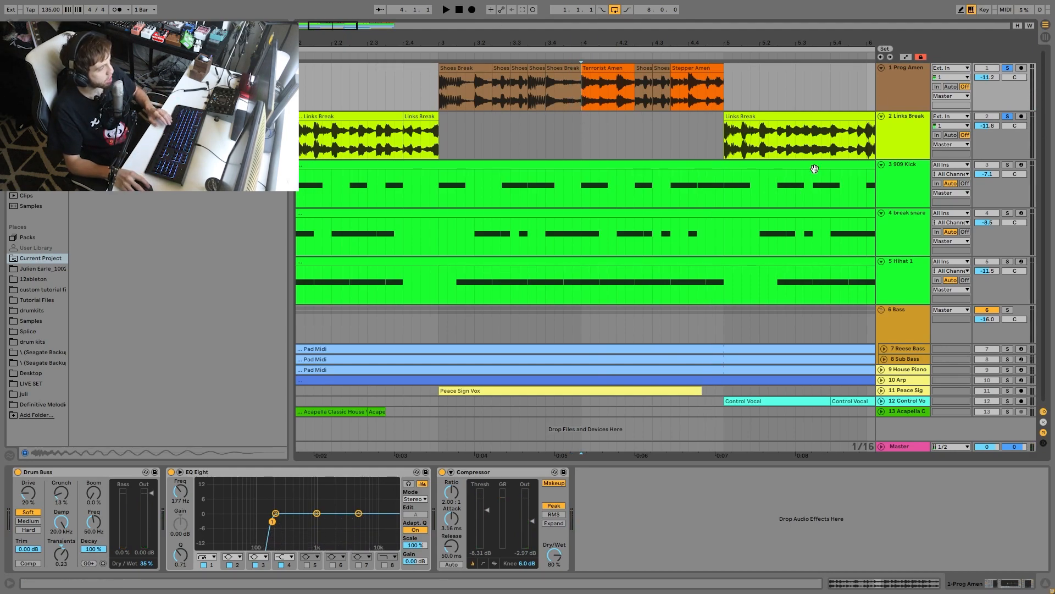
key("space")
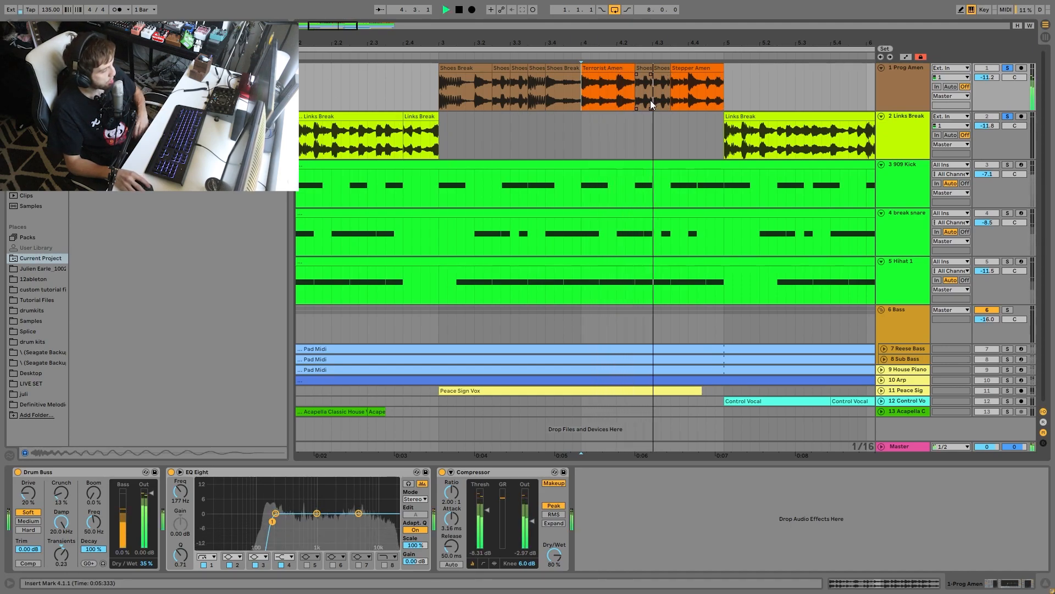
key("space")
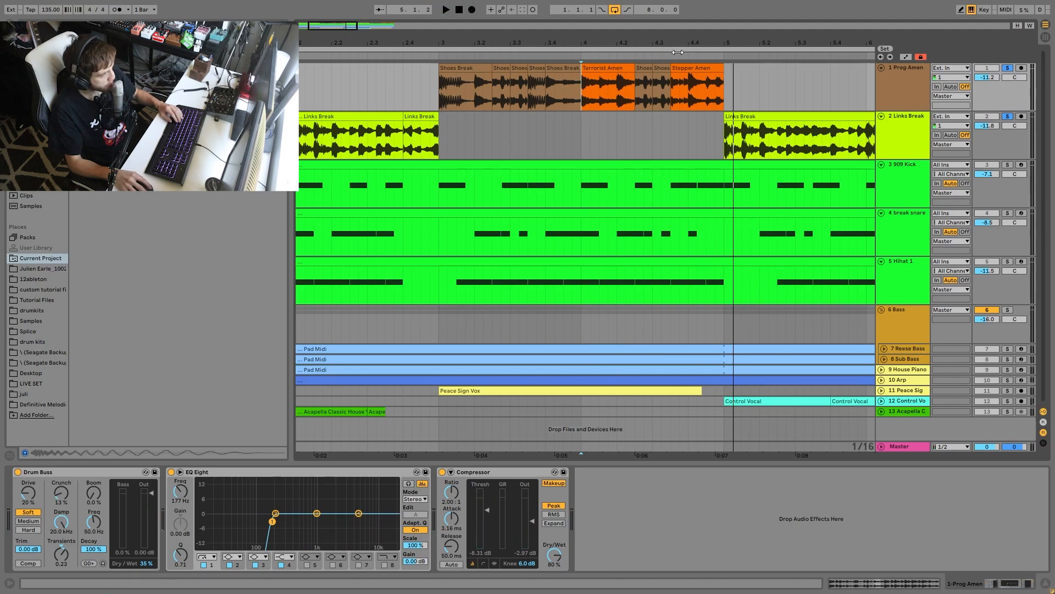
key("space")
left_click_drag(655, 40, 590, 40)
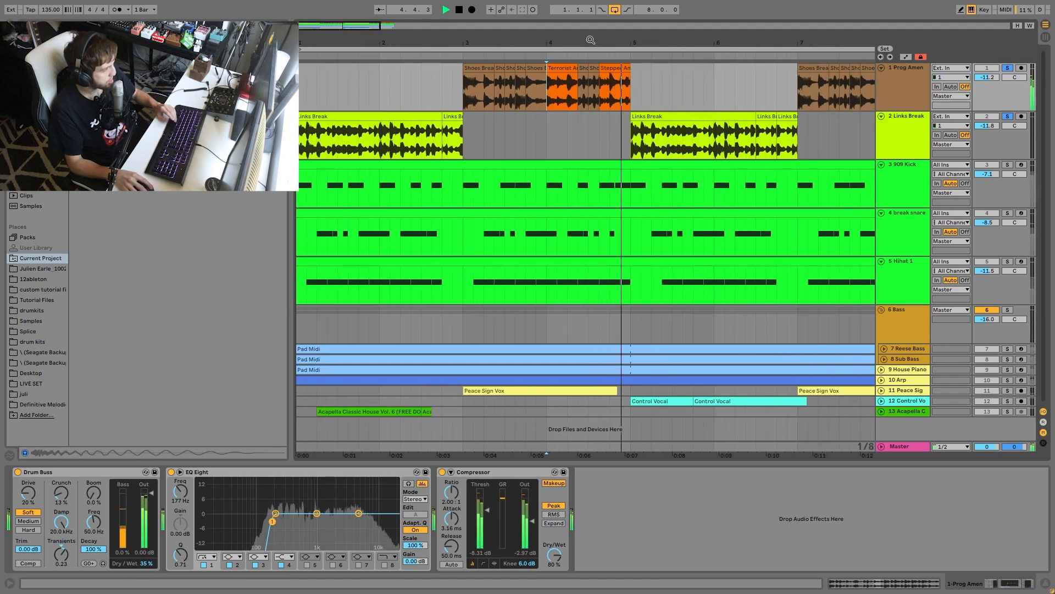
key("space")
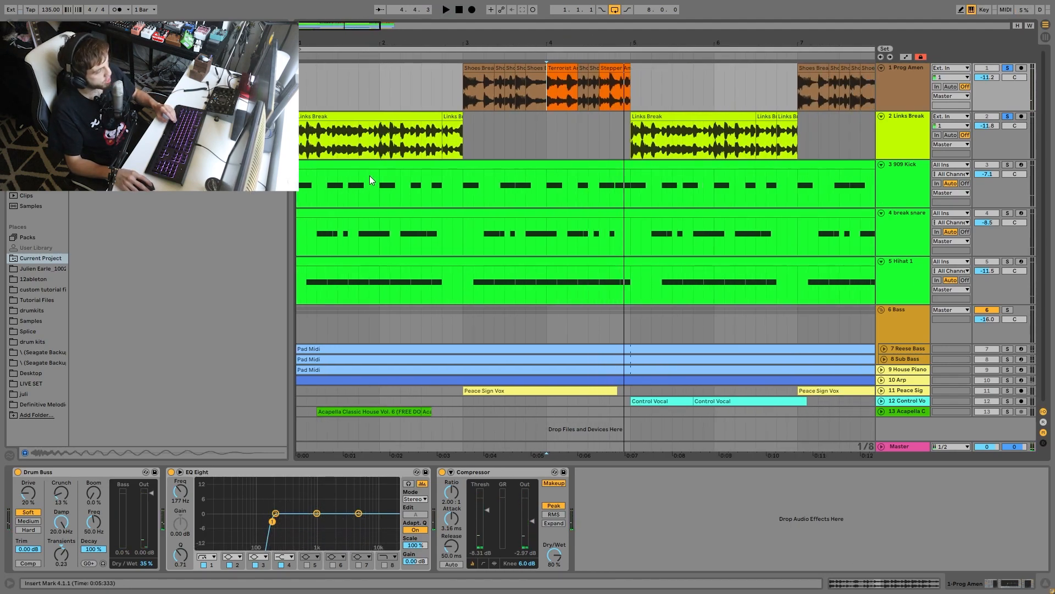
- Audition the first Links Break clips leading into the Prog Amen section from several start points, and unsolo both break tracks
left_click(377, 136)
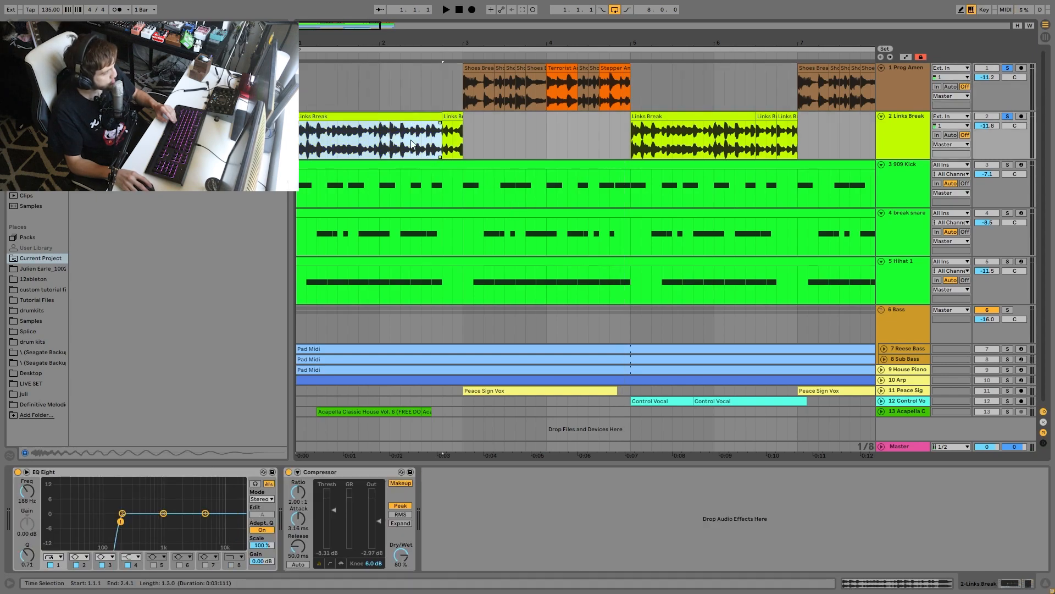
left_click(421, 143)
key("space")
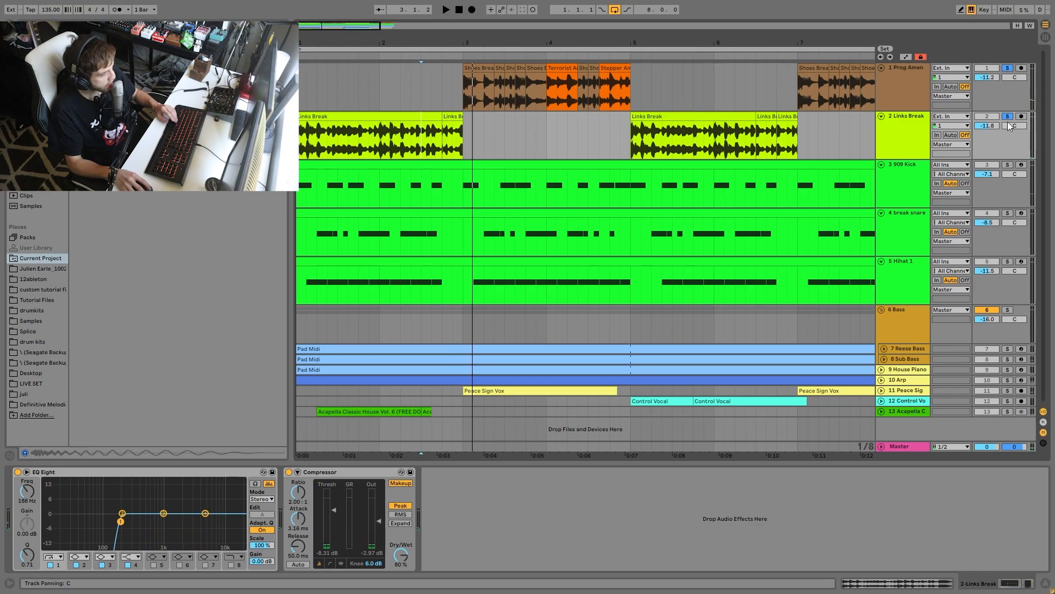
key("space")
key("space")
key("space")
key("space")
key("space")
key("space")
left_click(447, 138)
key("space")
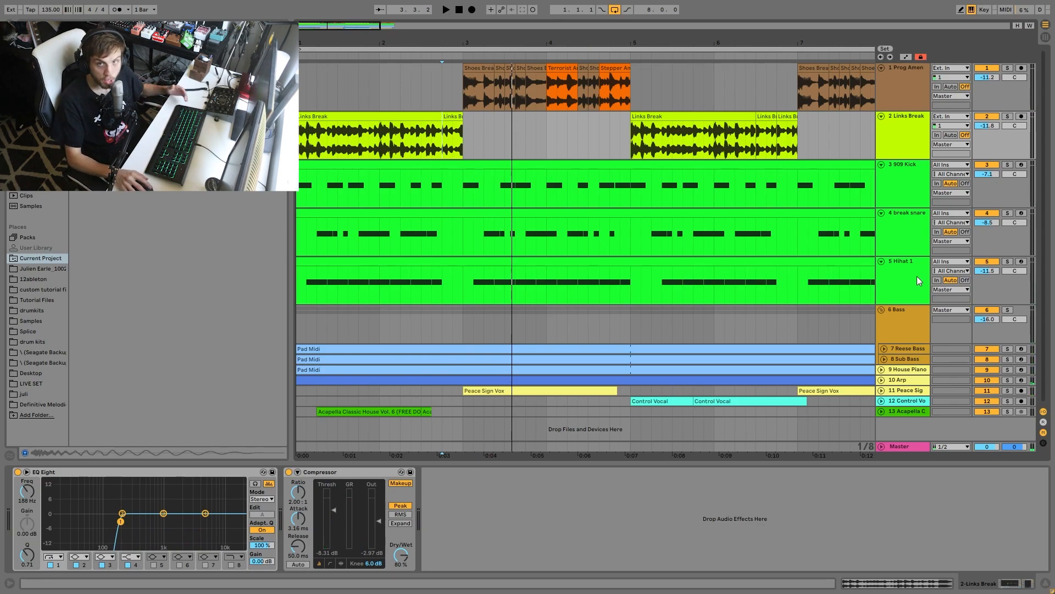
- Solo all five drum tracks from Prog Amen to Hihat 1 and play the complete drum arrangement
left_click(898, 267)
left_click(911, 98, "shift")
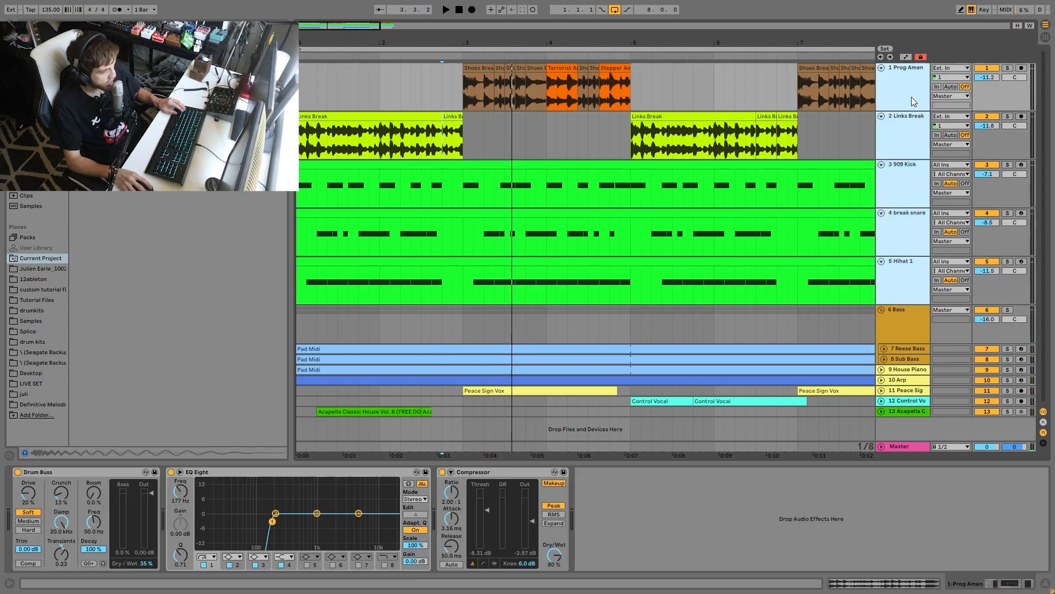
left_click(1008, 68)
key("space")
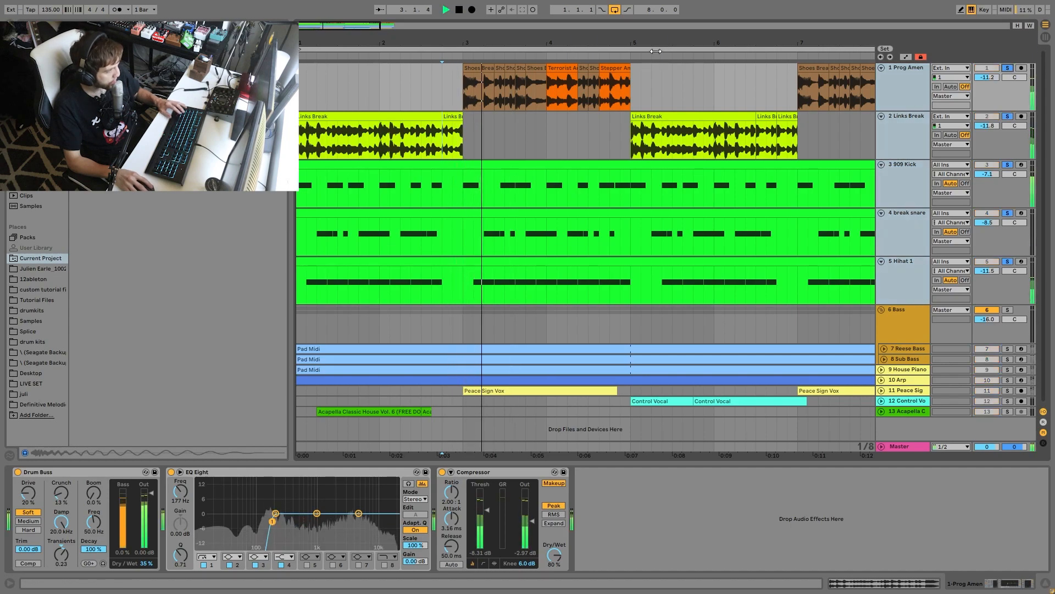
left_click_drag(648, 43, 452, 43)
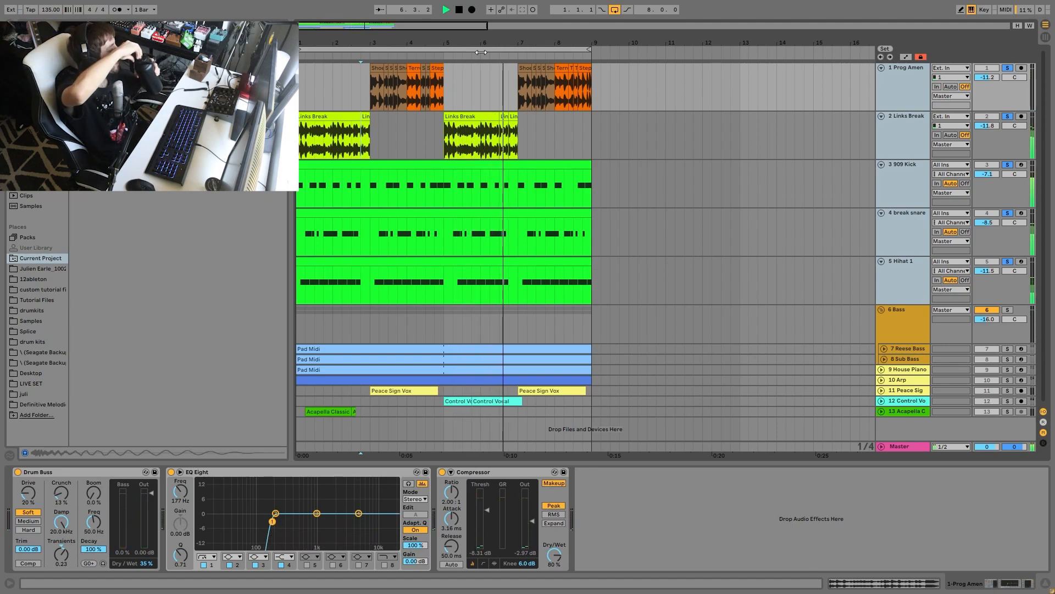
key("space")
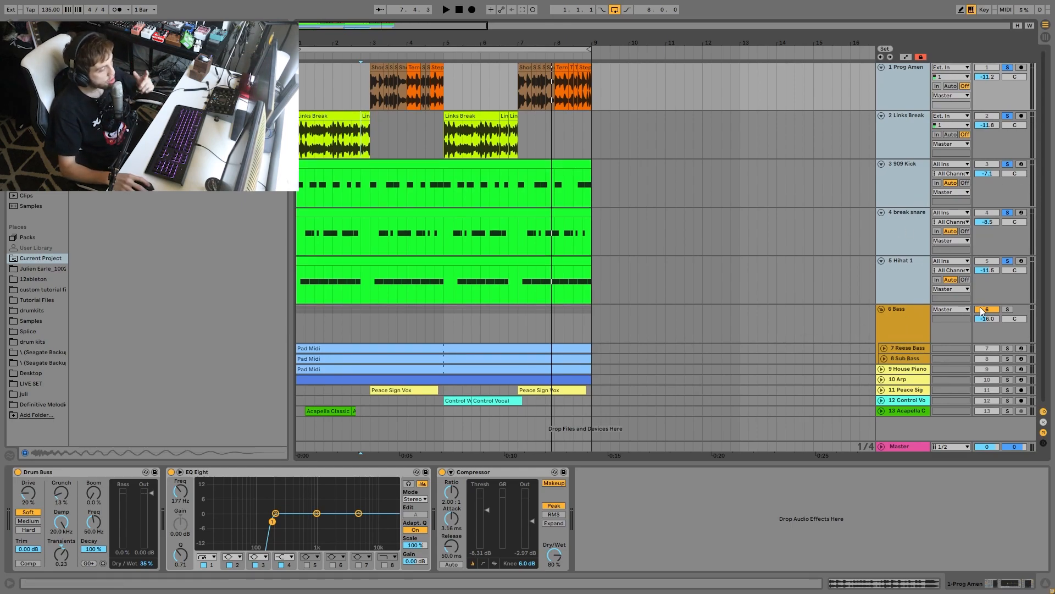
- Solo the Bass group, play it, and open the Pad Midi clip on the unfolded Reese Bass track
left_click(1007, 310)
key("space")
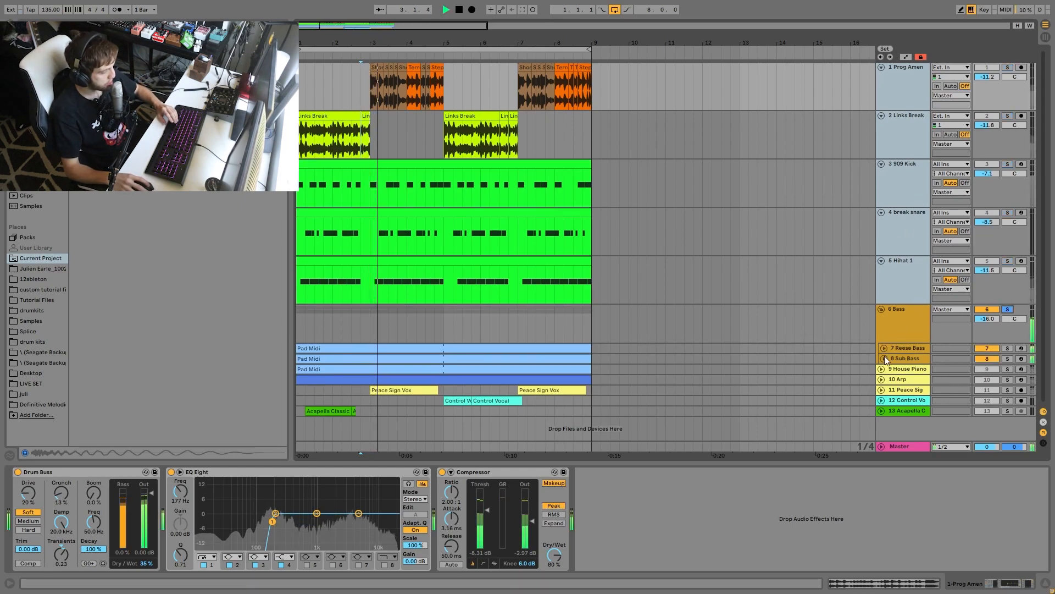
left_click(884, 349)
double_click(447, 351)
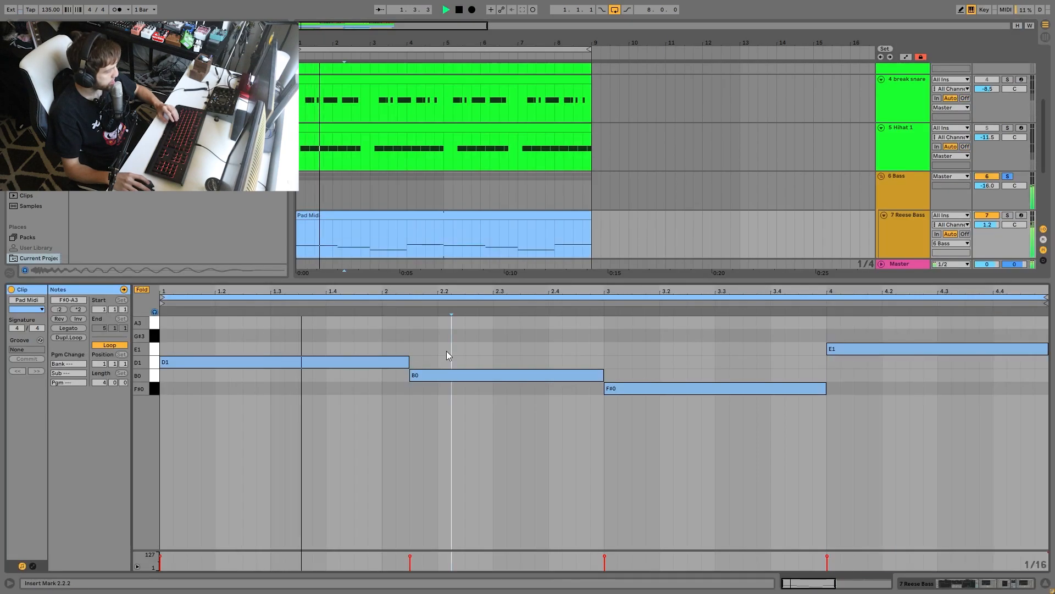
- Turn off Fold for the Reese Bass clip to view its notes across the full pitch range, and stop playback
left_click(140, 289)
left_click_drag(141, 473, 163, 459)
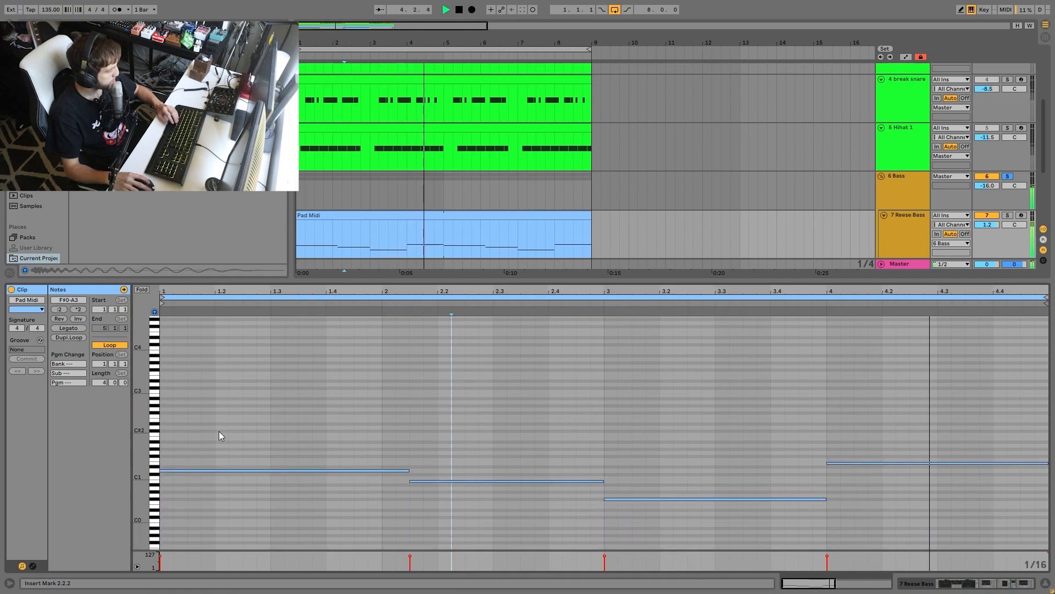
key("space")
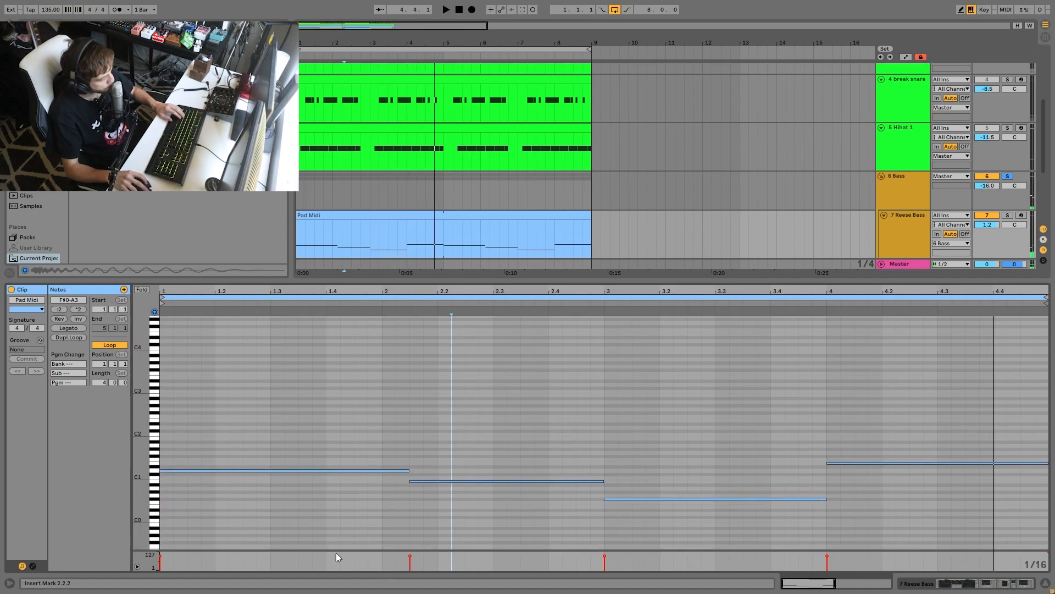
- Select the D1, B0 and F#0 notes of the Reese Bass clip one by one to examine the bassline
left_click(330, 470)
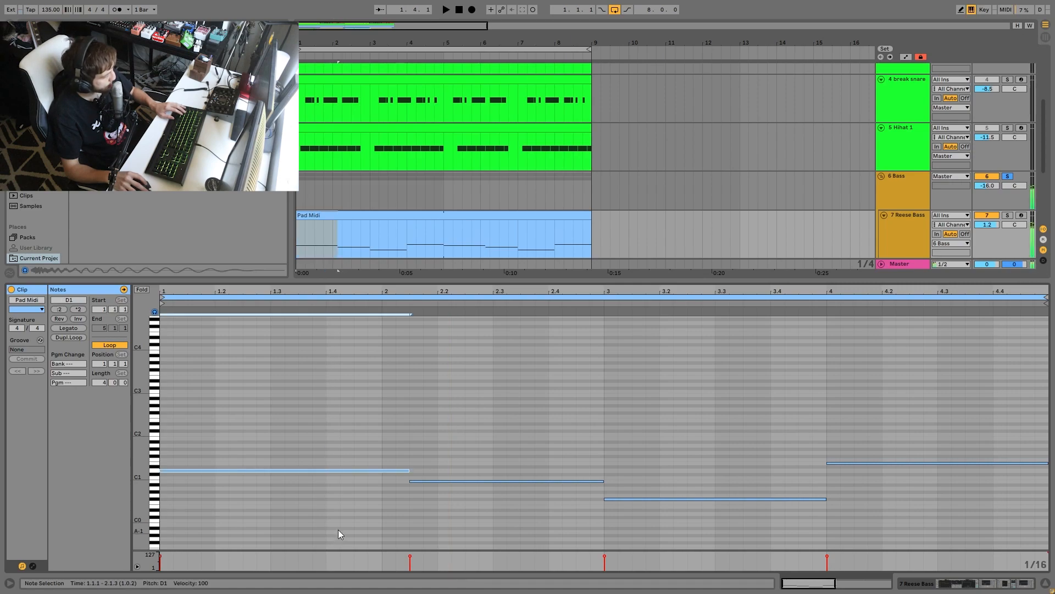
left_click_drag(442, 447, 394, 561)
left_click_drag(467, 479, 481, 576)
left_click_drag(663, 465, 660, 570)
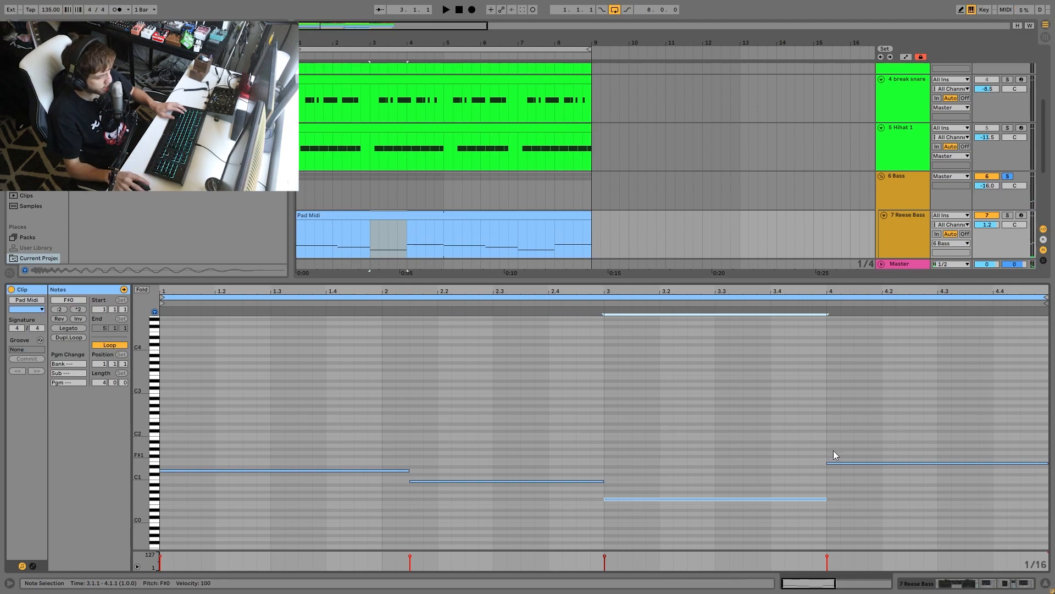
- Try the last bass note an octave lower at E0, restore it to E1, and play the bassline
left_click_drag(829, 457, 902, 502)
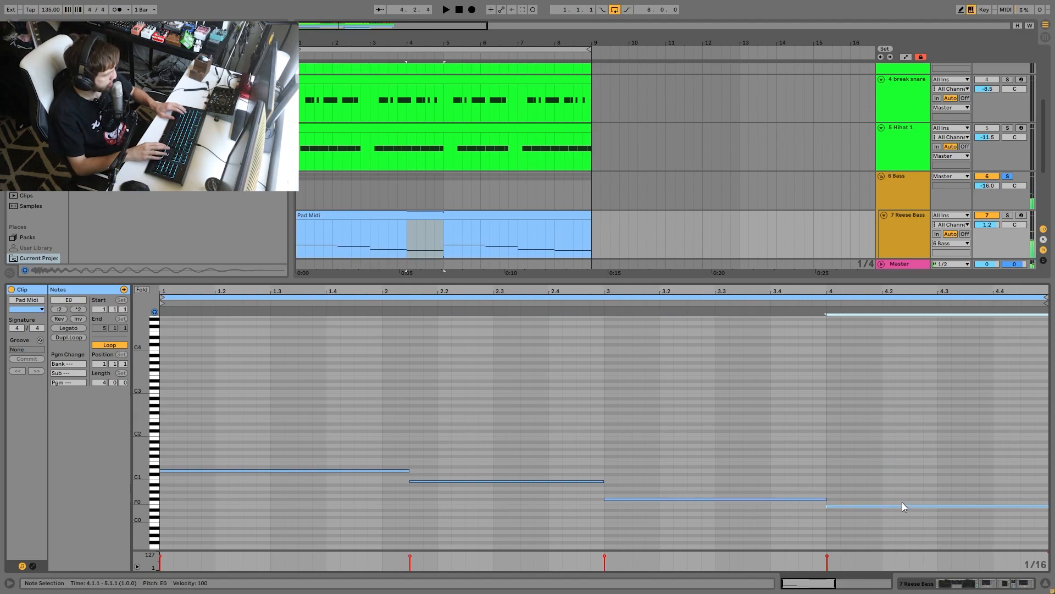
key("space")
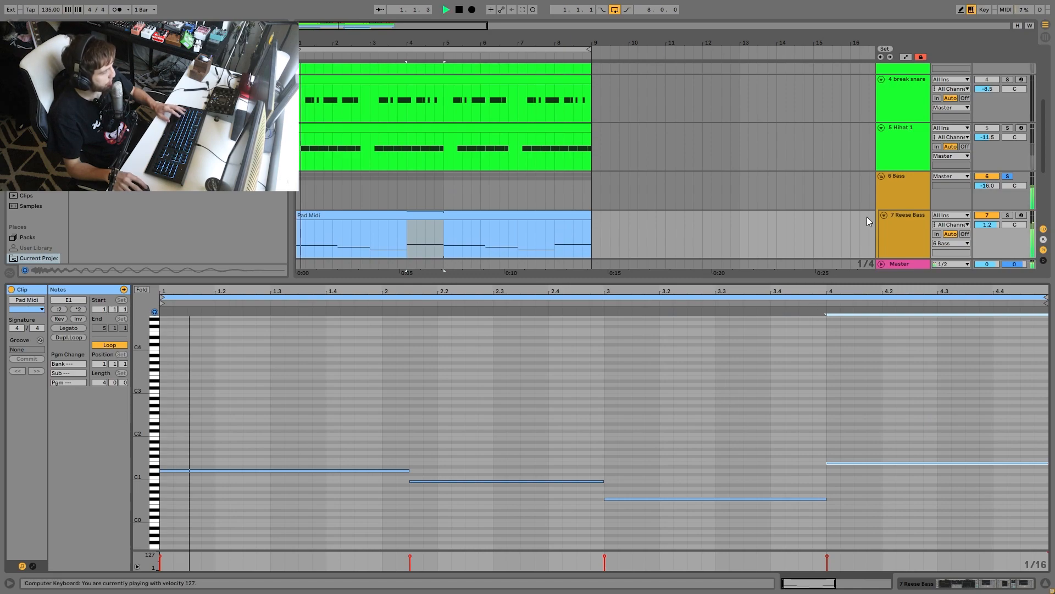
- Solo the two break tracks, the 909 Kick, break snare and Hihat 1 tracks together and play them
left_click(912, 232)
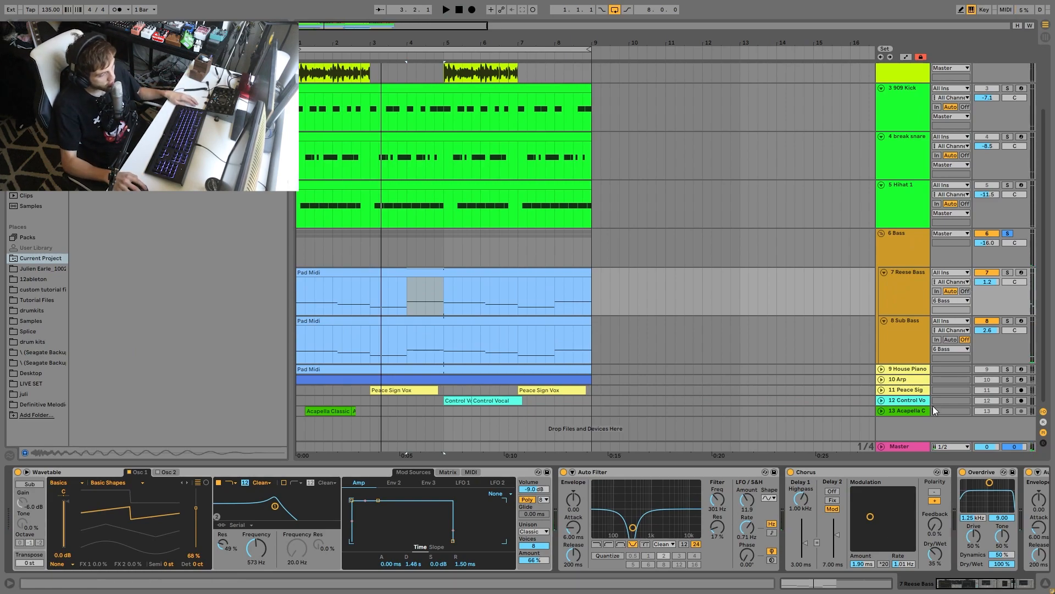
scroll(948, 295, "up", 4)
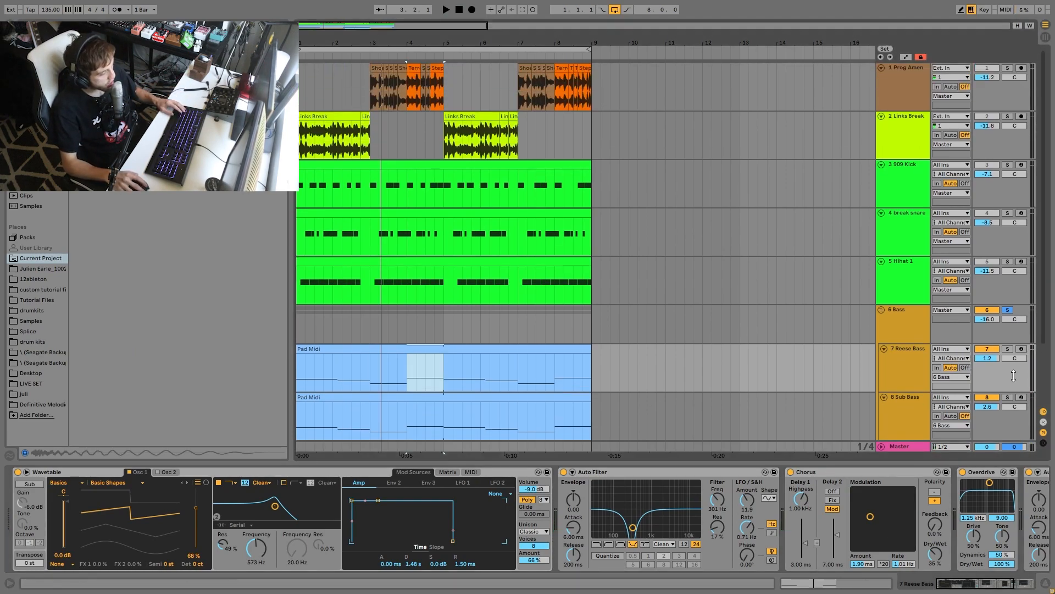
left_click(913, 283)
left_click(913, 88, "shift")
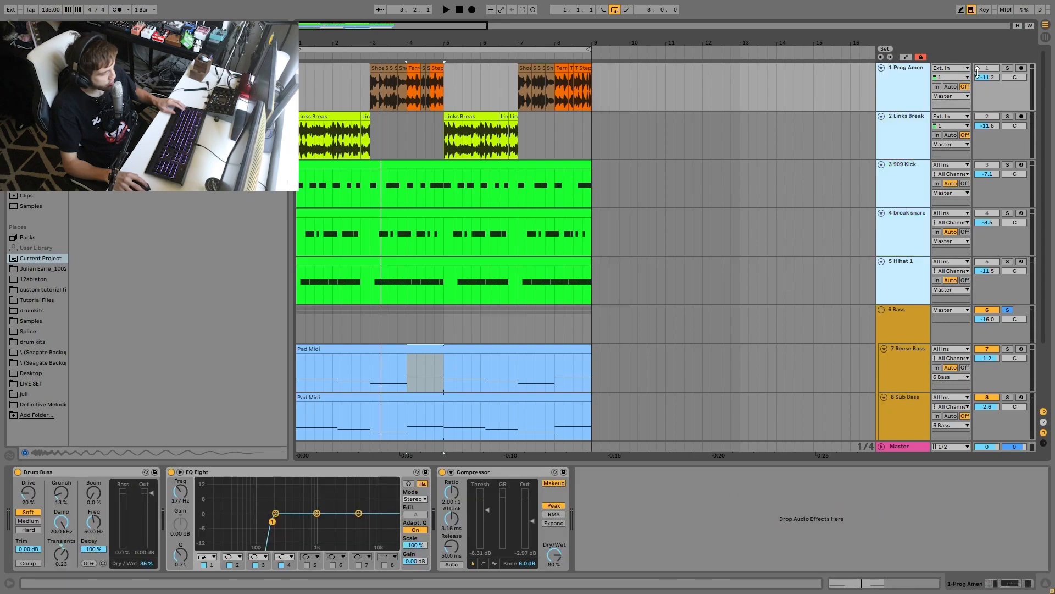
left_click(1006, 68)
key("space")
- Add the Bass group to the soloed drum tracks, play them together, and stop playback
scroll(934, 220, "down", 2)
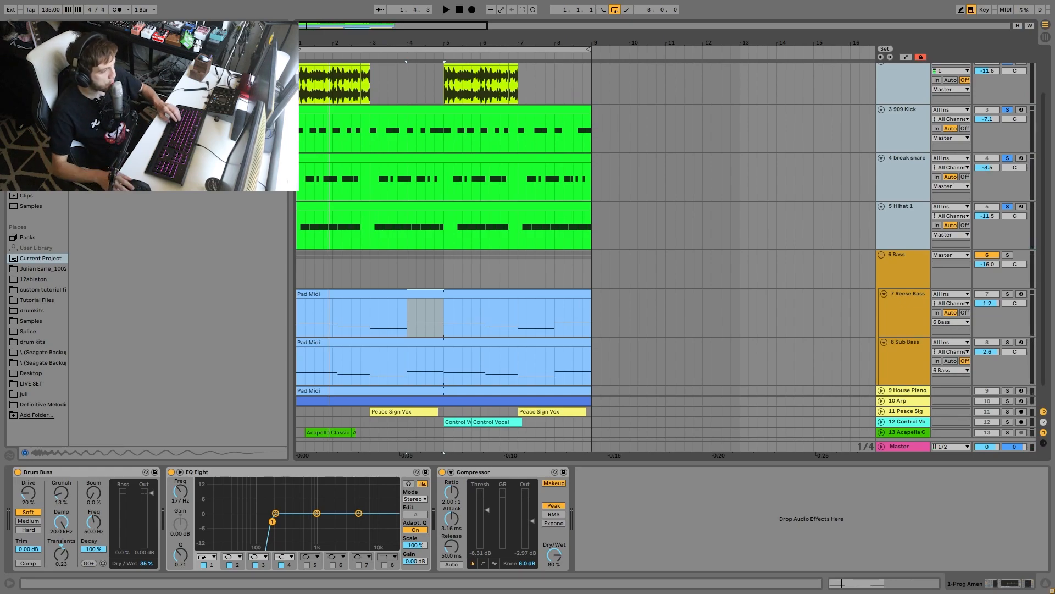
scroll(813, 220, "down", 1)
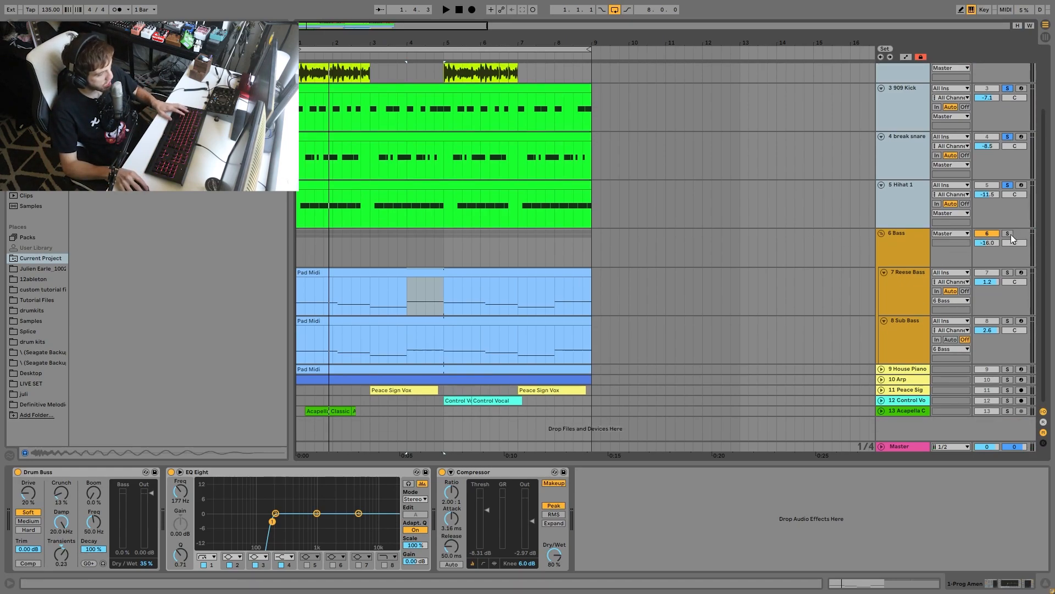
key("space")
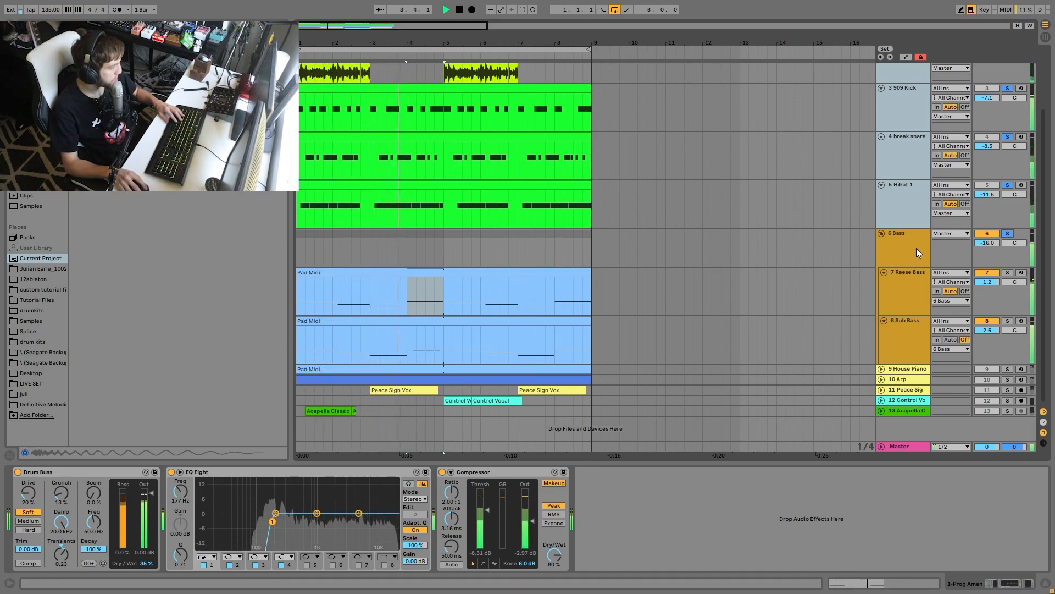
key("space")
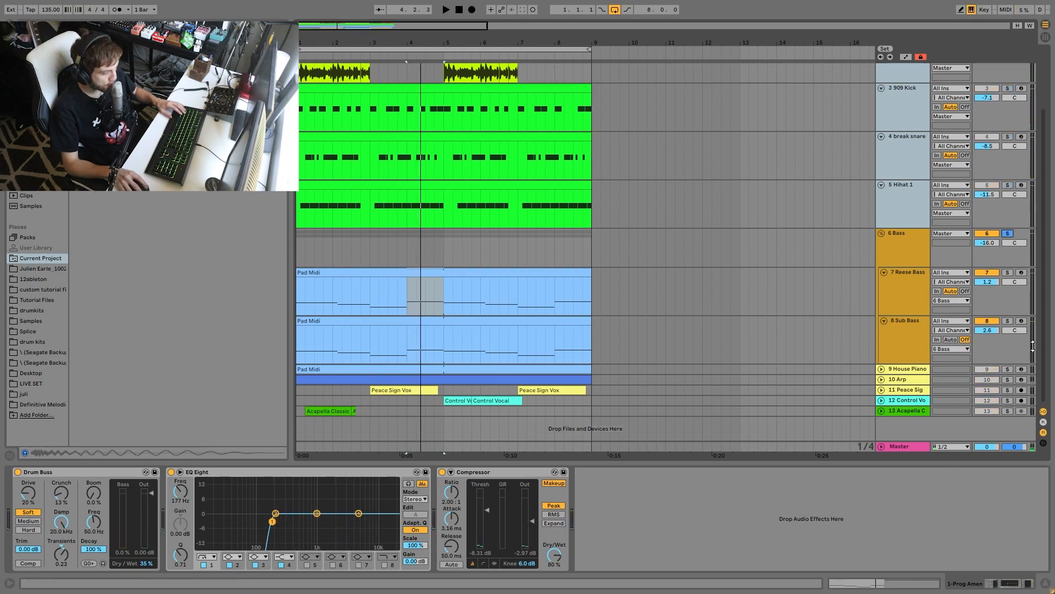
- Solo the Reese Bass and the Sub Bass tracks one after the other during playback to compare the two layers
left_click(916, 284)
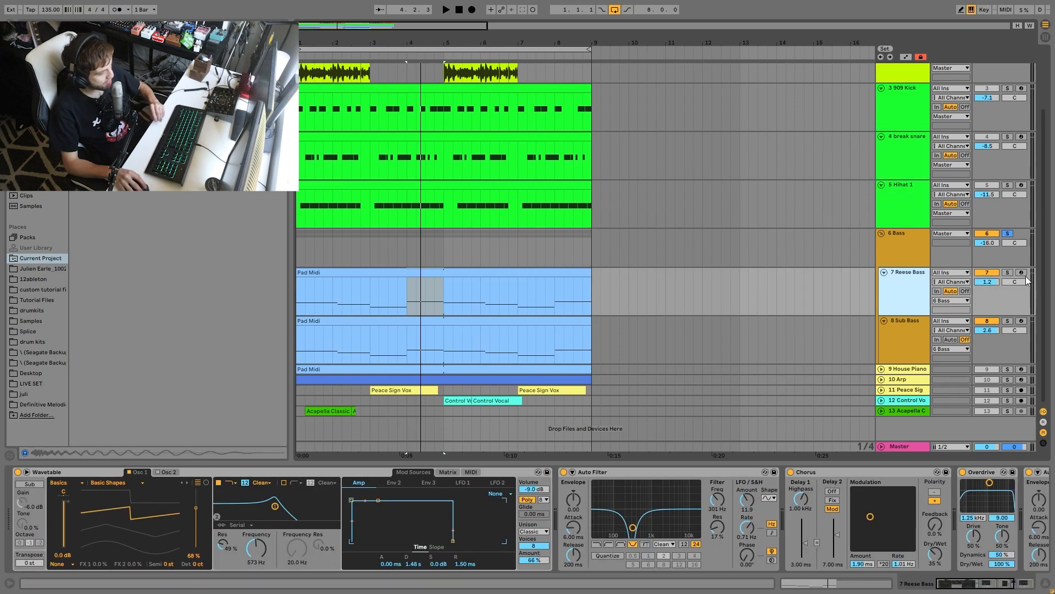
left_click(1007, 320)
key("space")
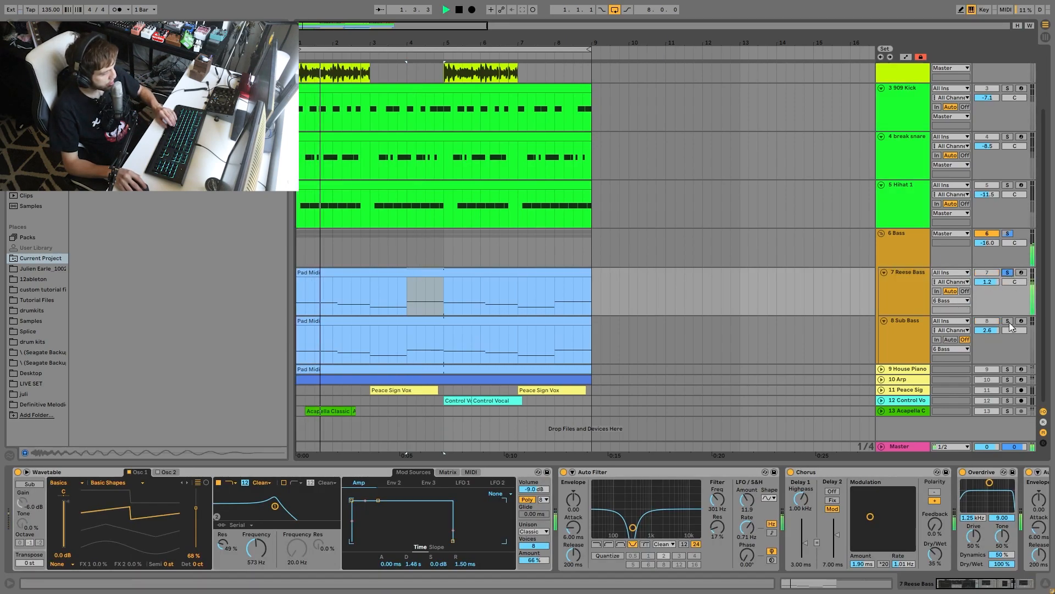
left_click(904, 349)
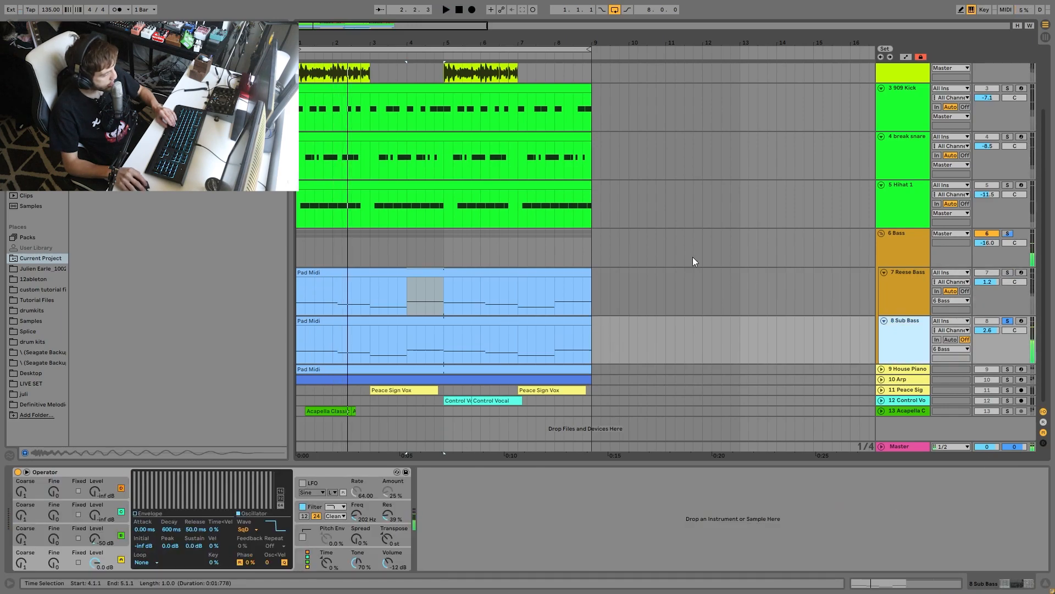
- Solo the Reese Bass track, show the effects after Wavetable, and arm the track for live playing
left_click(895, 290)
left_click(1008, 272)
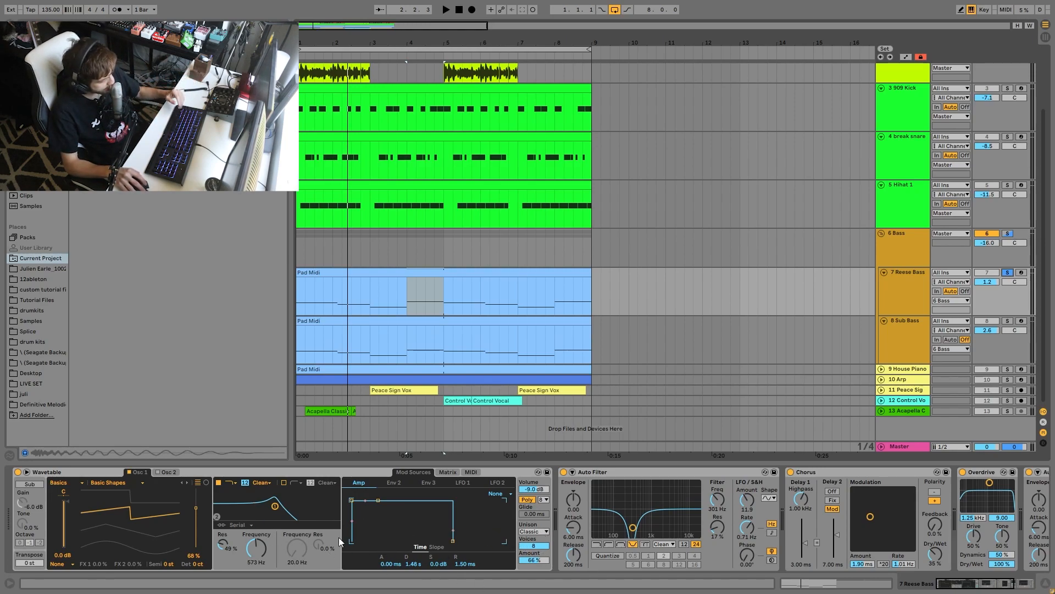
left_click_drag(951, 585, 972, 585)
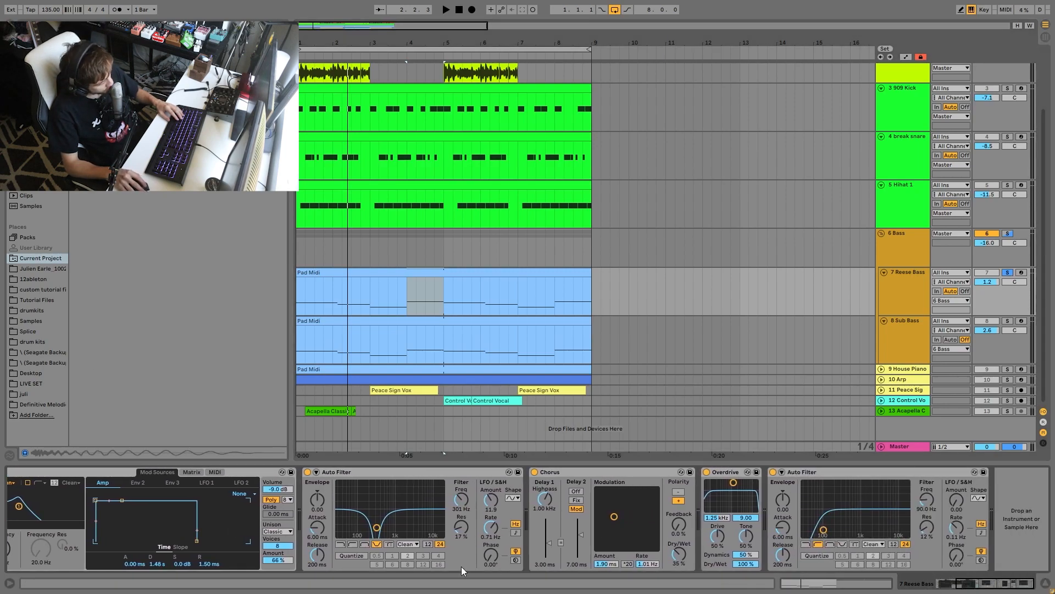
left_click(1022, 273)
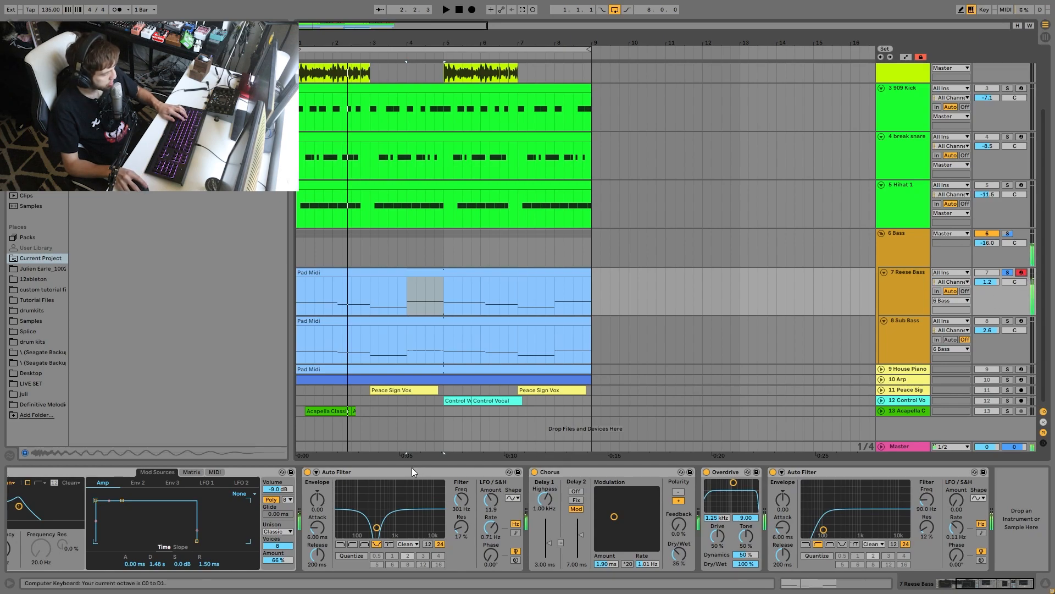
- Compare the Reese Bass with its first Auto Filter off and on, and set that filter's LFO amount to 11.0
left_click(309, 471)
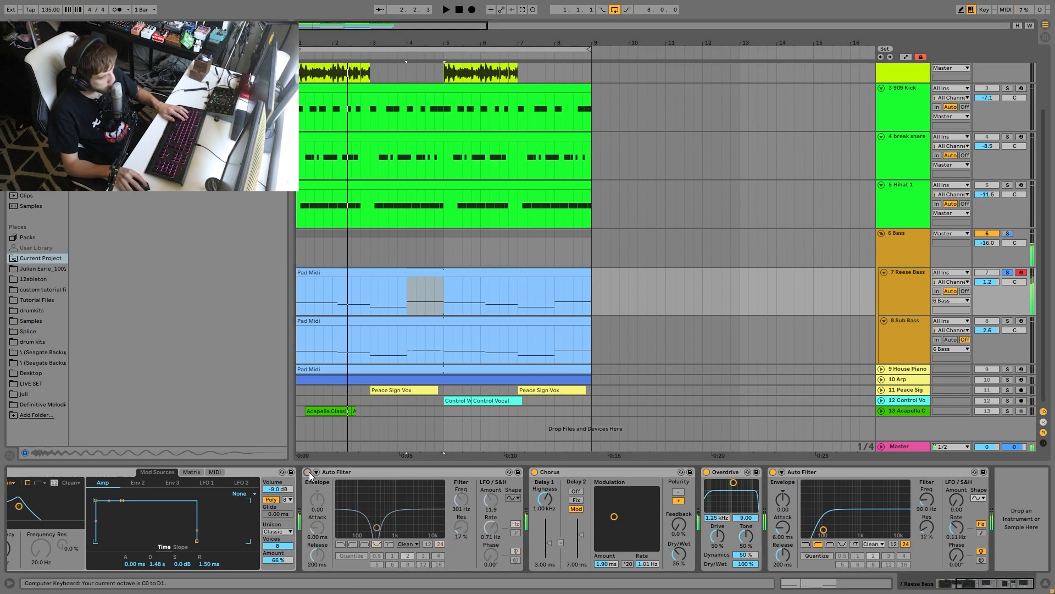
left_click(308, 471)
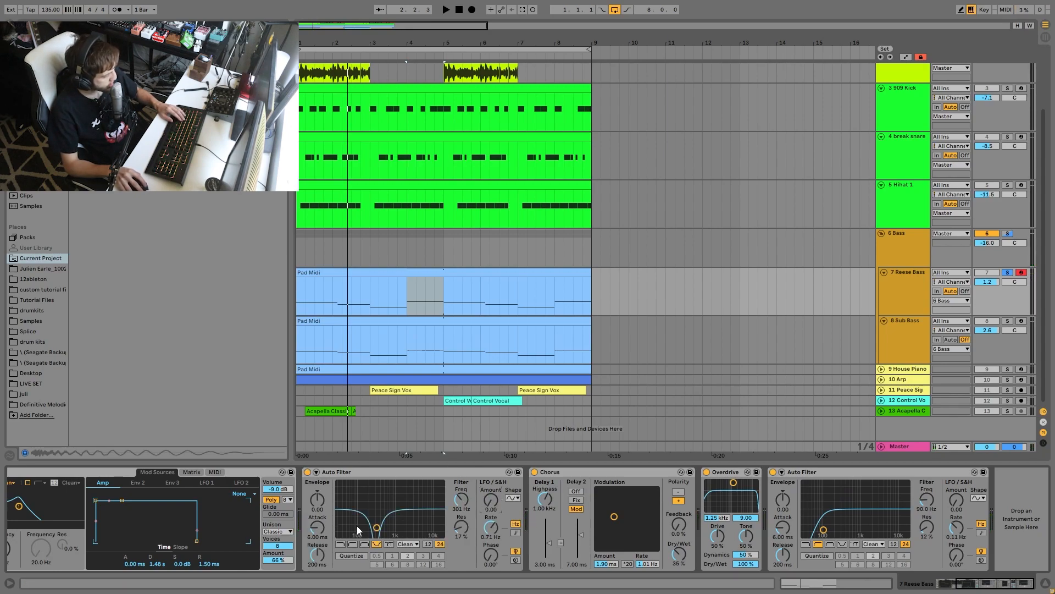
mouse_move(378, 527)
left_mouse_down()
mouse_move(410, 531)
mouse_move(377, 528)
left_mouse_up()
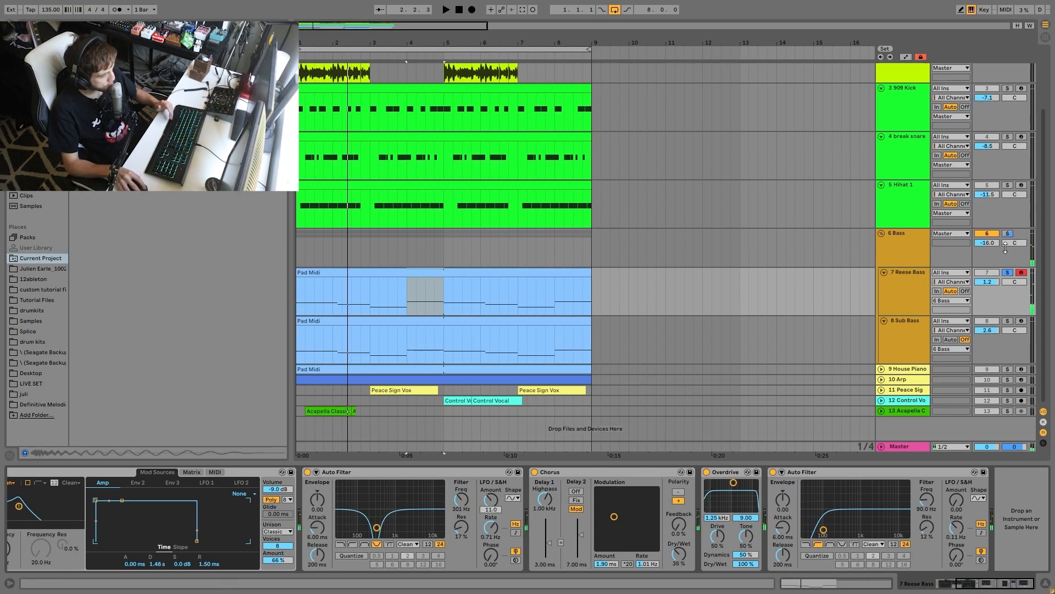
- Solo the Sub Bass track and examine the oscillator A, oscillator B and filter settings in Operator
left_click(1008, 234)
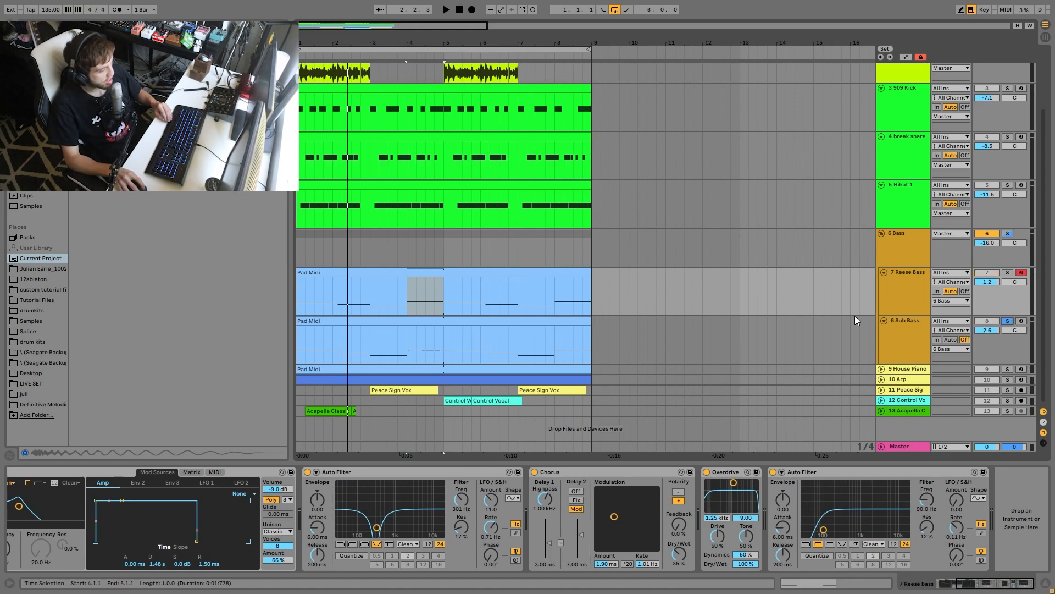
left_click(902, 334)
left_click(111, 568)
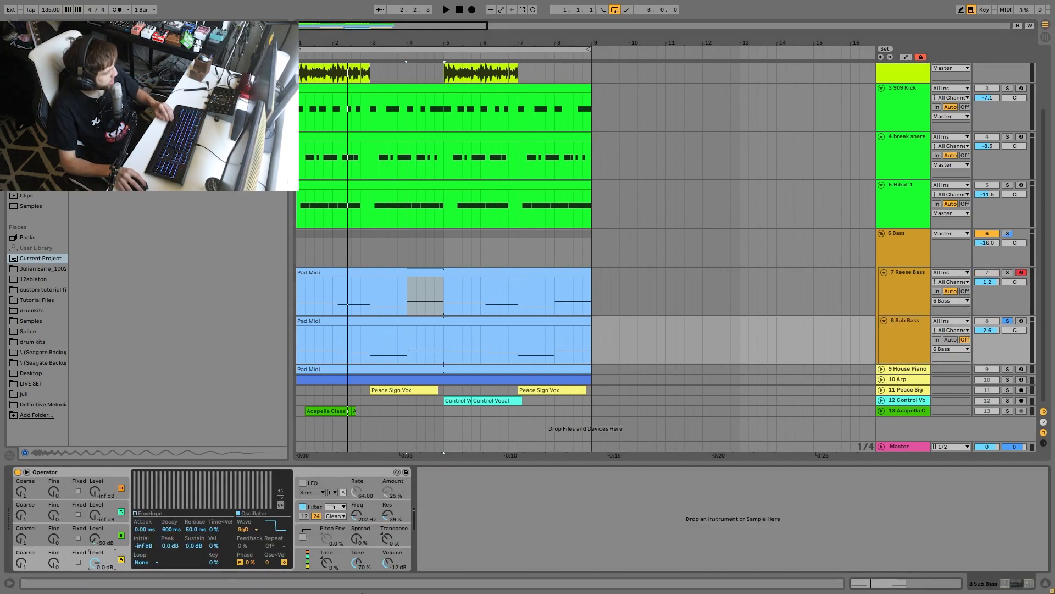
left_click(69, 532)
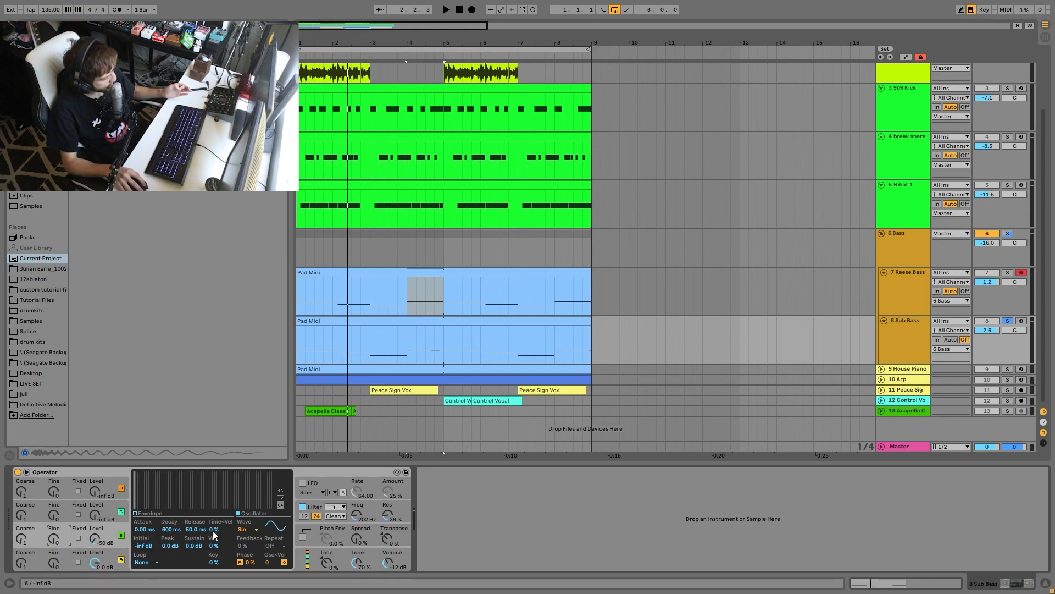
left_click(358, 511)
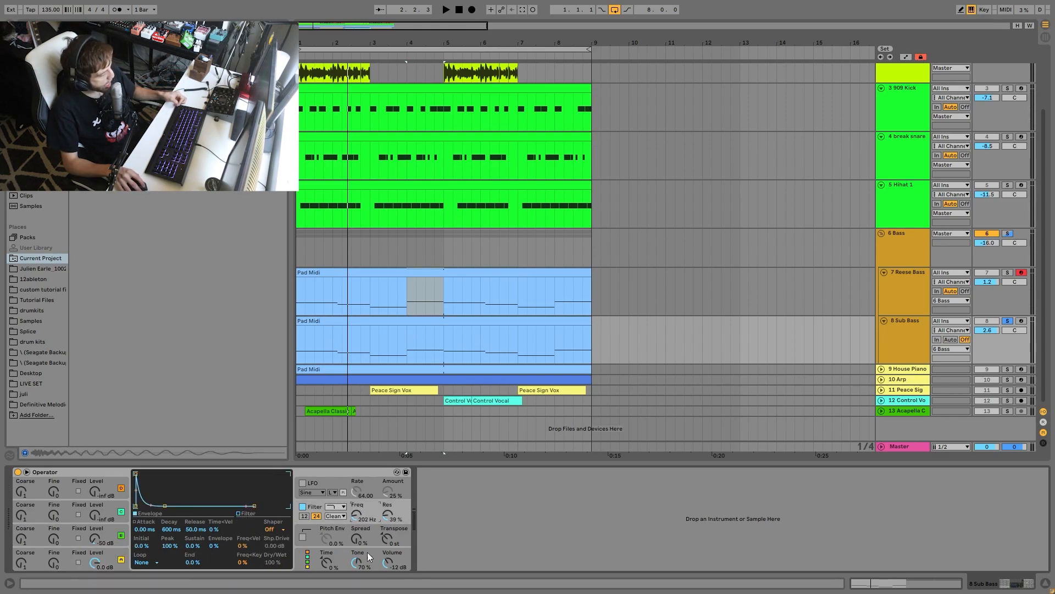
- Play the Sub Bass with Operator's filter switched off and on again to compare the sound
left_click(303, 507)
key("space")
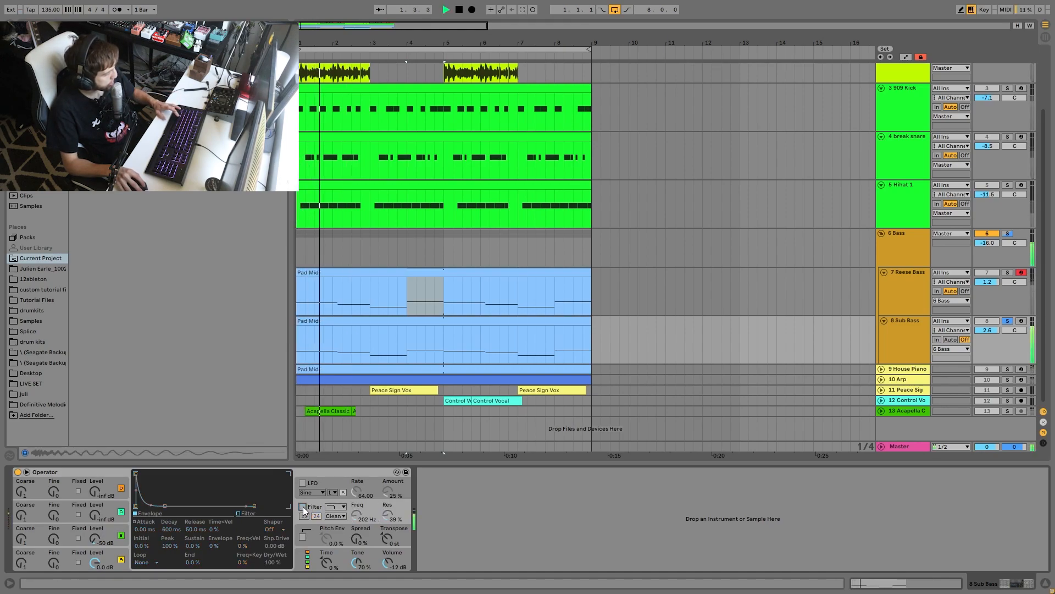
left_click(302, 506)
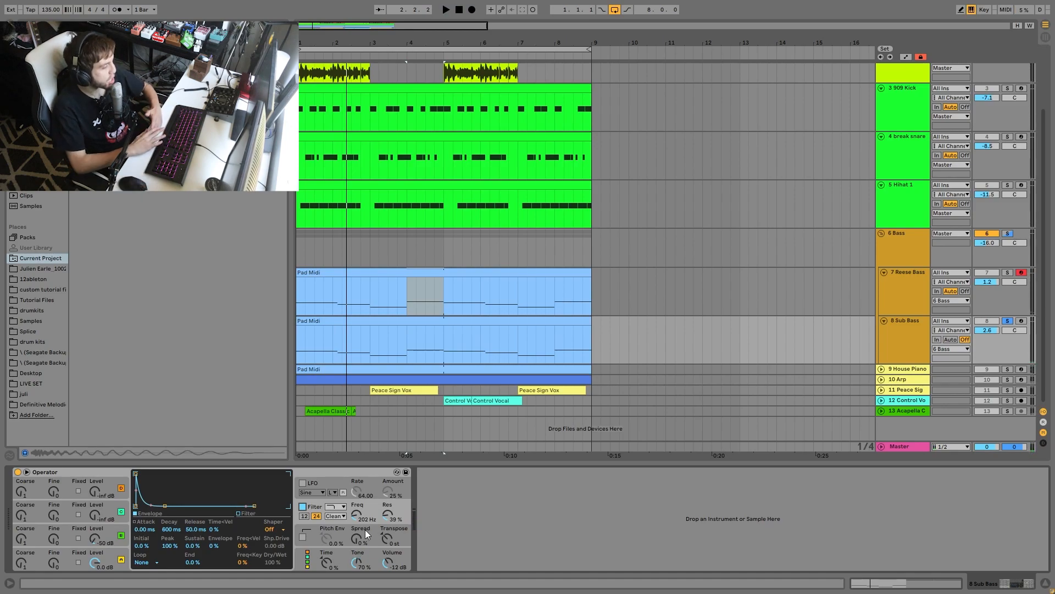
key("space")
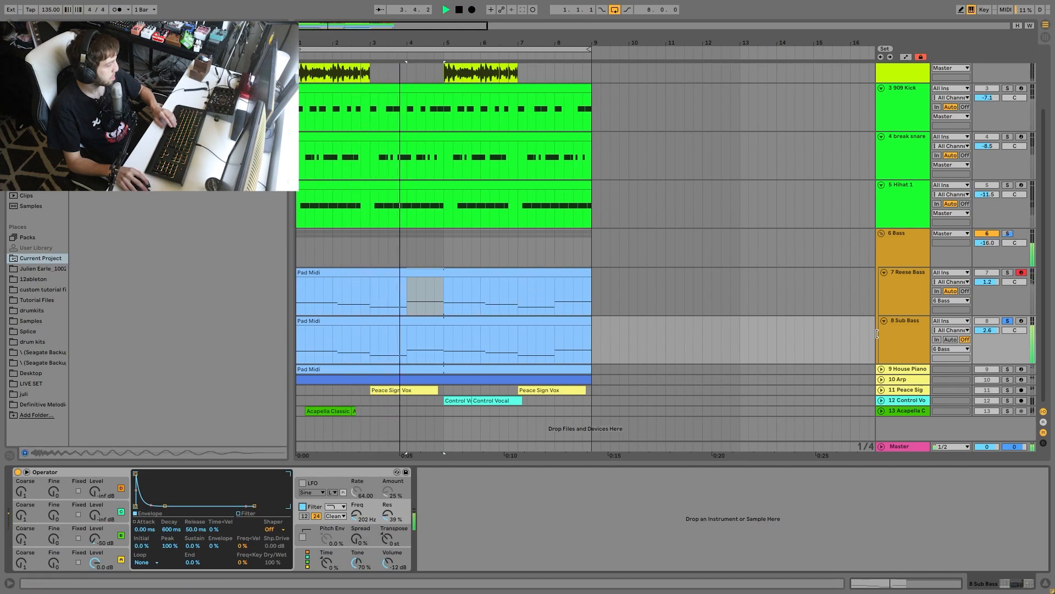
key("space")
- Solo the whole Bass group and play it, switching its Drum Buss off and on to compare
left_click(920, 259)
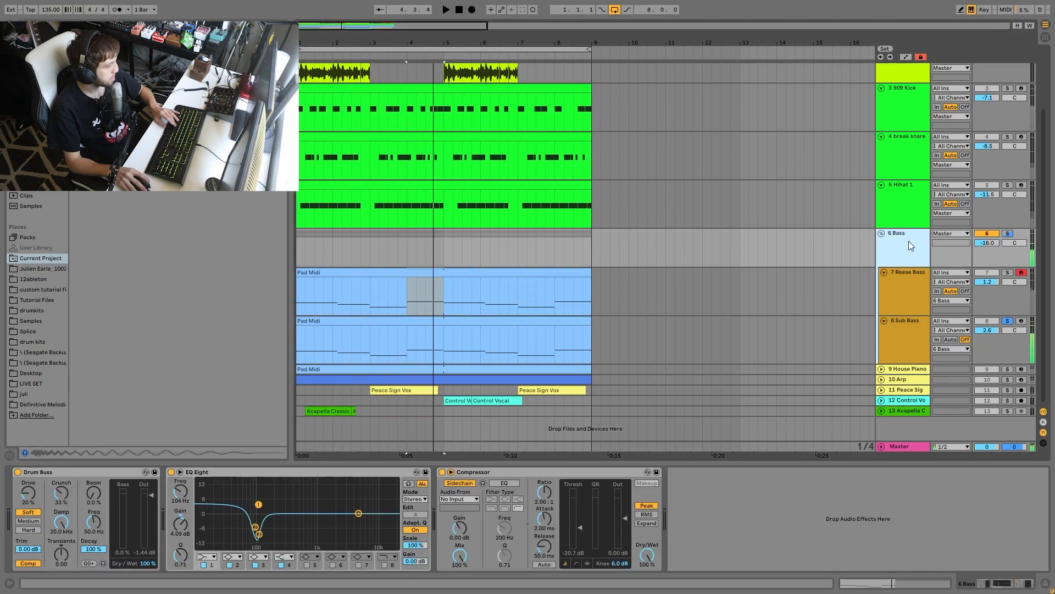
left_click(998, 237)
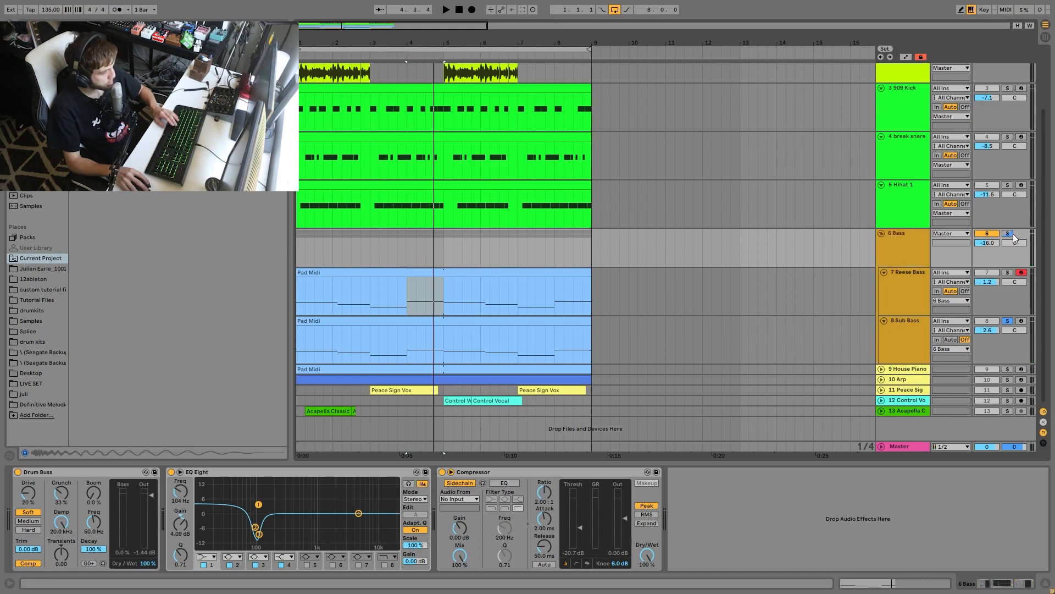
left_click(1007, 233)
key("space")
left_click(17, 471)
left_click(19, 471)
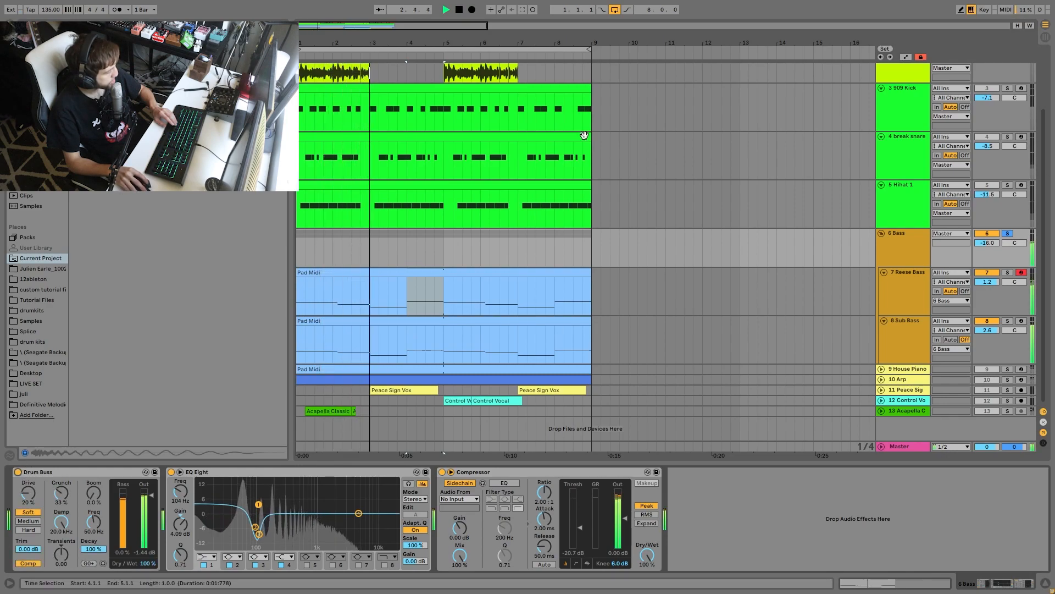
key("space")
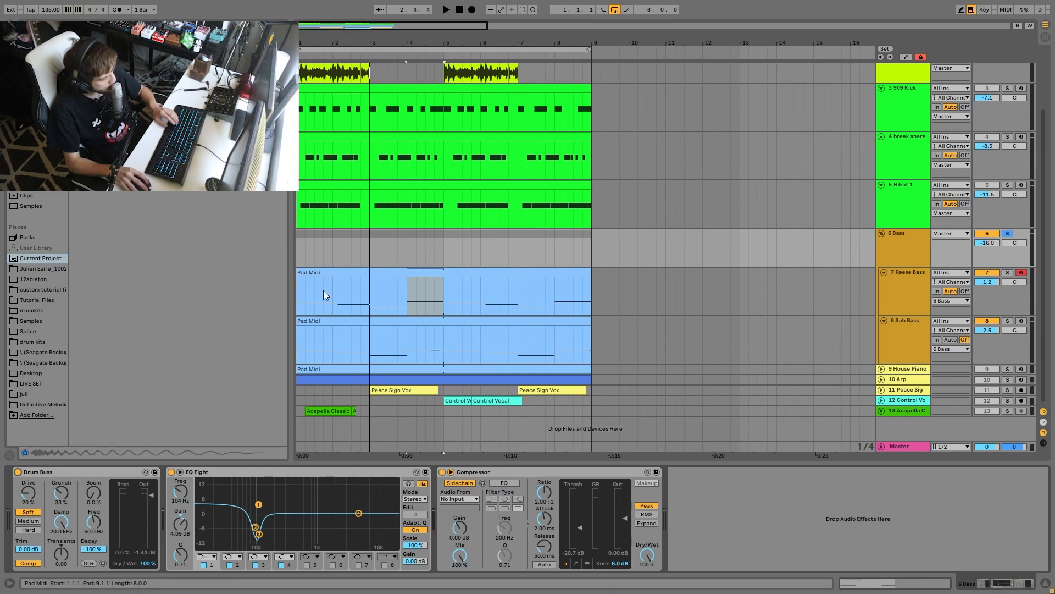
- Delete the Compressor from the Bass group's effect chain and play the group
left_click(472, 474)
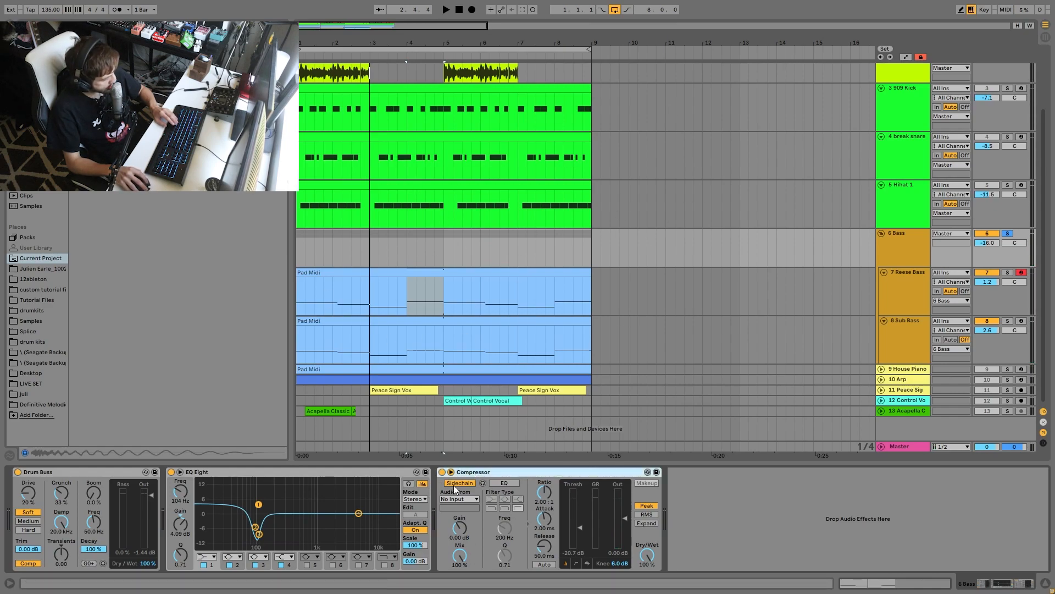
key("space")
key("Delete")
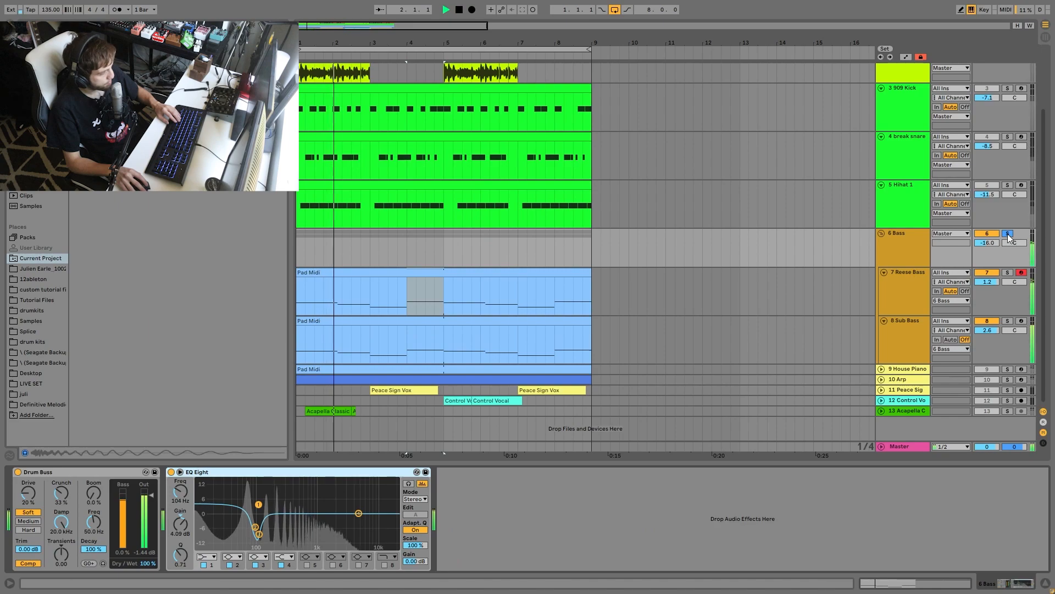
- Solo and unfold the House Piano track, and open its Pad Midi clip
left_click(1008, 369)
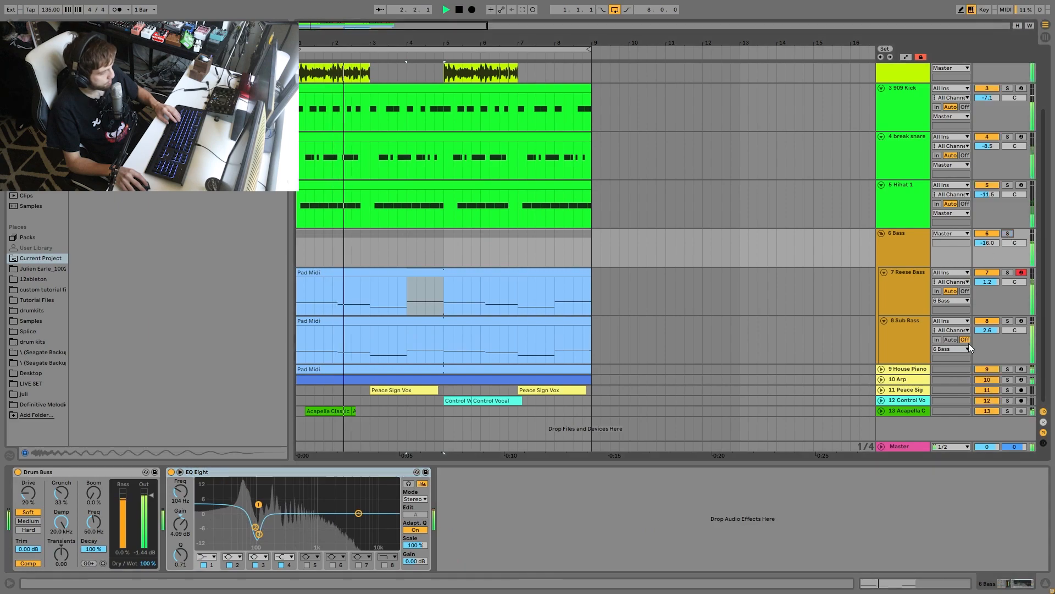
left_click(881, 369)
left_click(889, 373)
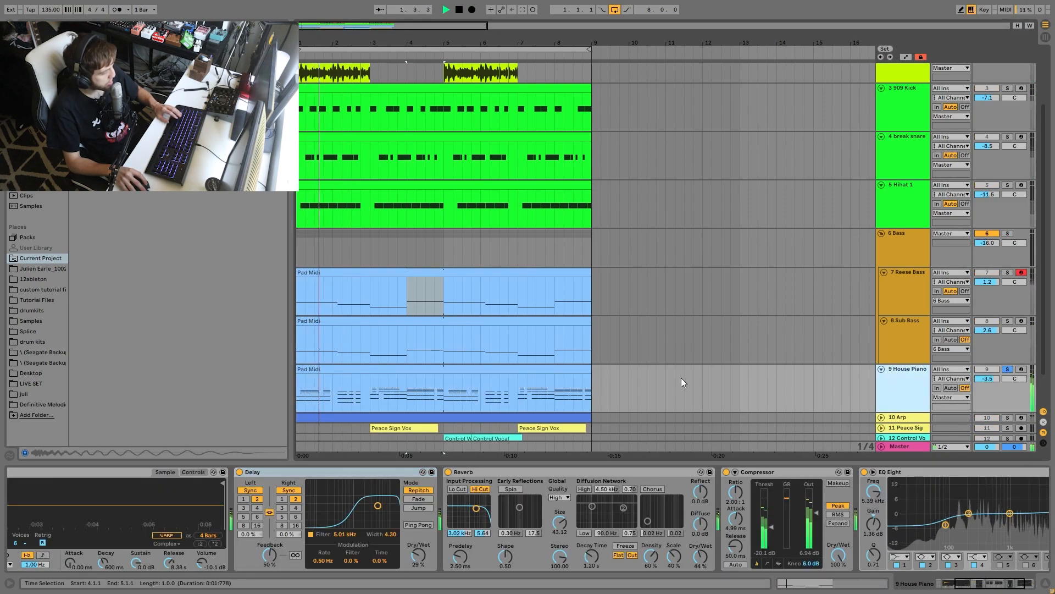
scroll(604, 371, "down", 1)
double_click(457, 348)
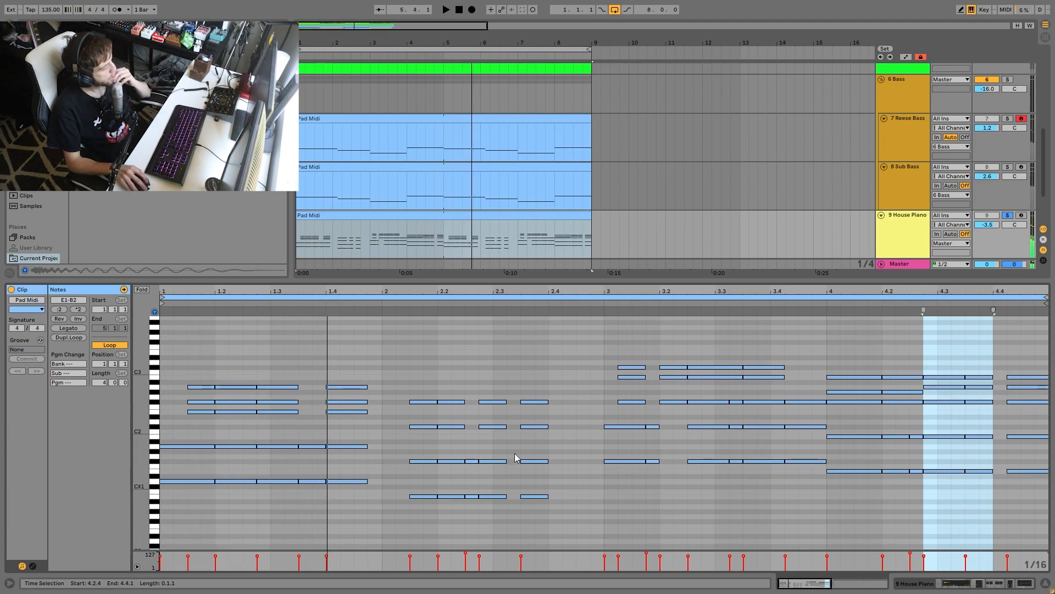
- Set the House Piano's Delay Dry/Wet to 19 % during playback and reopen its Pad Midi clip
key("space")
left_click(1009, 585)
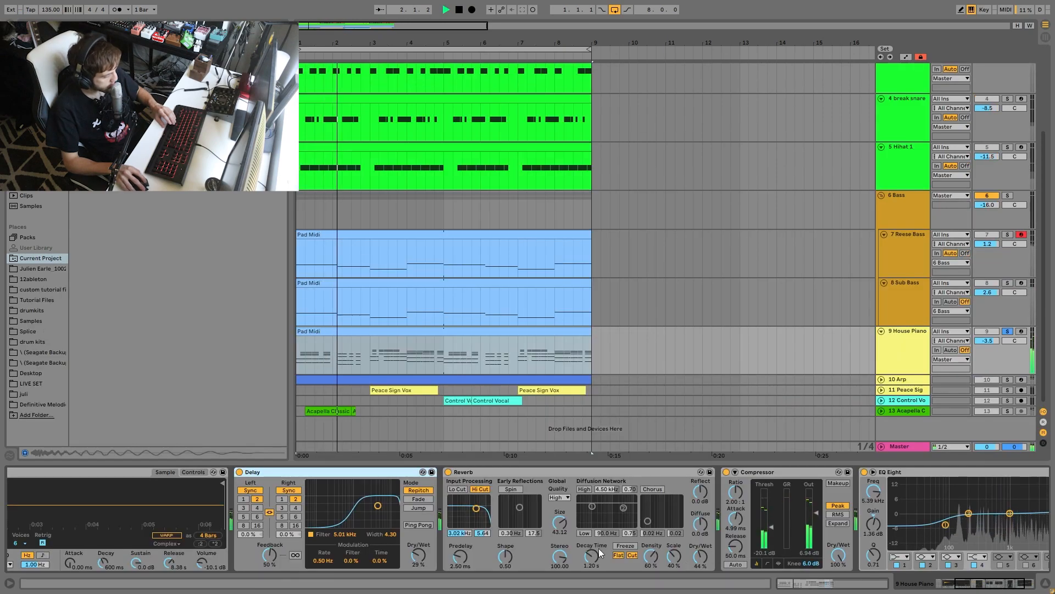
double_click(478, 331)
key("space")
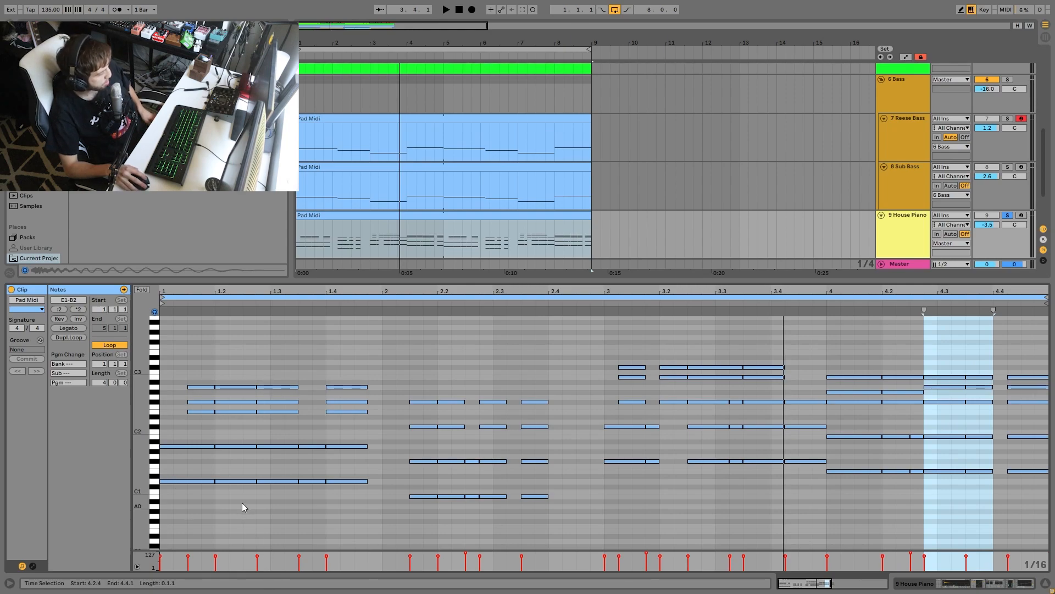
- Select the lowest D1 and B0 note rows of the House Piano clip to examine the chords' root notes
left_click_drag(179, 463, 317, 532)
left_click_drag(384, 492, 531, 532)
left_click_drag(339, 472, 18, 496)
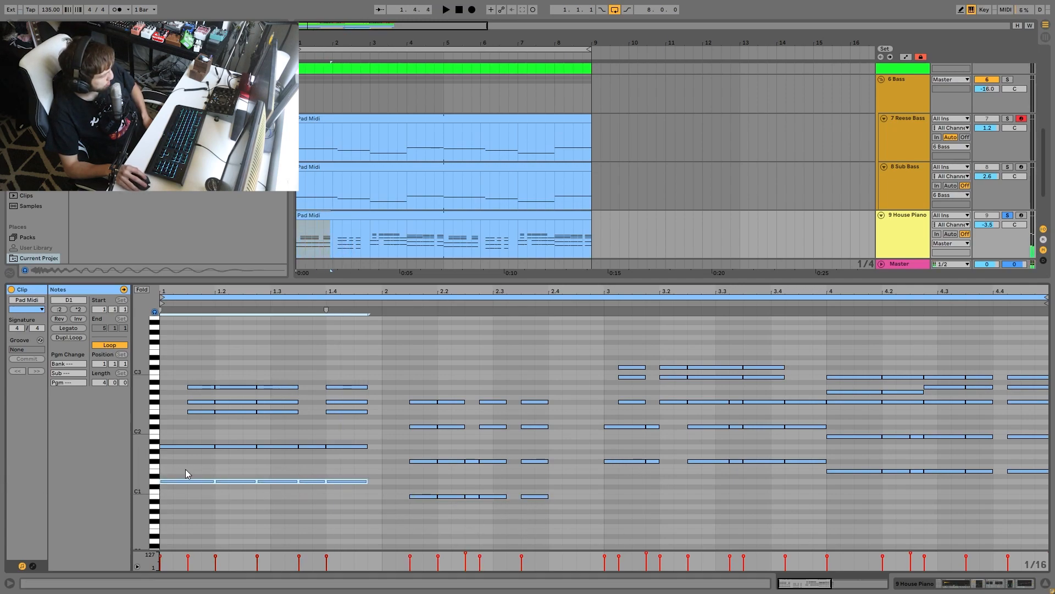
- Select the lowest root notes of the second, third and fourth House Piano chords to examine the bass movement
left_click_drag(424, 477, 606, 538)
left_click_drag(598, 456, 806, 483)
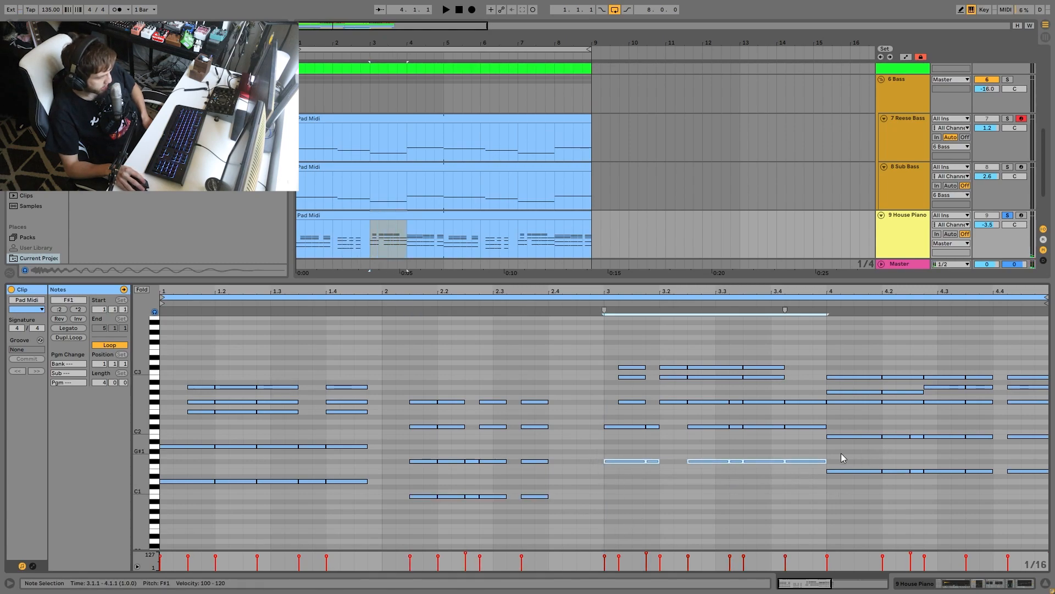
left_click_drag(846, 453, 872, 508)
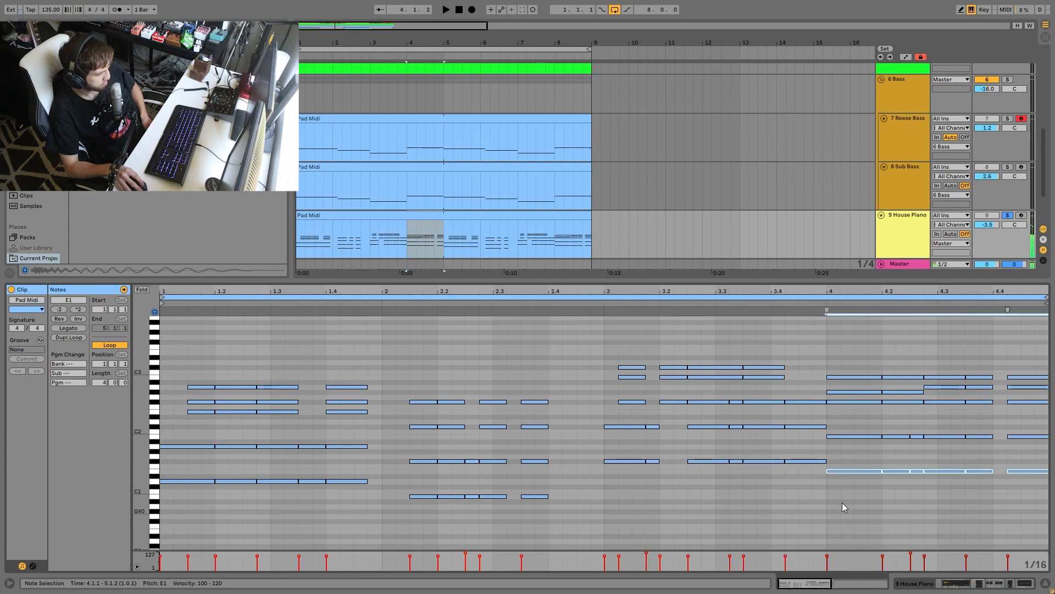
key("space")
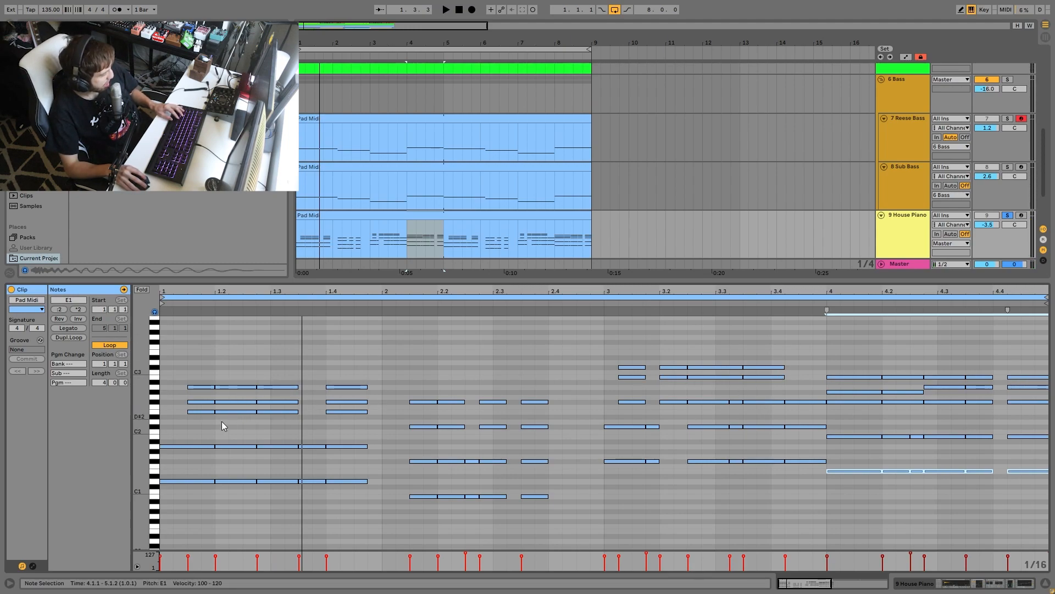
- Select the upper and middle note groups of each House Piano chord, from E2–F#2 in bar 1 to G#2–A2 in bar 4
left_click_drag(177, 395, 289, 414)
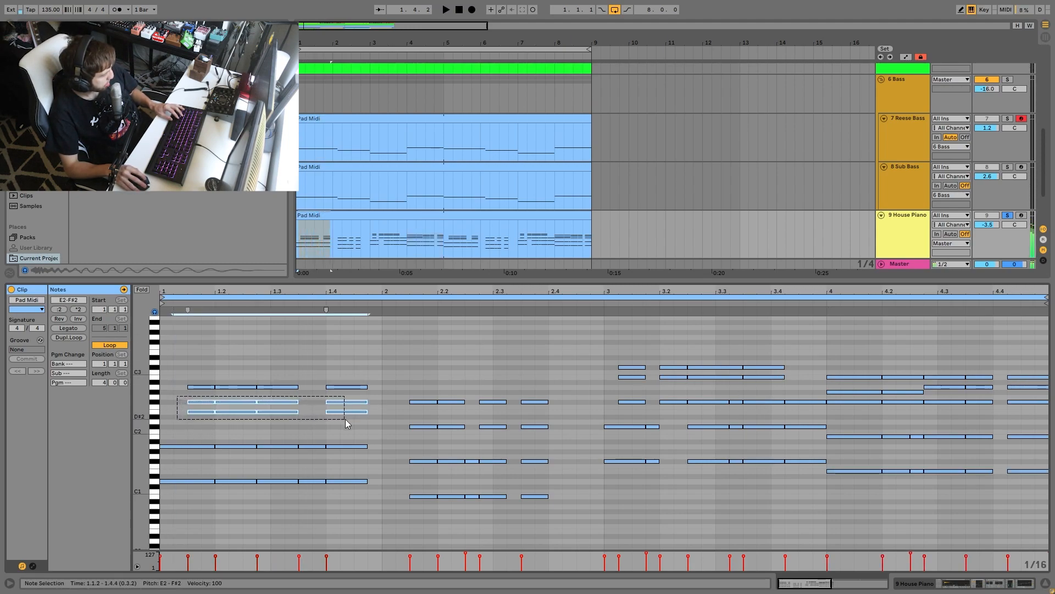
mouse_move(403, 420)
left_mouse_down()
mouse_move(469, 433)
mouse_move(789, 443)
left_mouse_up()
left_click_drag(846, 420, 1050, 451)
left_click_drag(629, 394, 669, 381)
left_click_drag(817, 391, 976, 397)
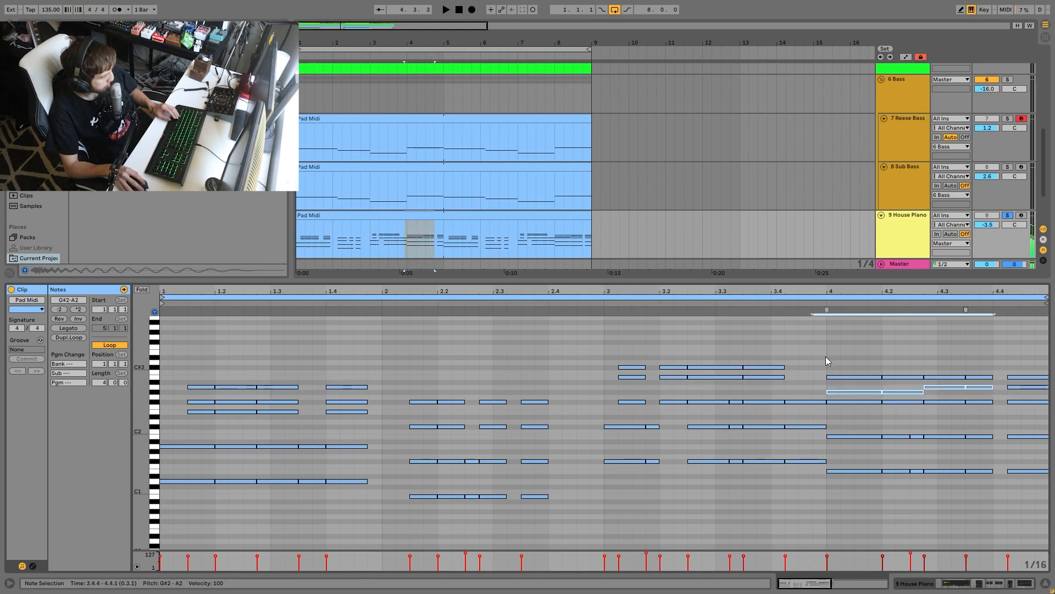
left_click(605, 304)
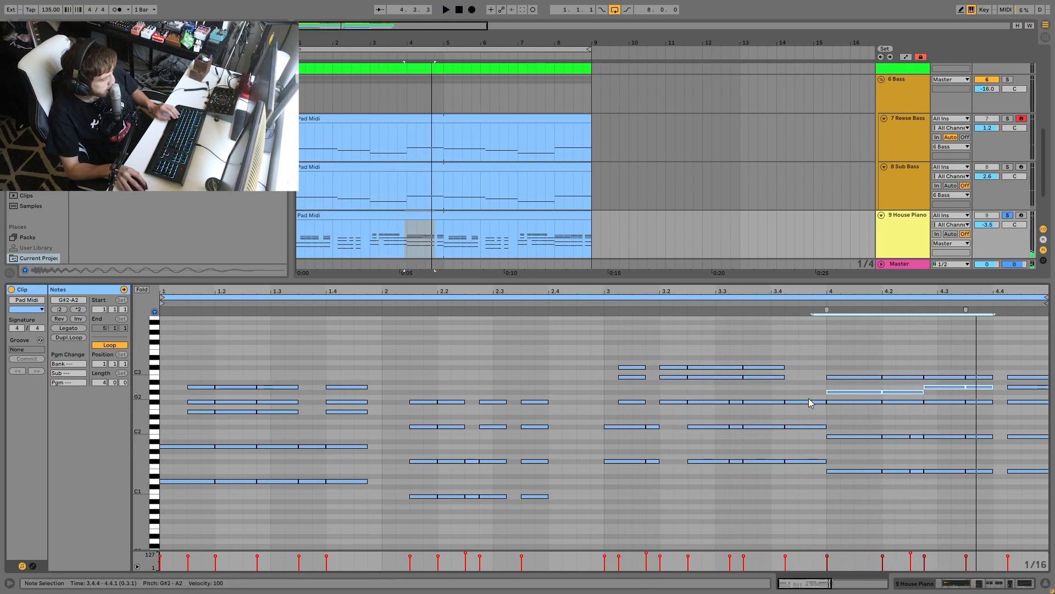
- Select the B2, G#2 and A2 notes around the bar 4 chord change and its E1–F#2 notes to examine the voicing
left_click(776, 377)
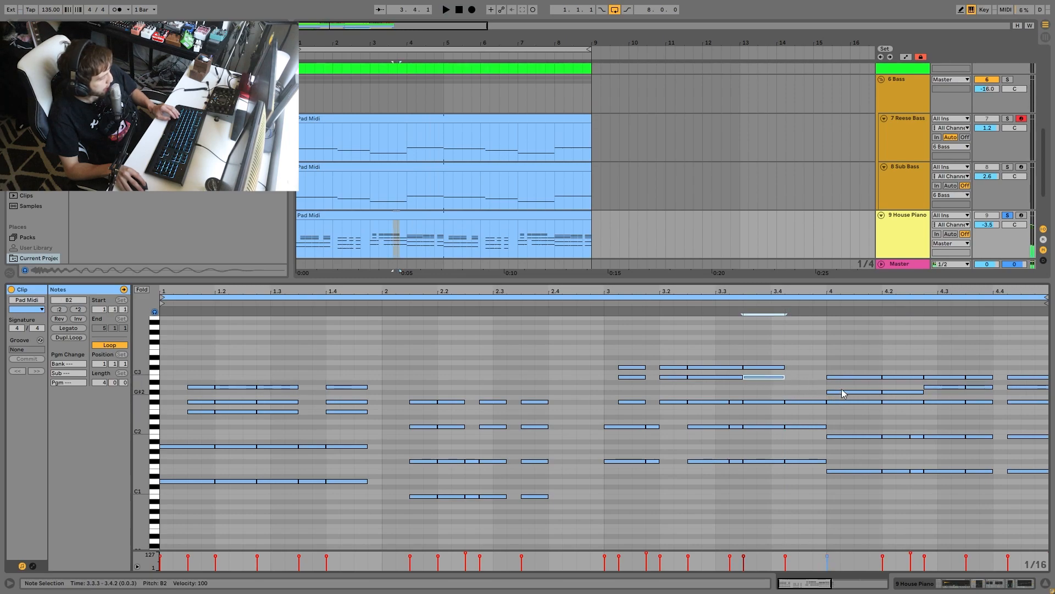
left_click_drag(799, 384, 844, 393)
left_click(933, 388)
left_click_drag(806, 490, 790, 387)
left_click_drag(847, 404, 854, 475)
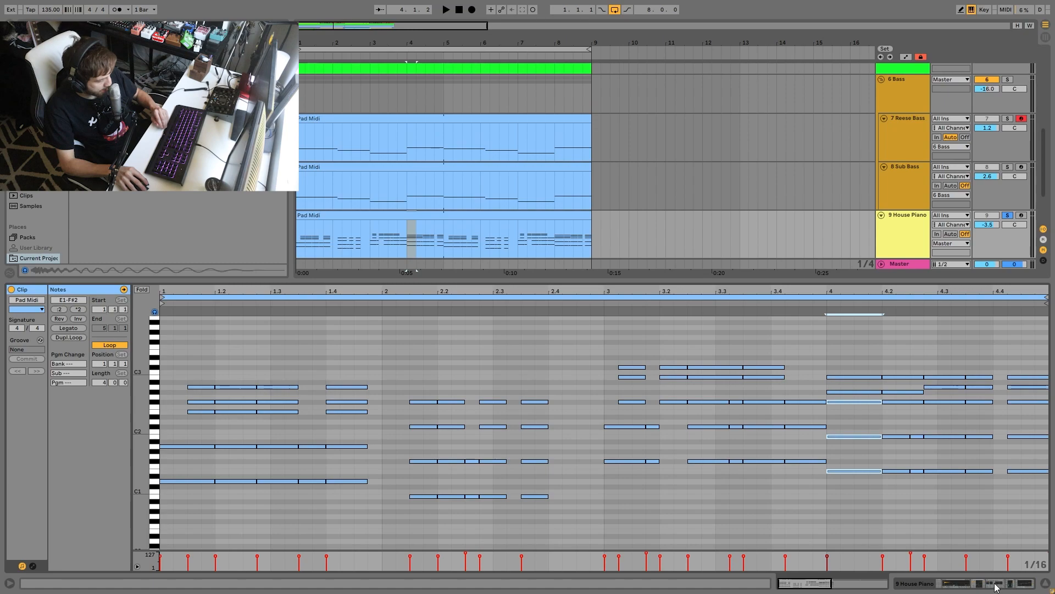
left_click(1019, 562)
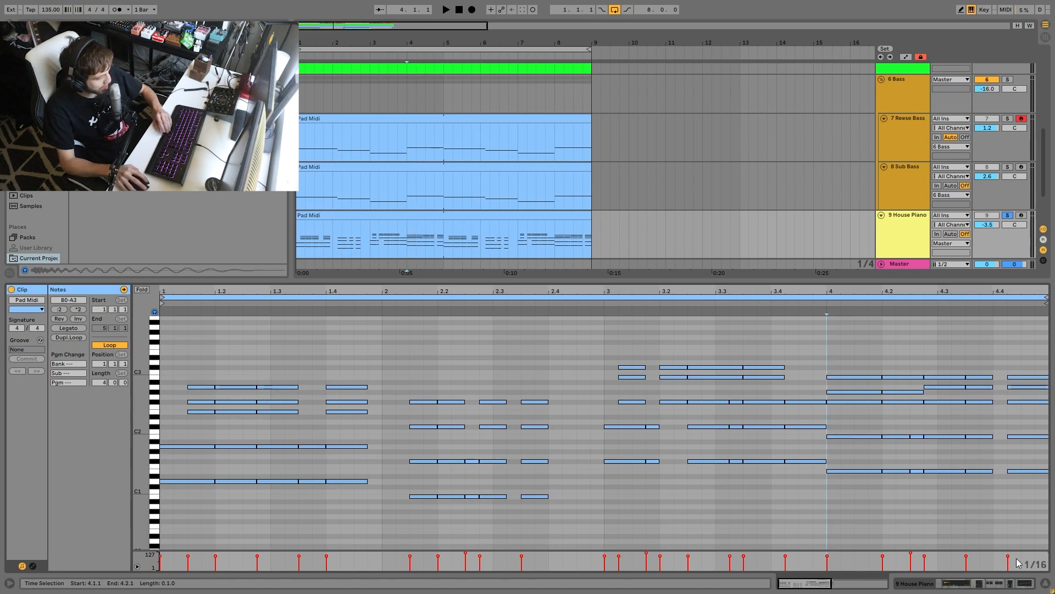
left_click(976, 588)
left_click(937, 584)
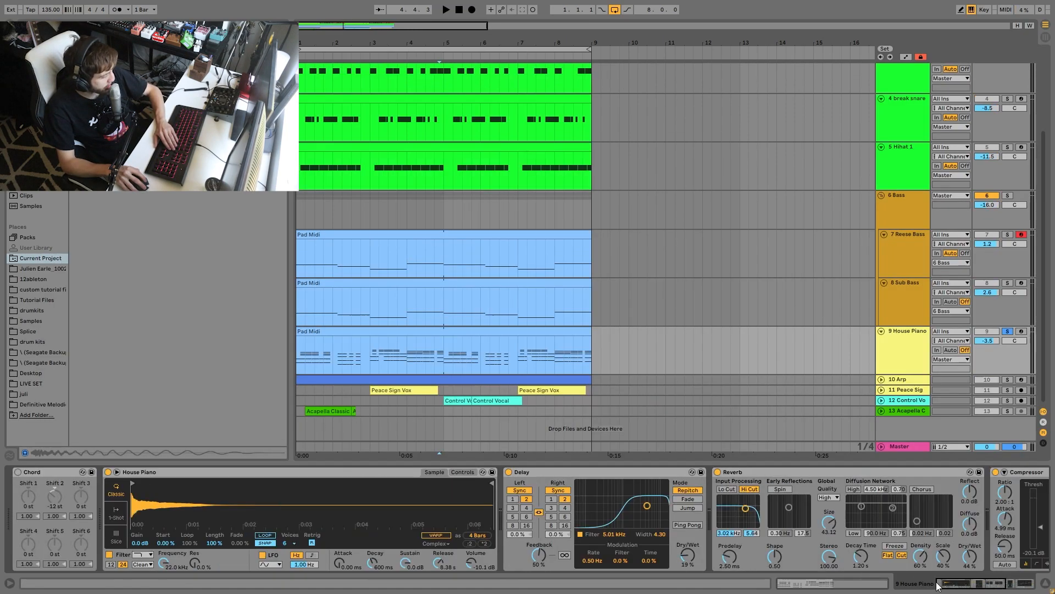
left_click(46, 472)
key("Delete")
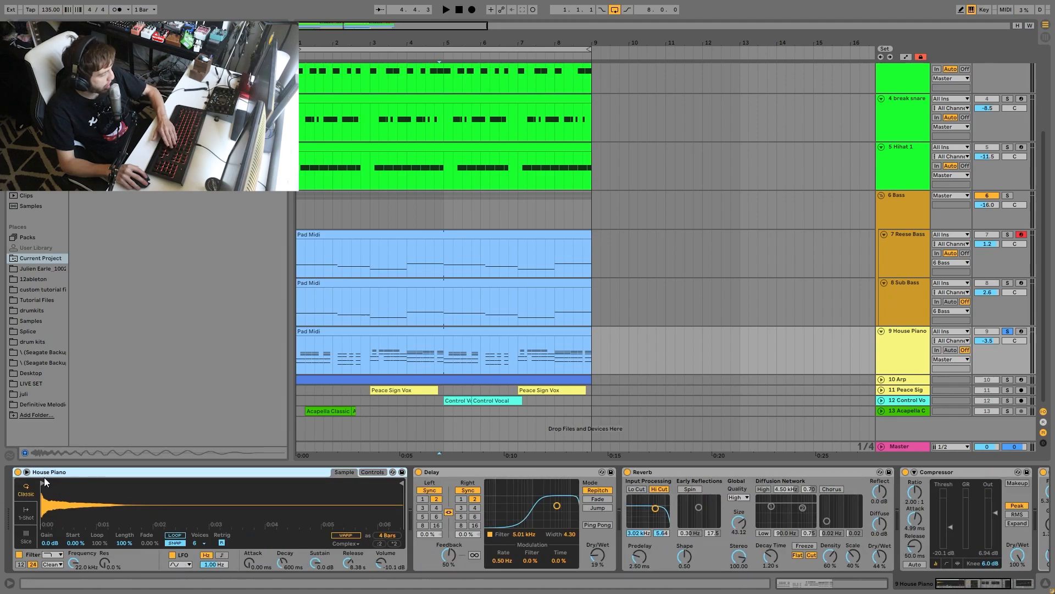
- Play the House Piano clip and review its Delay, Reverb, Compressor and EQ Eight effects
left_click(344, 335)
key("space")
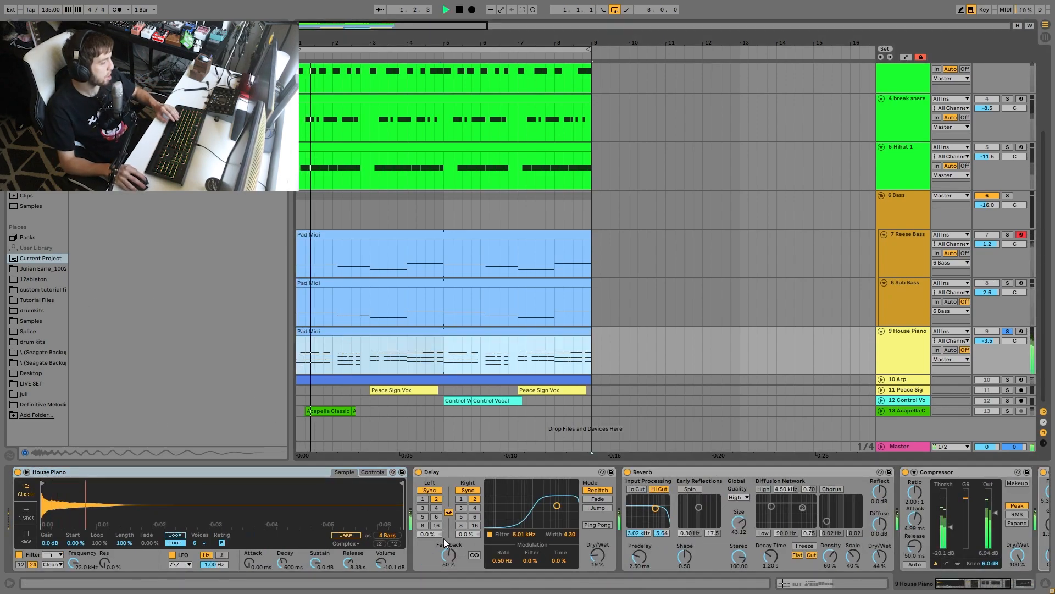
scroll(568, 538, "down", 6)
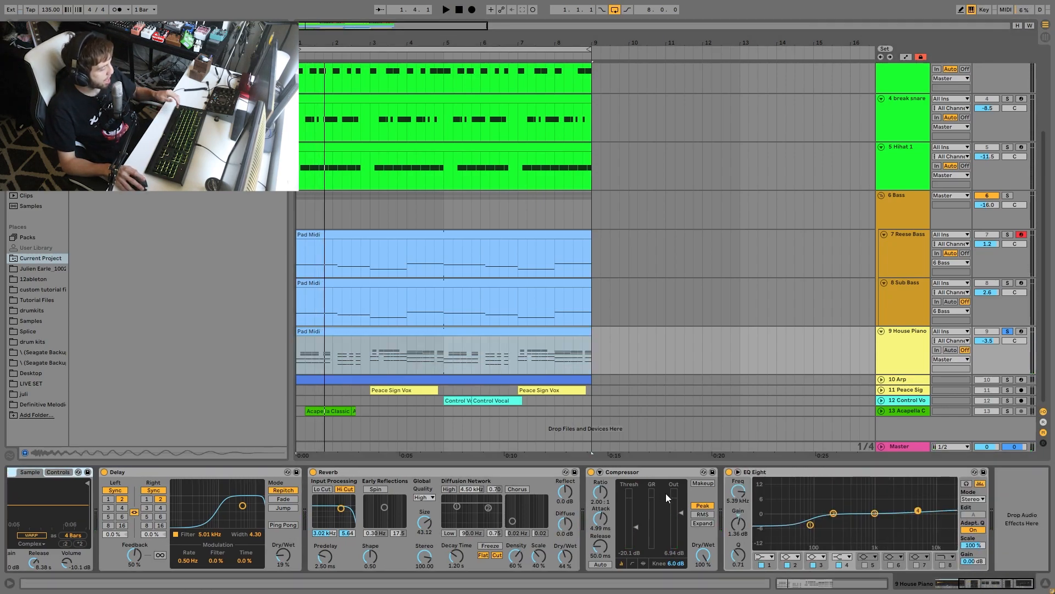
key("space")
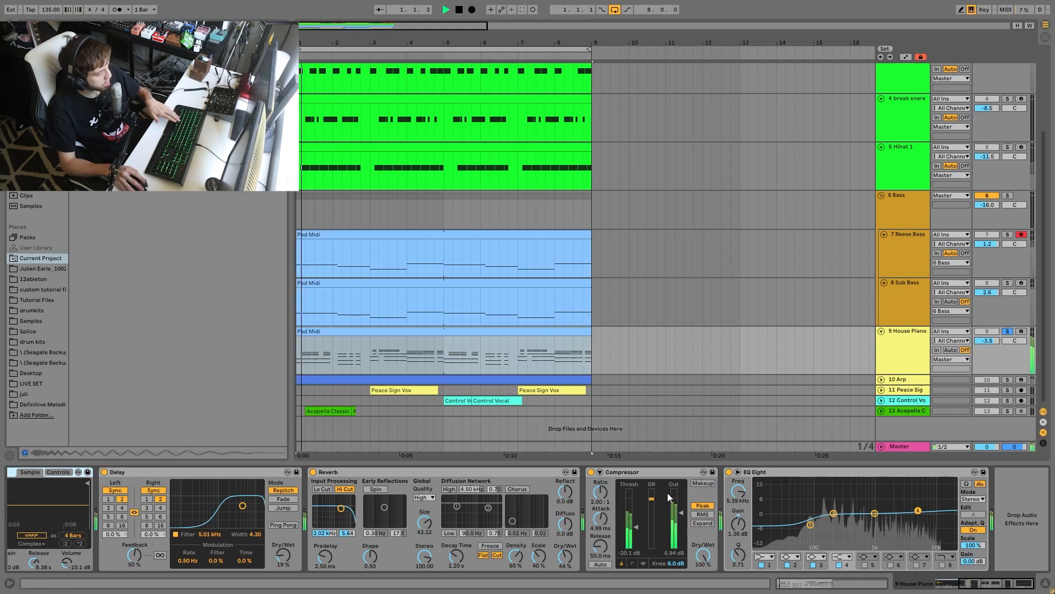
key("space")
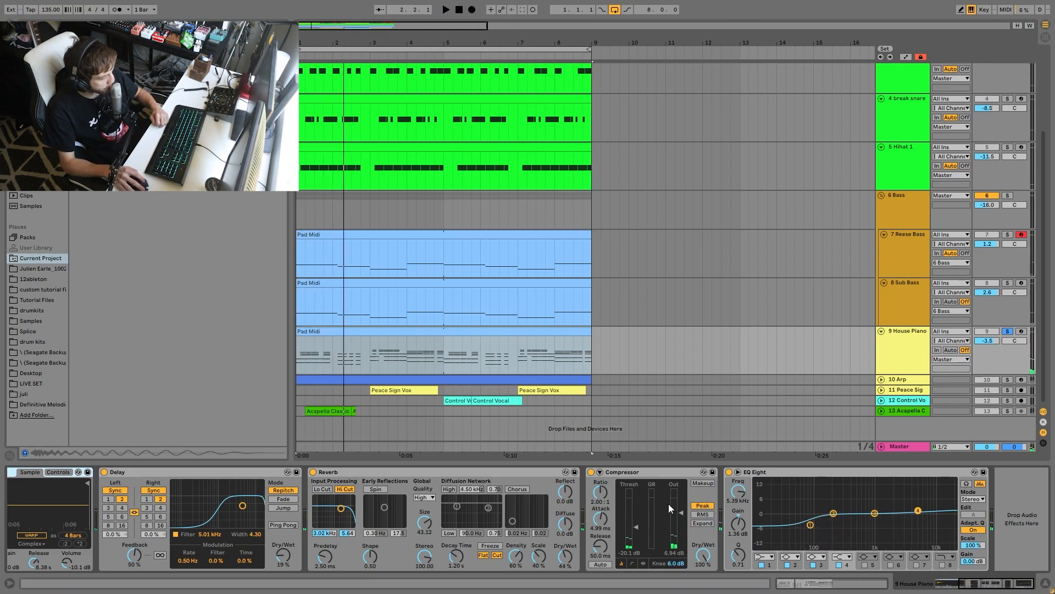
- Solo and unfold the Arp track, and open its MIDI clip during playback to view the full note range
left_click(1006, 380)
key("space")
left_click(881, 379)
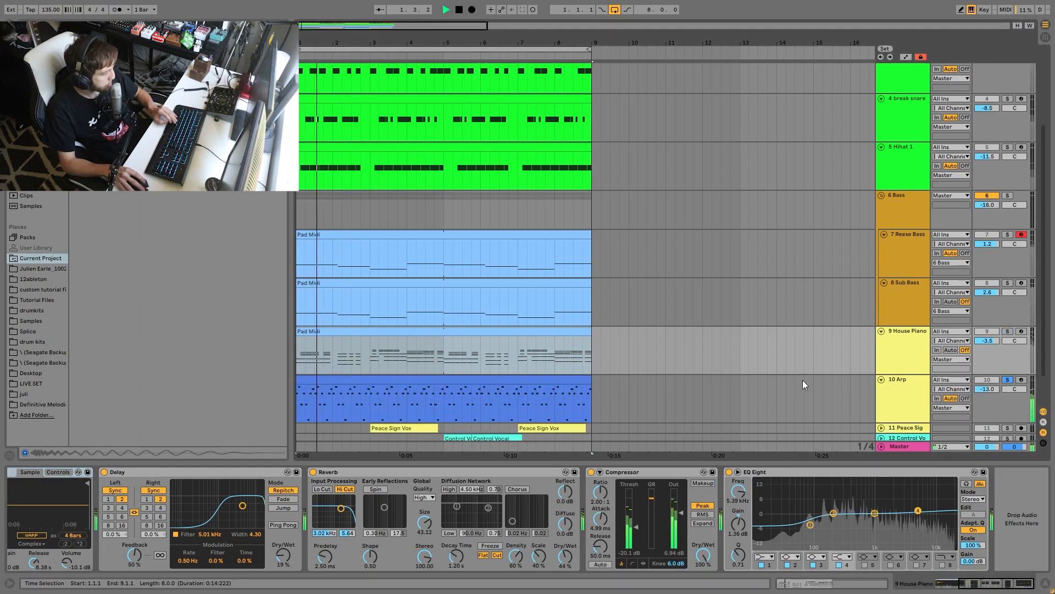
left_click(417, 381)
double_click(417, 381)
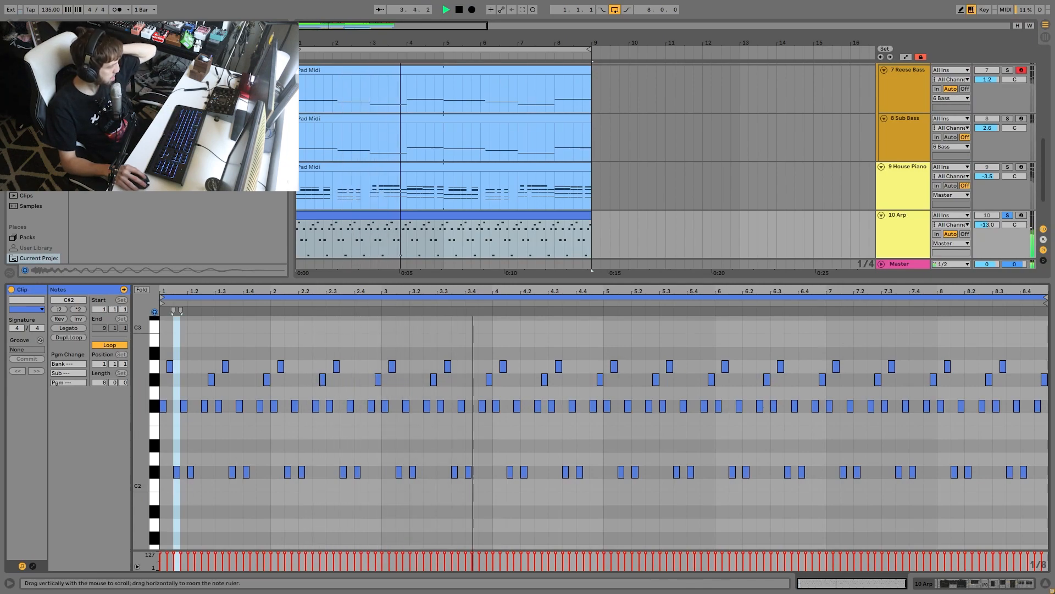
left_click_drag(143, 466, 131, 446)
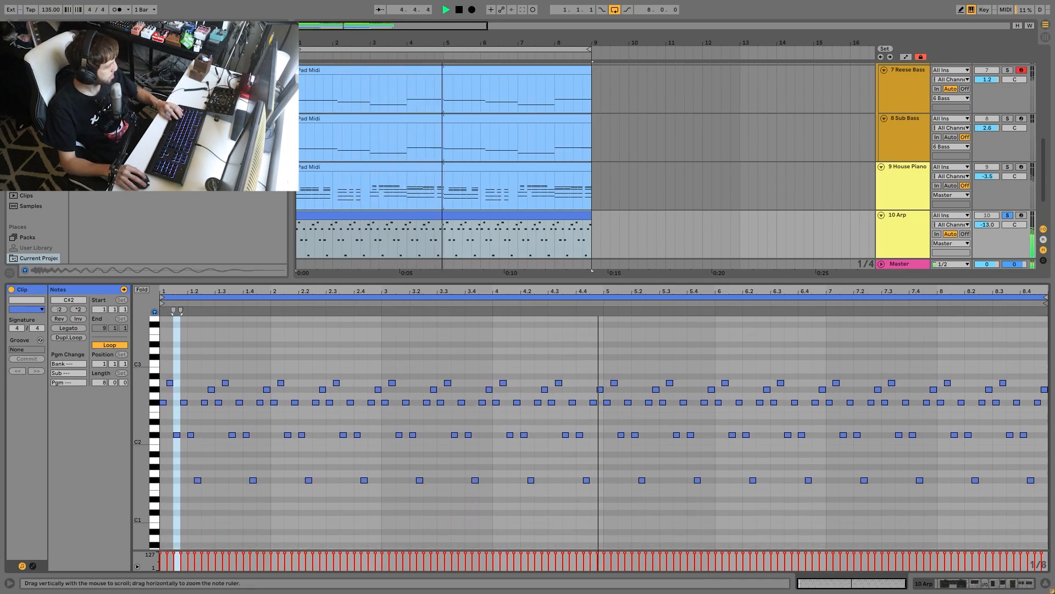
key("space")
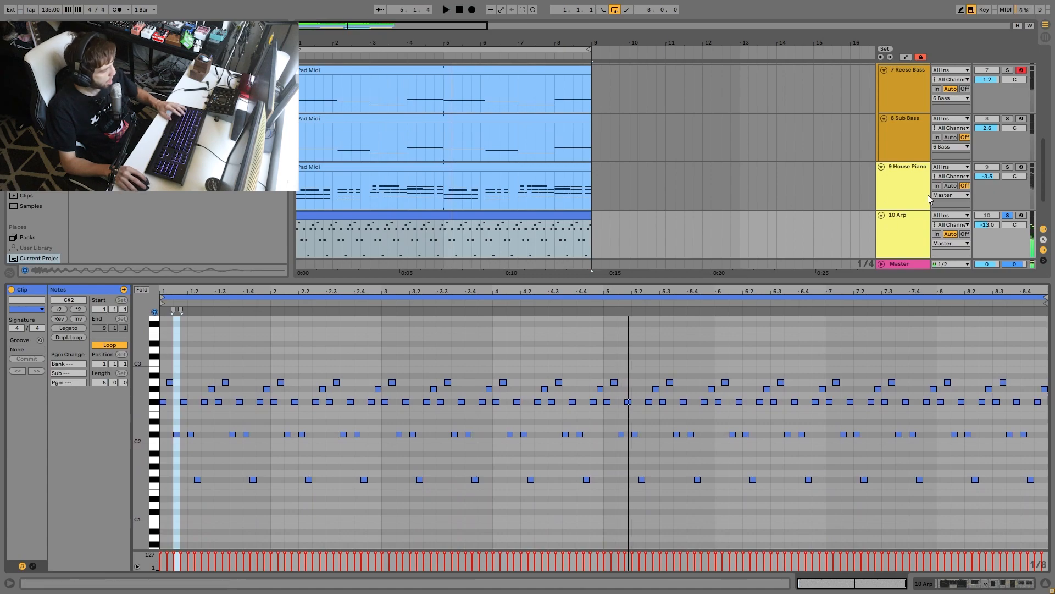
- Solo the House Piano together with the Arp, play both, and compare their clips' notes
left_click(1008, 166)
key("space")
left_click(460, 188)
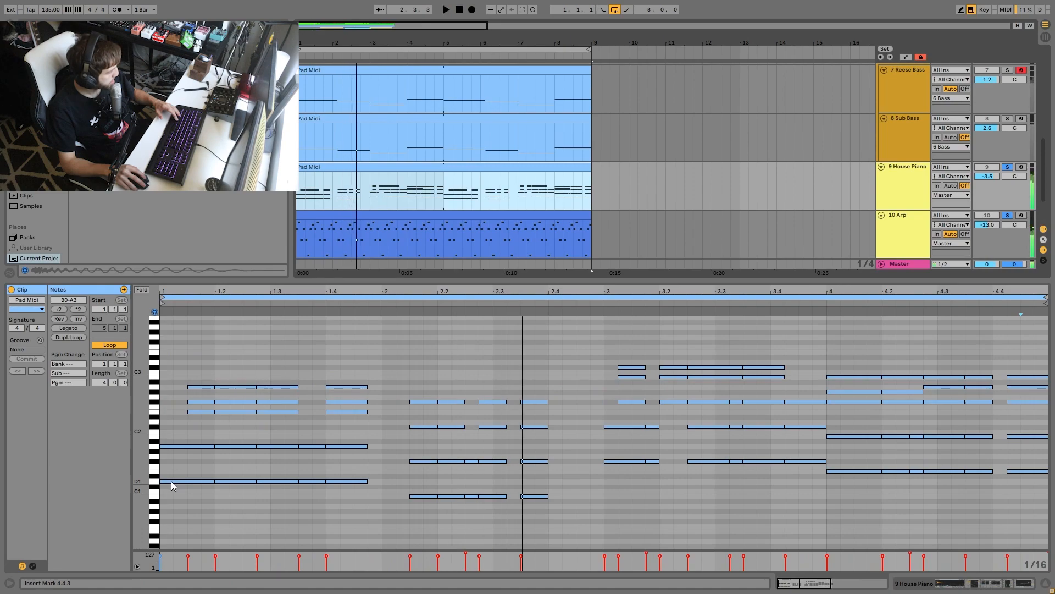
left_click(385, 218)
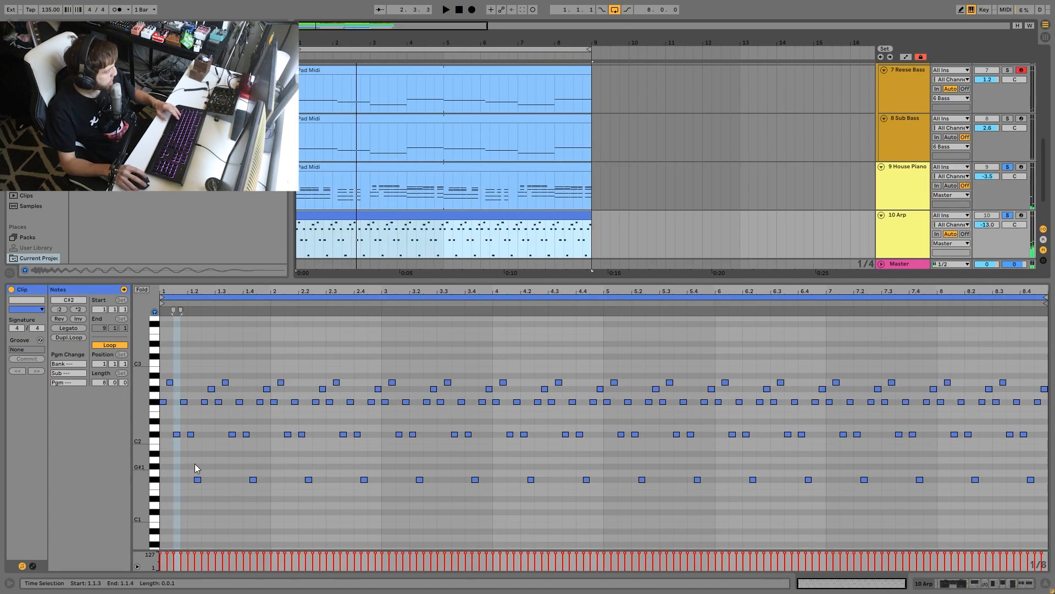
- Select the Arp clip's F#1, C#2, F#2, G#2 and A2 note rows in turn to examine its pattern
scroll(188, 468, "down", 1)
left_click_drag(185, 464, 1047, 542)
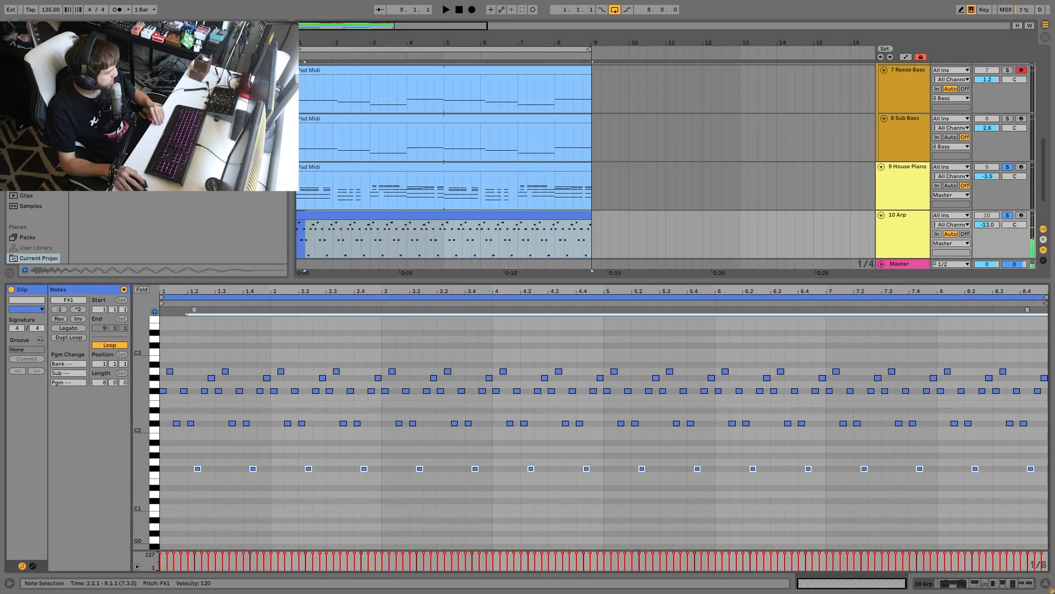
left_click_drag(185, 462, 1047, 548)
left_click_drag(165, 413, 292, 430)
left_click(157, 391)
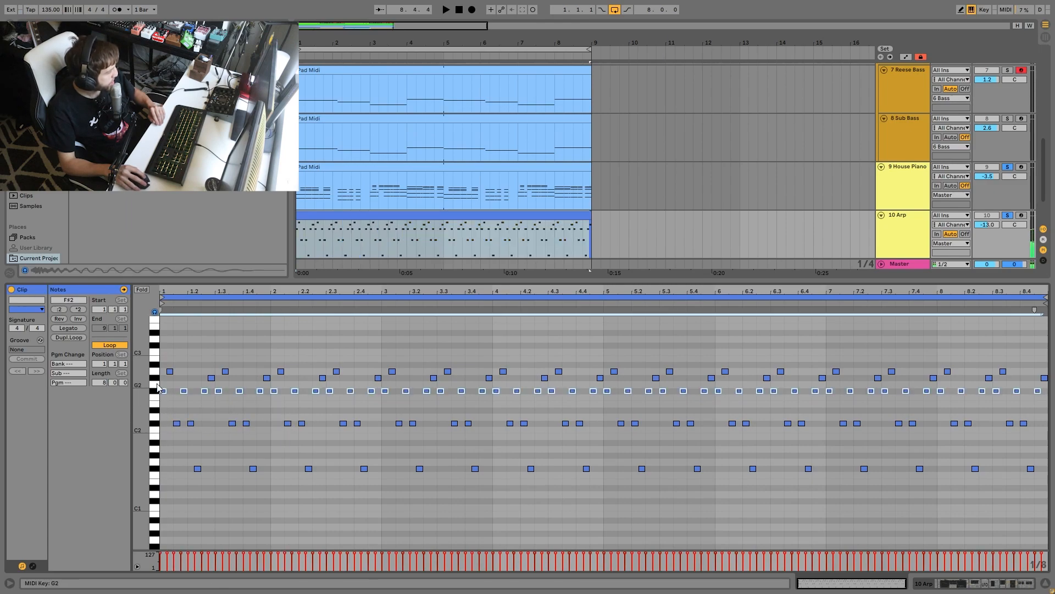
left_click(157, 380)
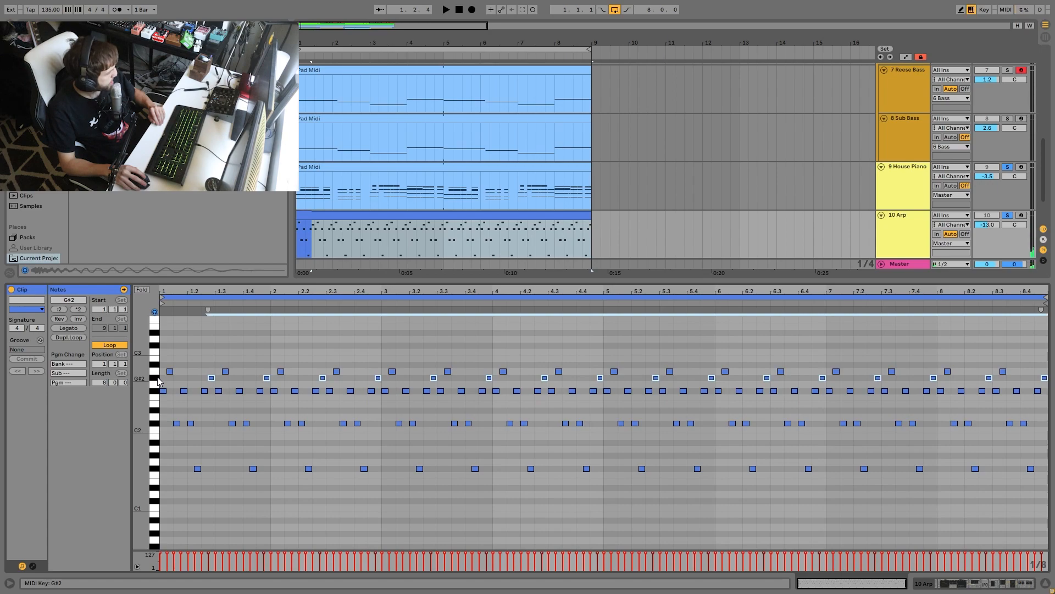
left_click(156, 373)
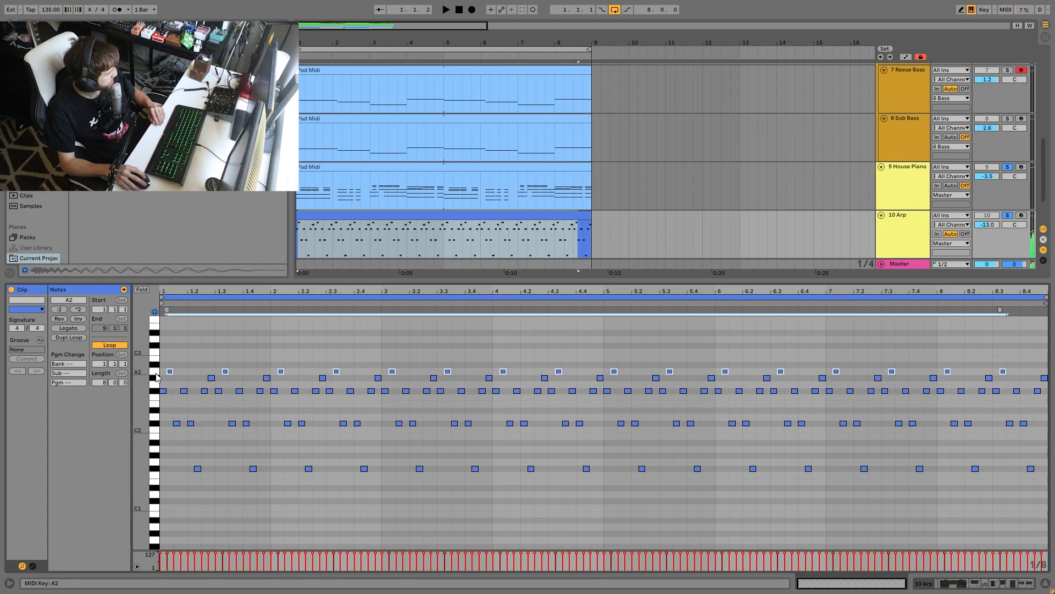
- Play the House Piano with the Arp, and compare it with the piano playing while the Arp is unsoloed
key("space")
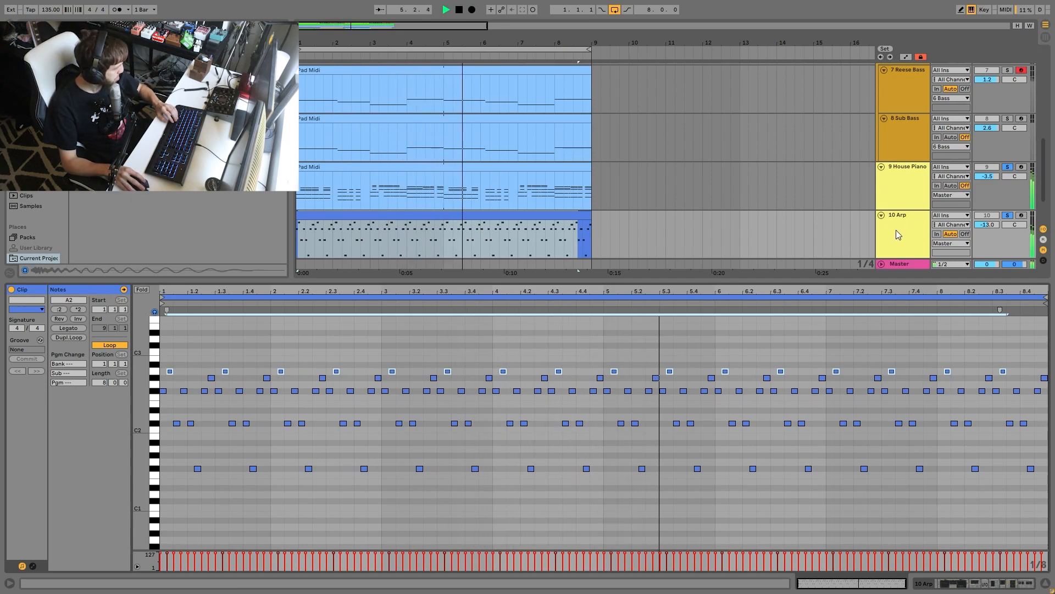
key("space")
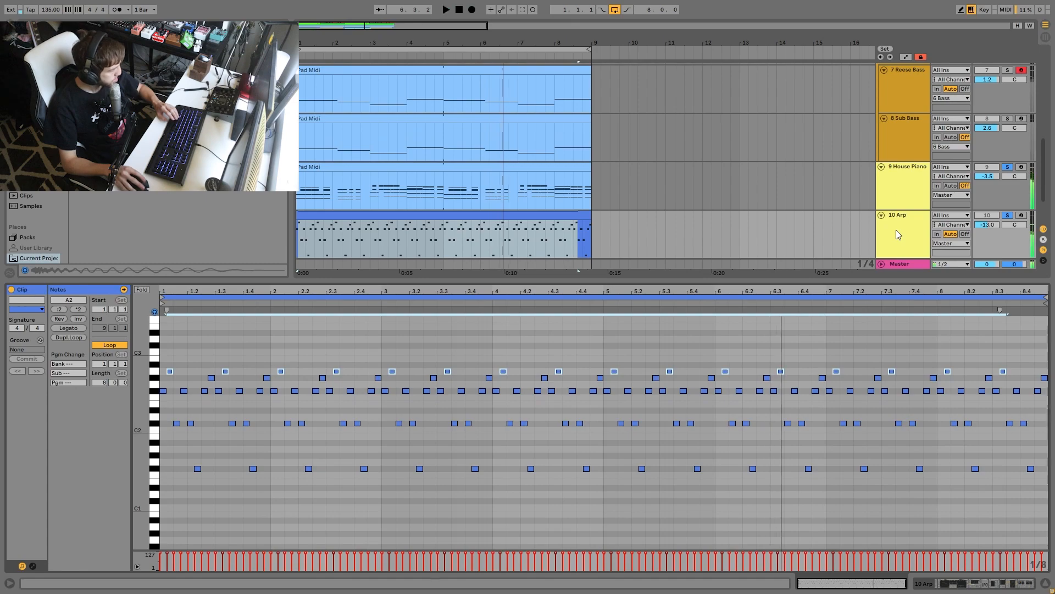
left_click(895, 231)
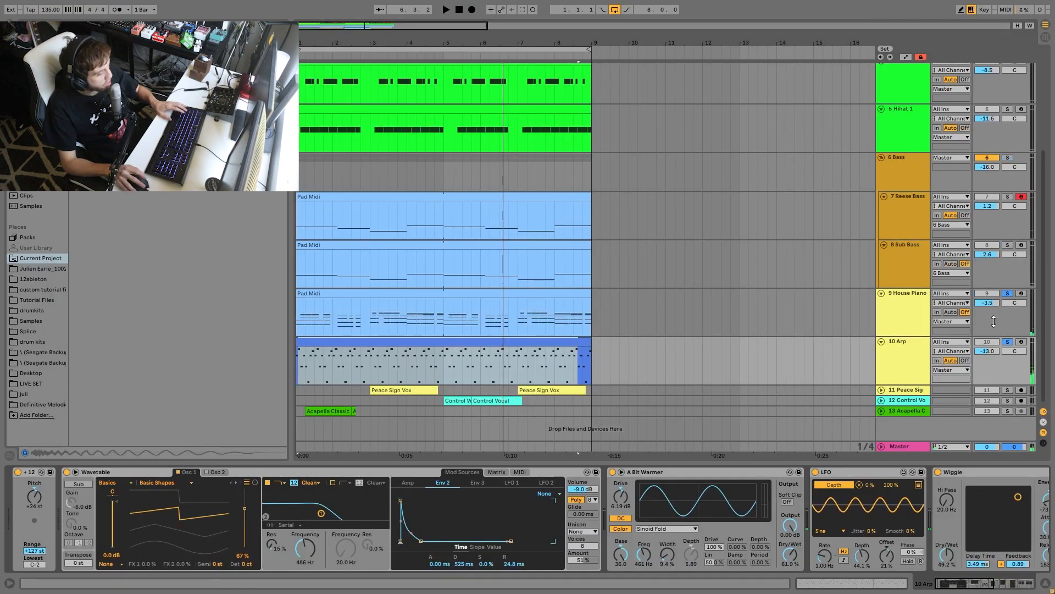
left_click(1007, 341)
key("space")
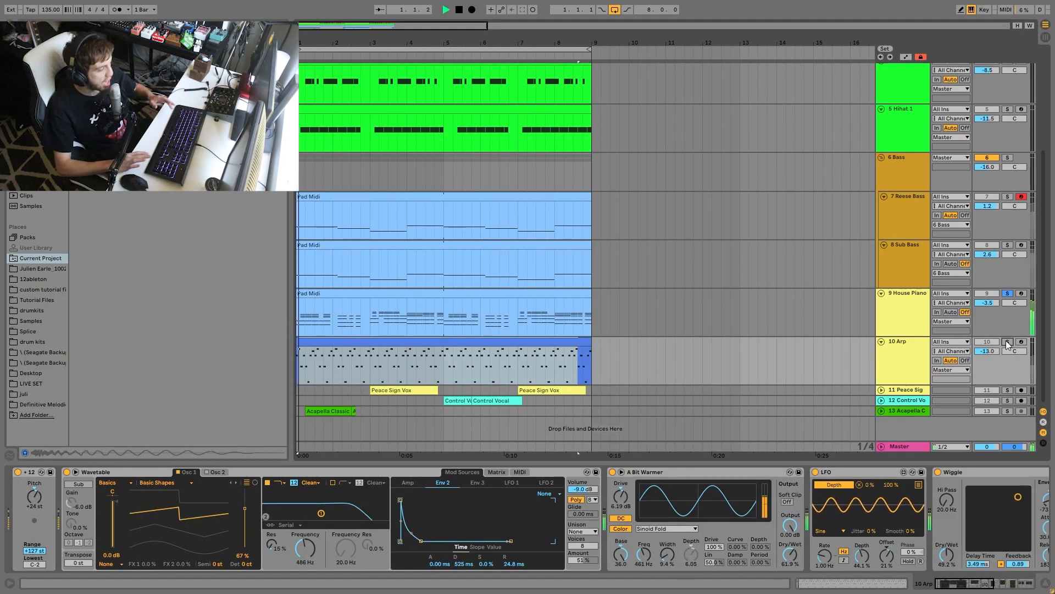
key("space")
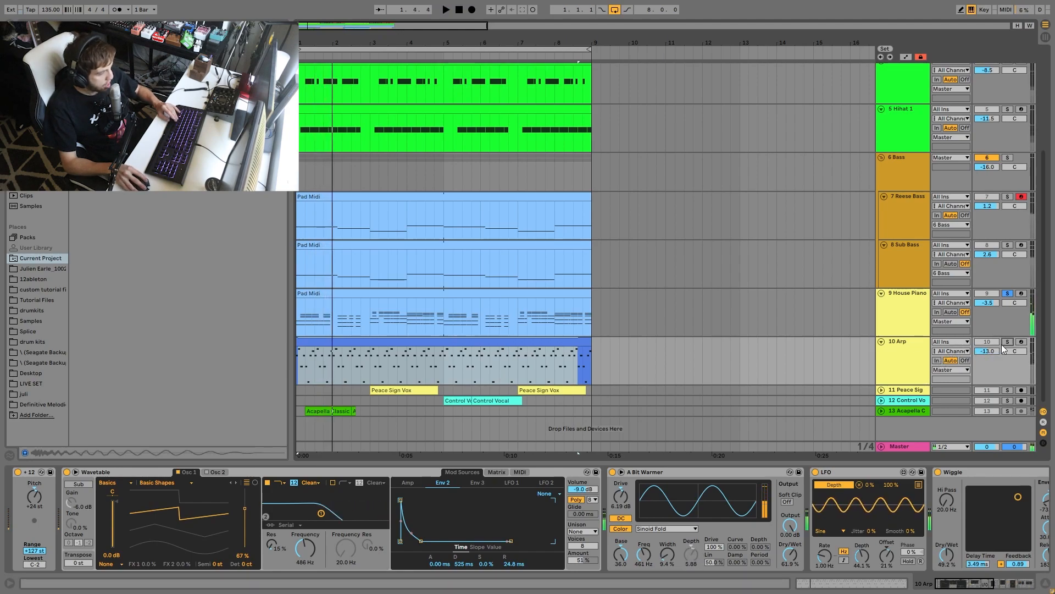
- Solo only the Arp track and play its clip from the start
left_click(467, 341)
key("space")
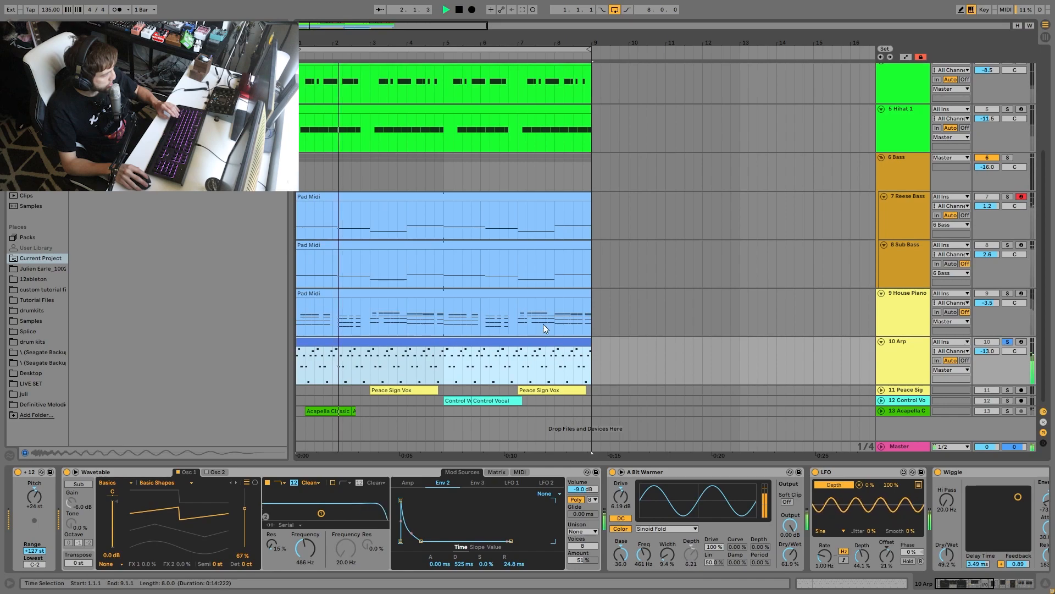
left_click(917, 356)
key("space")
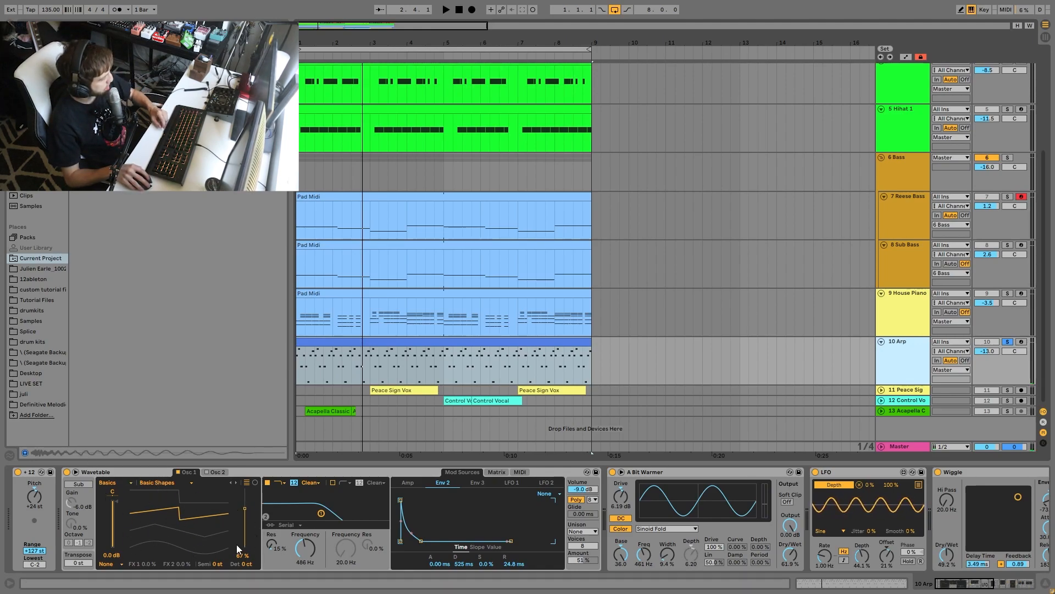
- Show the modulation Matrix of the Arp's Wavetable and play the clip
left_click(495, 471)
left_click(468, 514)
key("space")
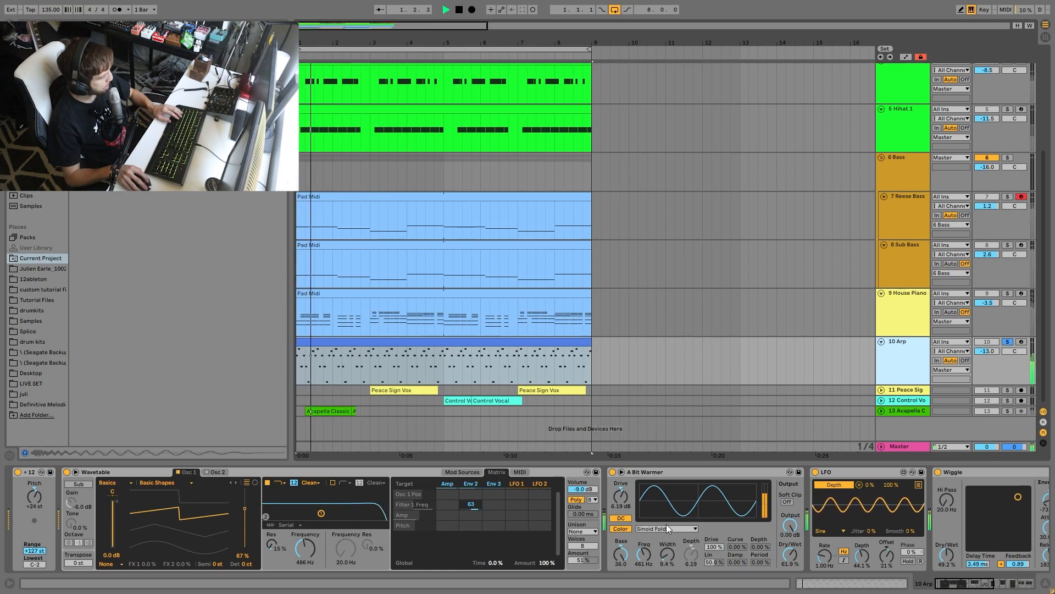
scroll(666, 523, "down", 1)
scroll(649, 529, "down", 3)
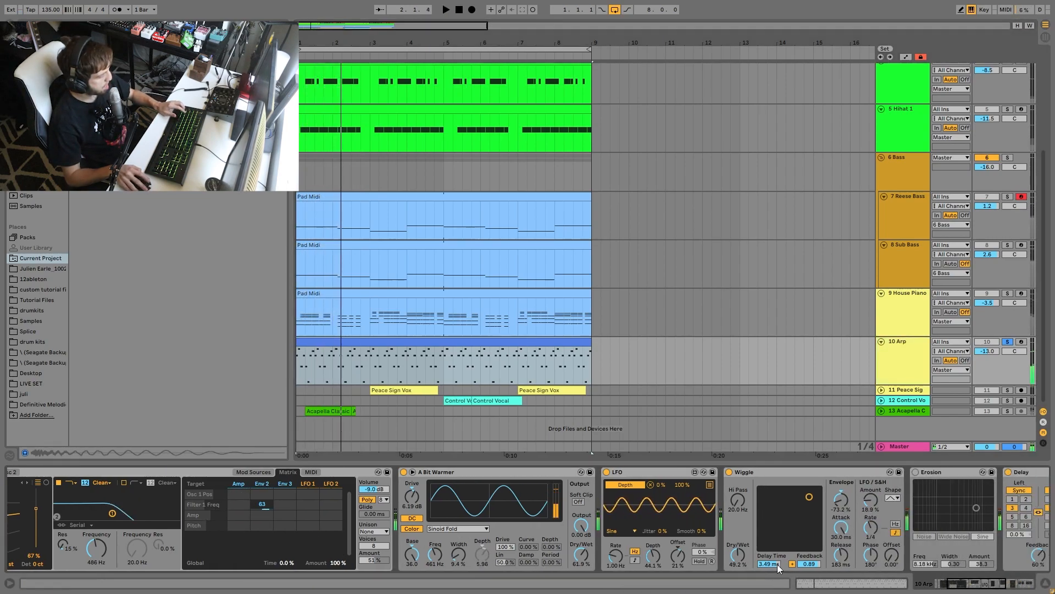
left_click(915, 473)
key("Delete")
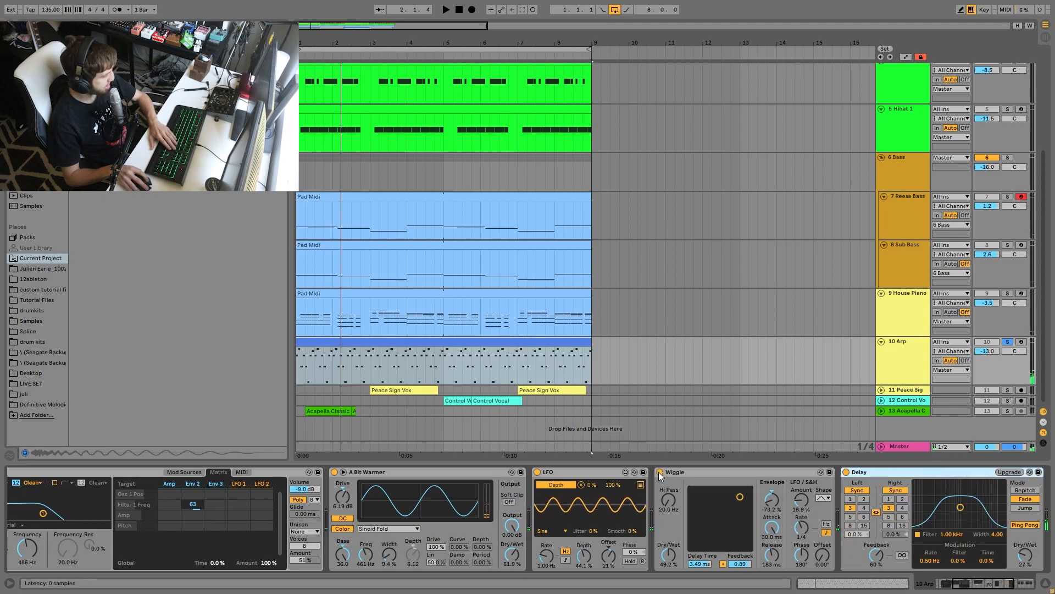
- Play the Arp with the A Bit Warmer saturator bypassed, and re-enable the device for comparison
left_click(335, 472)
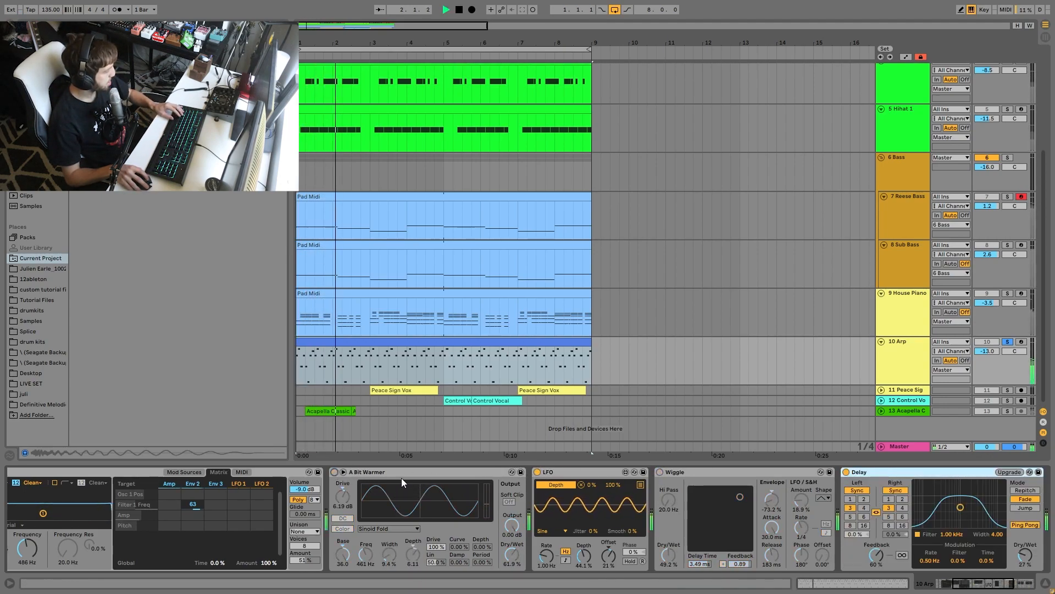
key("space")
left_click(334, 472)
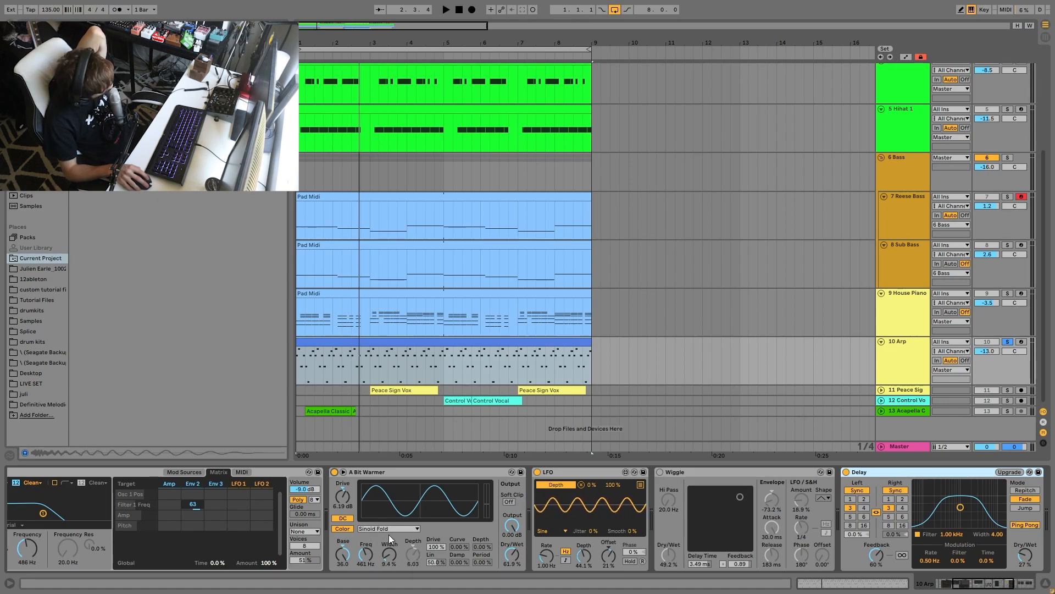
- Play the Arp with the LFO modulating A Bit Warmer's Depth, and try to adjust the Depth knob by hand
left_click(412, 551)
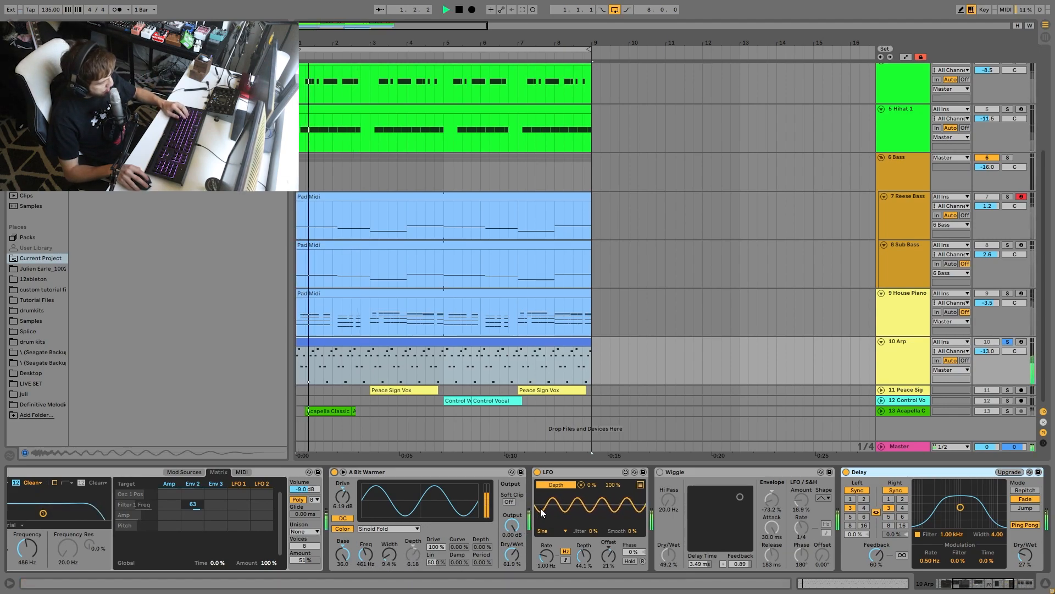
key("space")
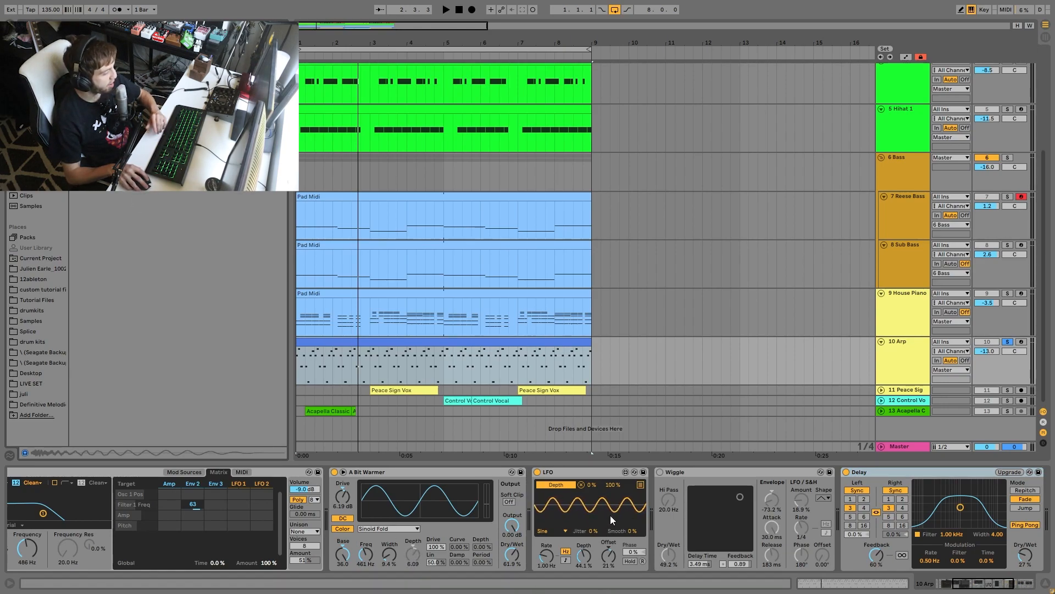
key("space")
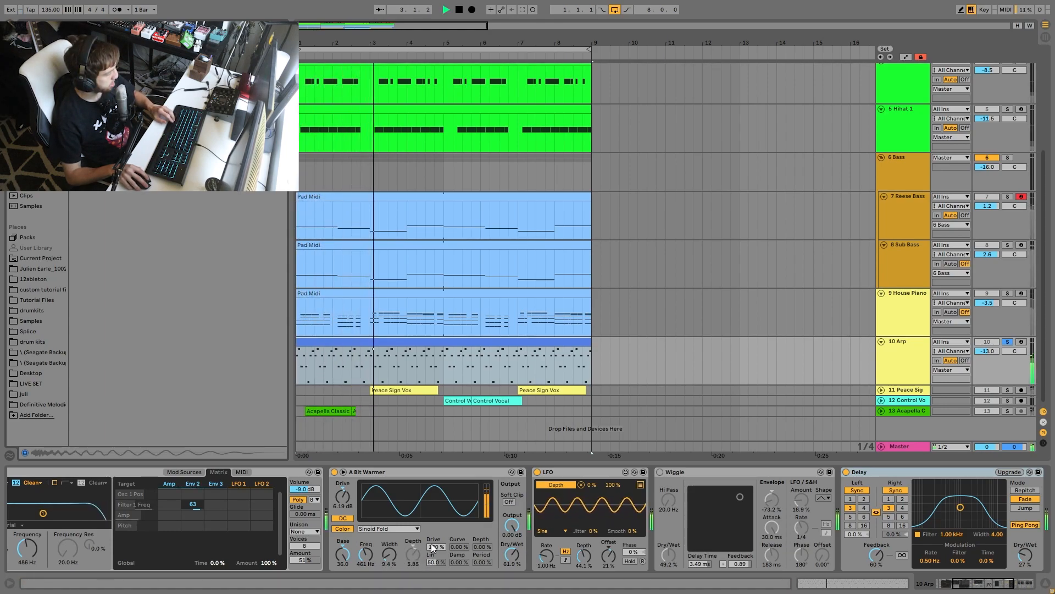
left_click(418, 546)
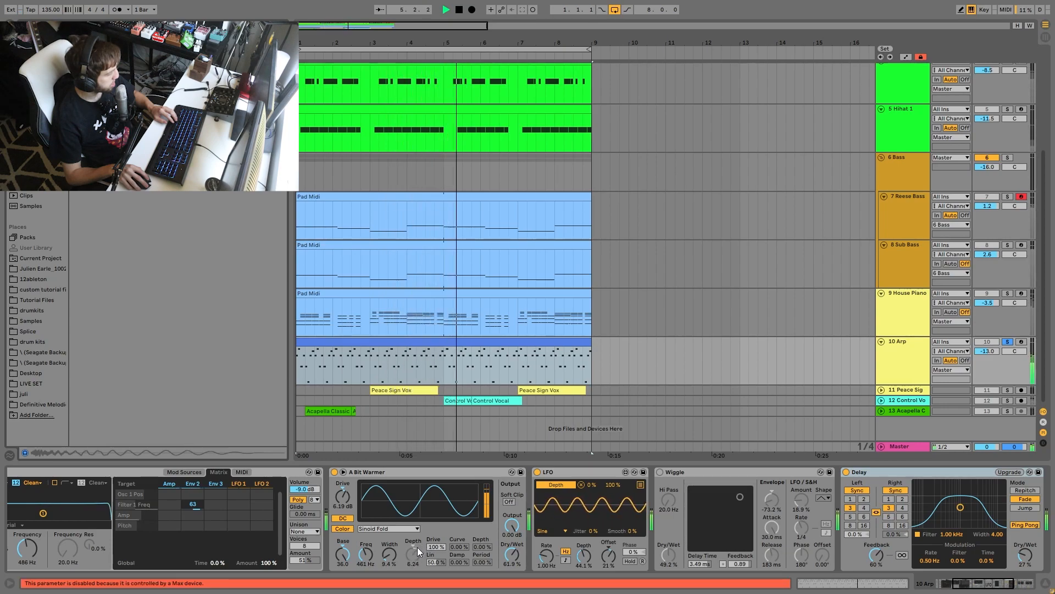
key("space")
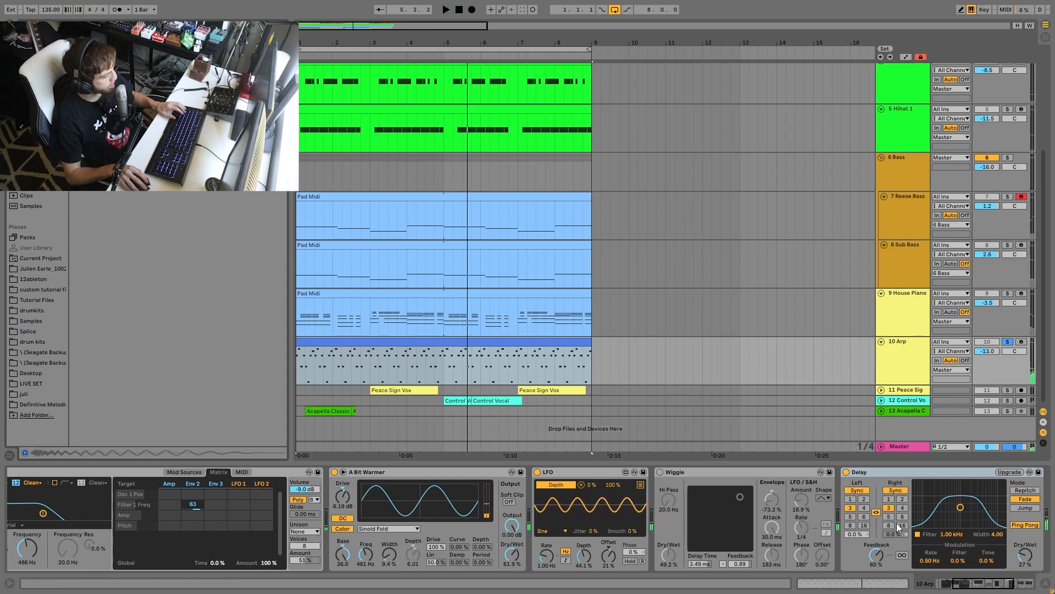
- Turn on the Arp's Wiggle effect, play the clip through it, and show the Delay and Reverb ending the chain
scroll(515, 517, "right", 3)
left_click(516, 472)
left_click(866, 471)
key("space")
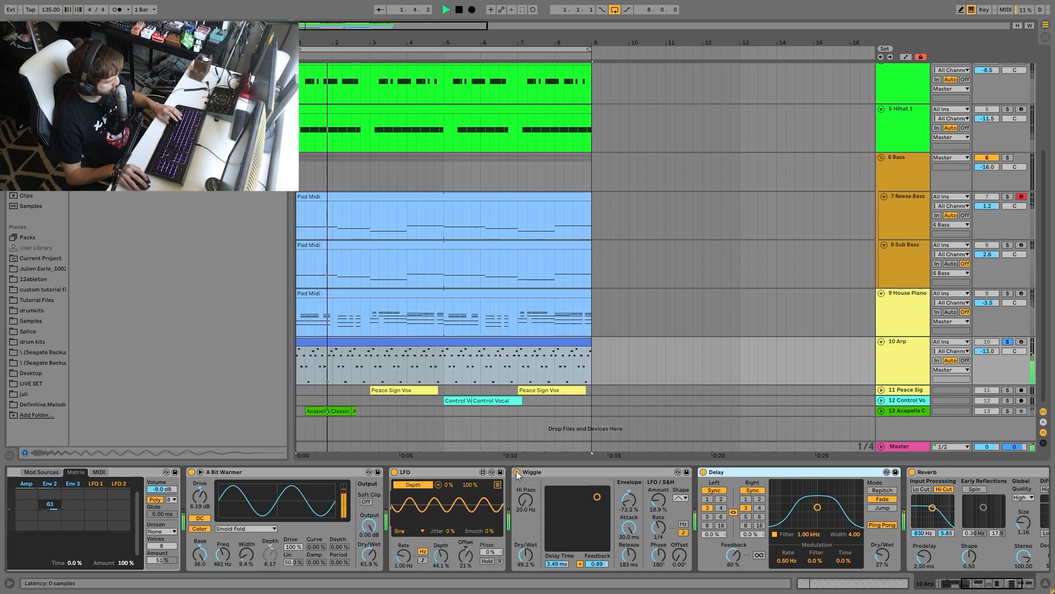
key("space")
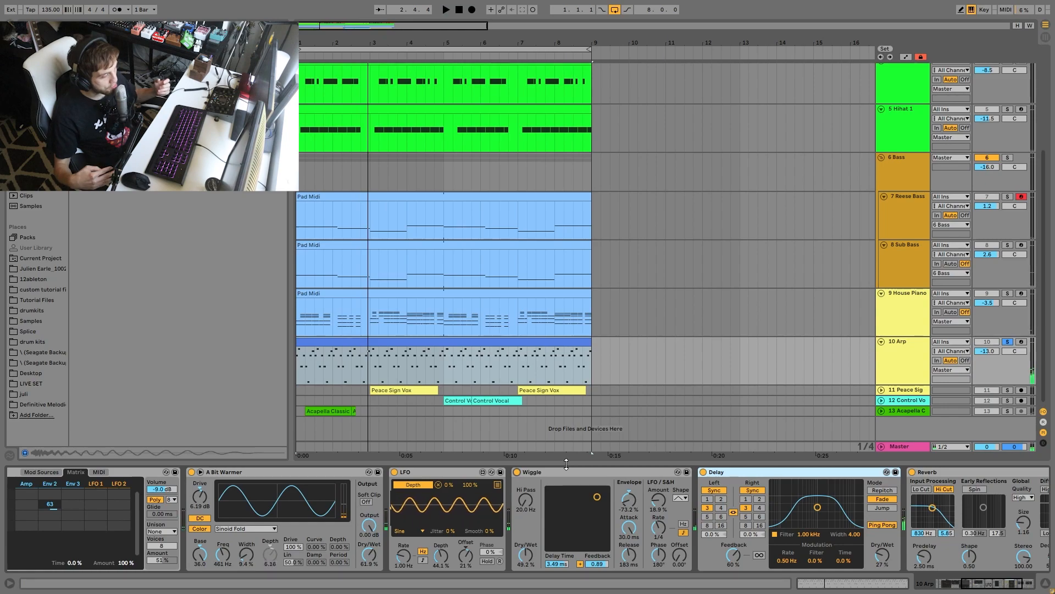
scroll(782, 576, "right", 1)
scroll(740, 536, "right", 8)
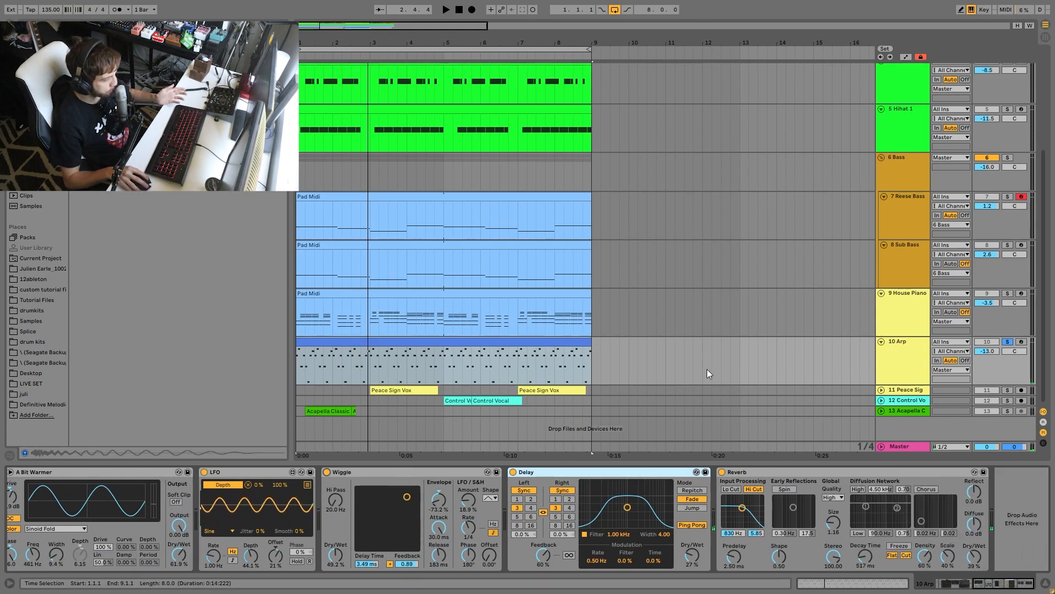
- Solo the Peace Sign Vox, Control Vocal and Acapella tracks along with the House Piano, and play from the start
left_click(904, 401)
left_click(905, 410)
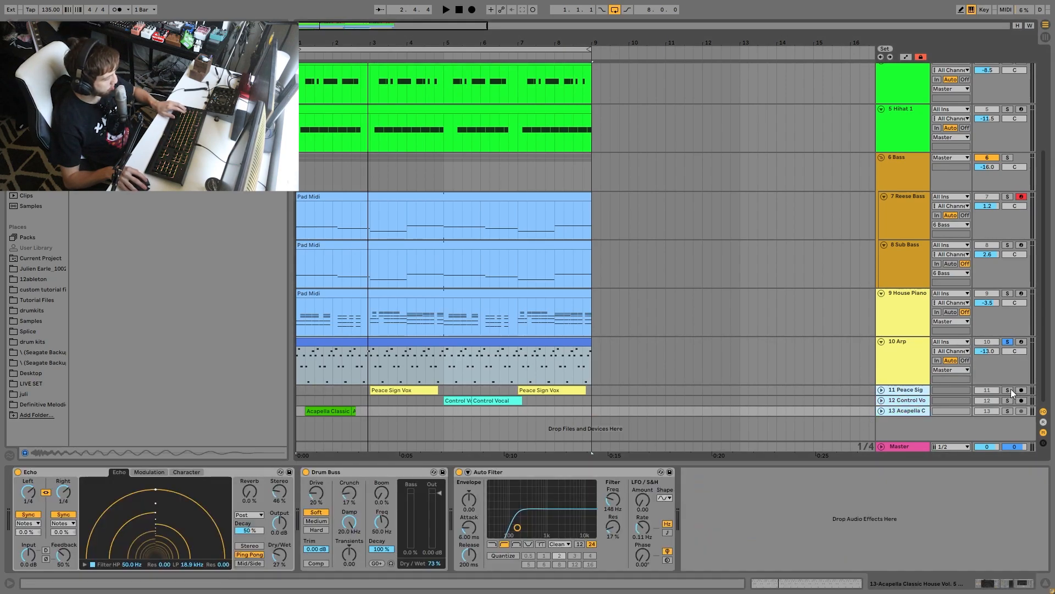
left_click(1008, 389)
left_click(1007, 293)
key("space")
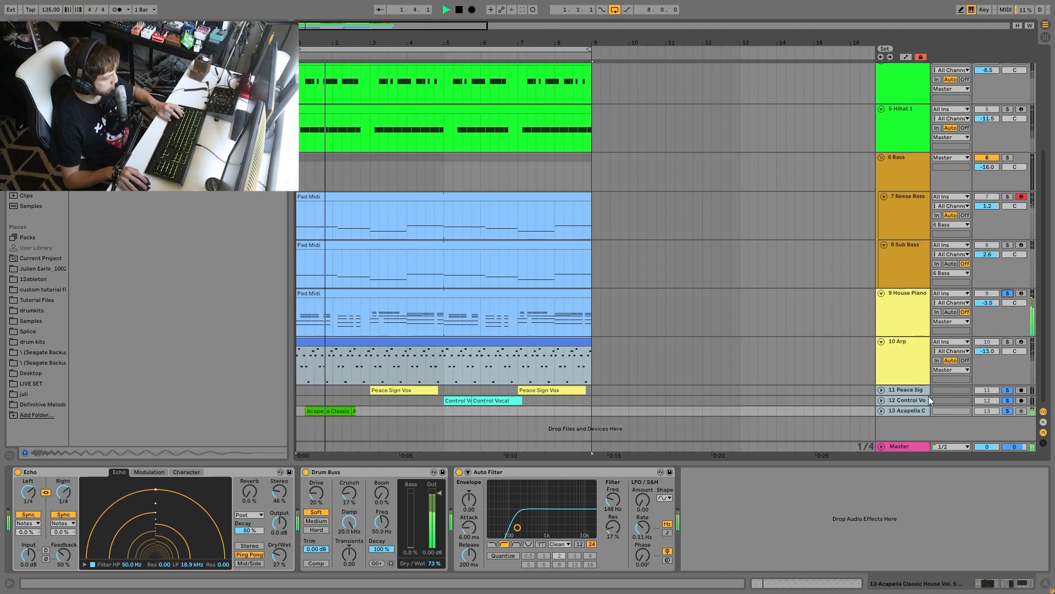
- Unfold the three vocal tracks and raise their volumes together to -4.8, -6.6 and -10.8 dB during playback
left_click(882, 411, "alt")
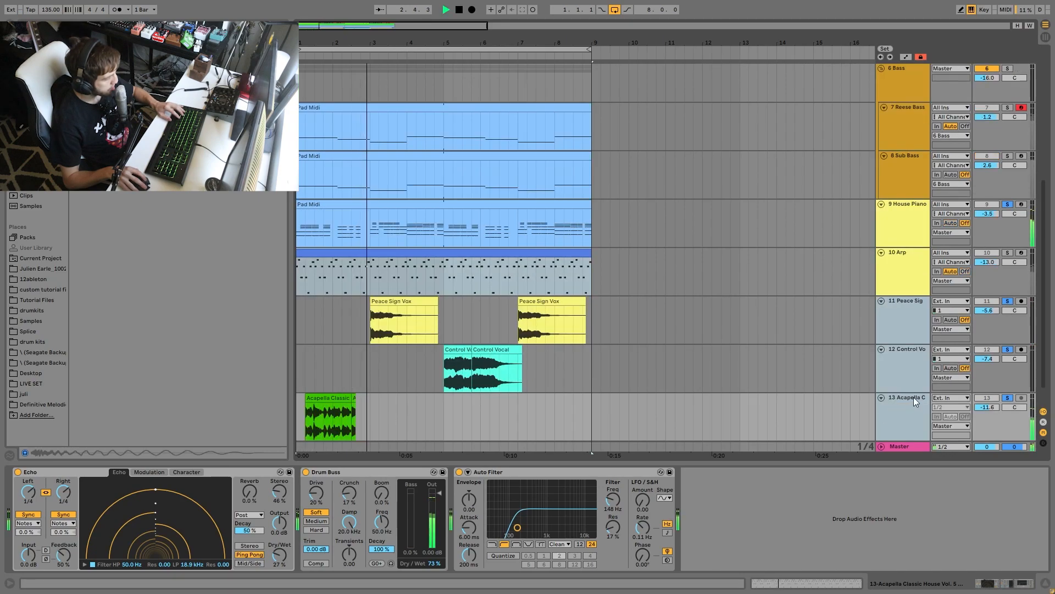
left_click(908, 319)
left_click(912, 403)
left_click_drag(981, 406, 978, 392)
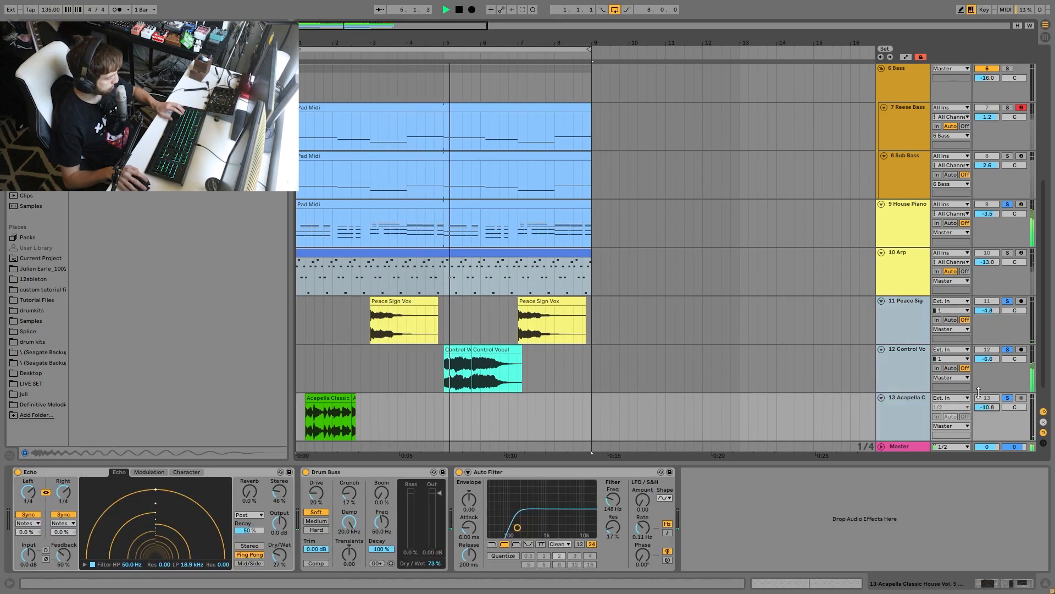
left_click(921, 358)
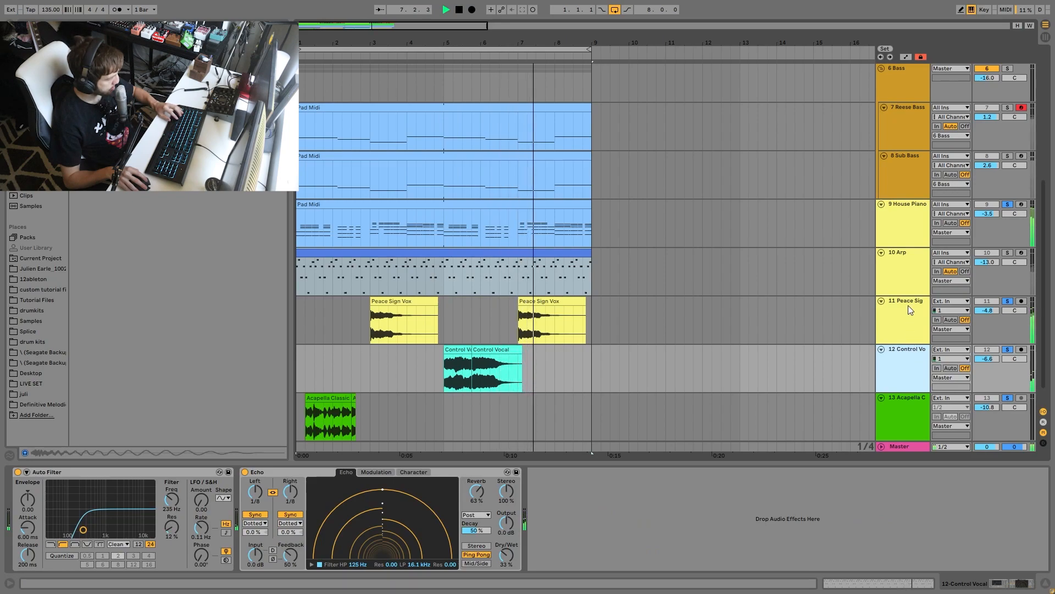
key("space")
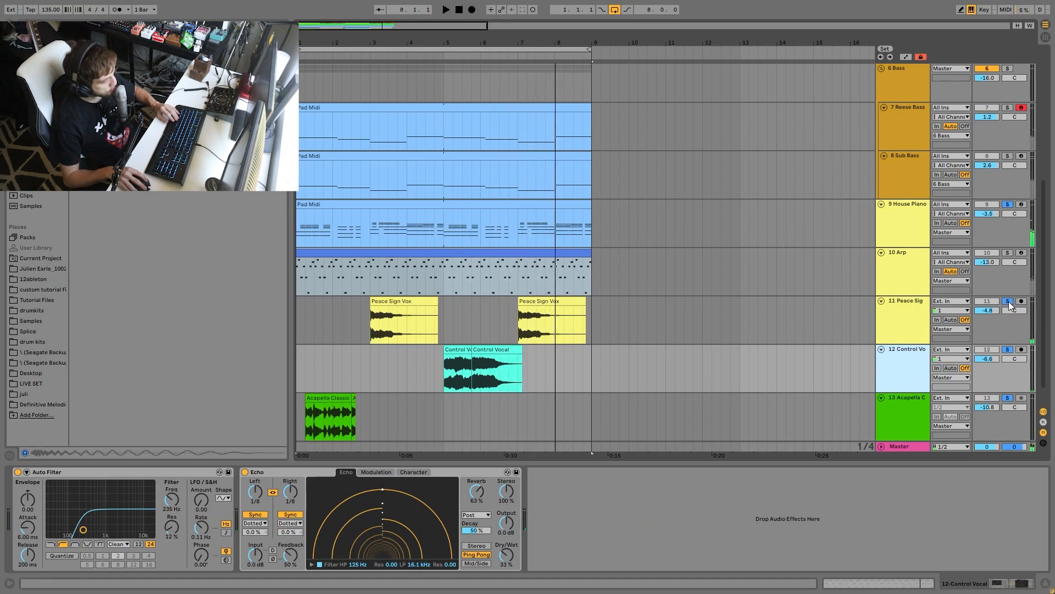
- Solo only the Peace Sign Vox track and play its first clip
left_click(1009, 301)
left_click(892, 311)
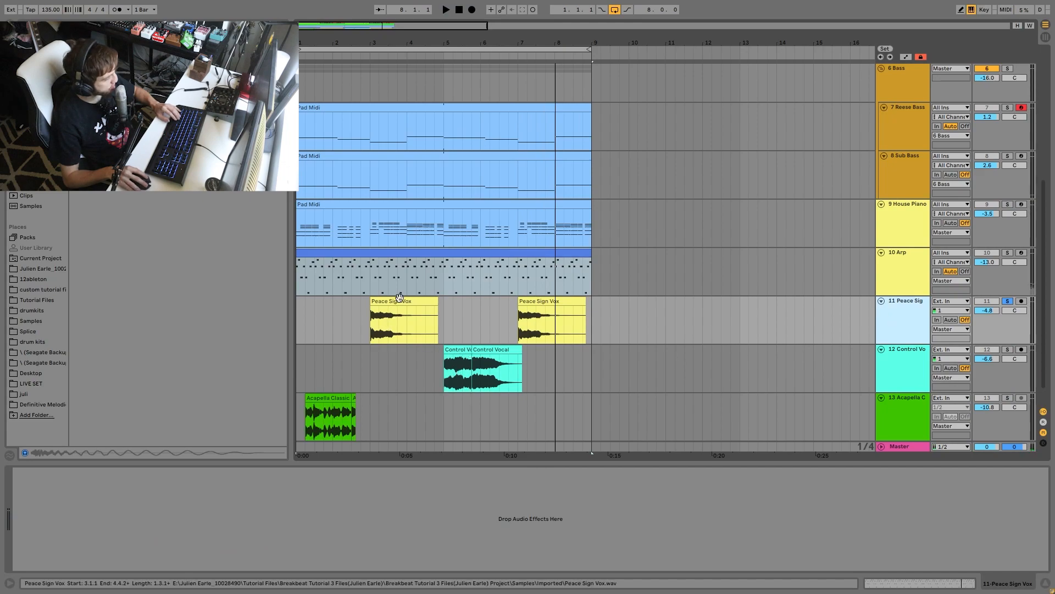
left_click(418, 301)
key("space")
- Solo only the Control Vocal track and play it from its first clip
left_click(1008, 349)
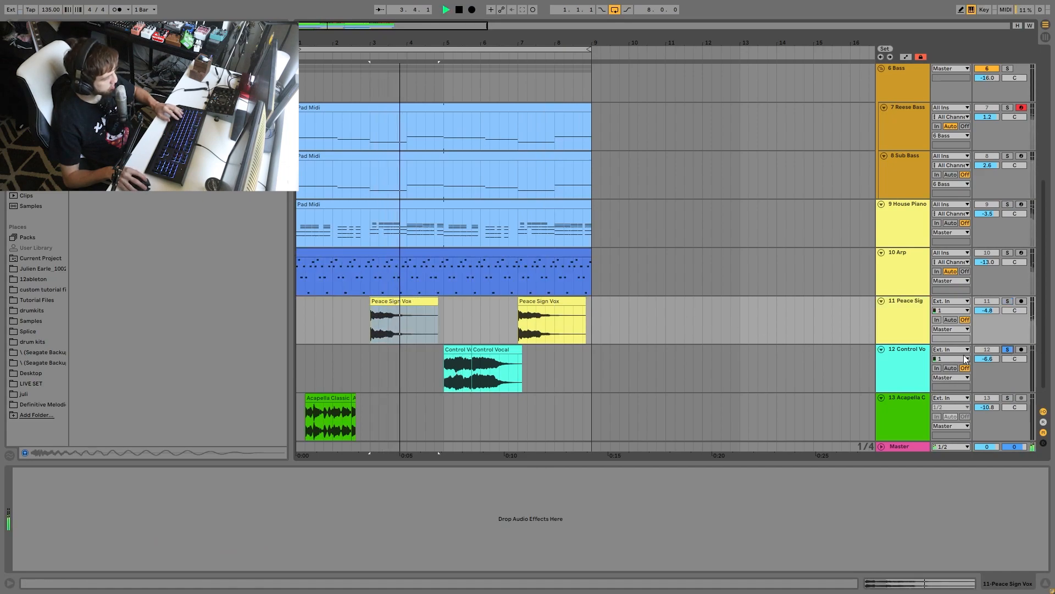
left_click(457, 349)
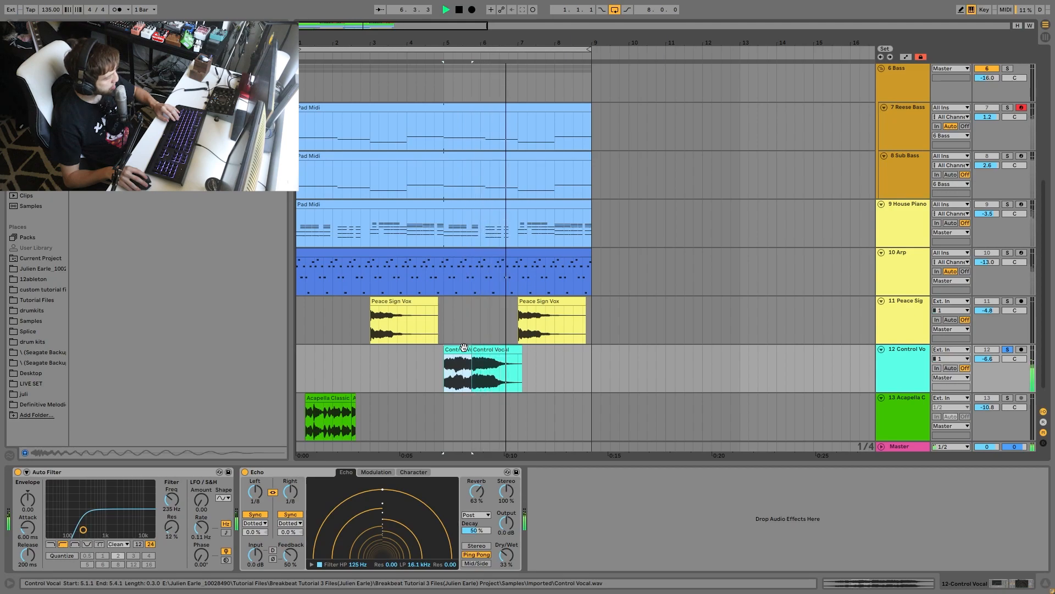
key("space")
- Solo only the Acapella track and play it from just before its clip
left_click(1007, 397)
left_click(300, 414)
key("space")
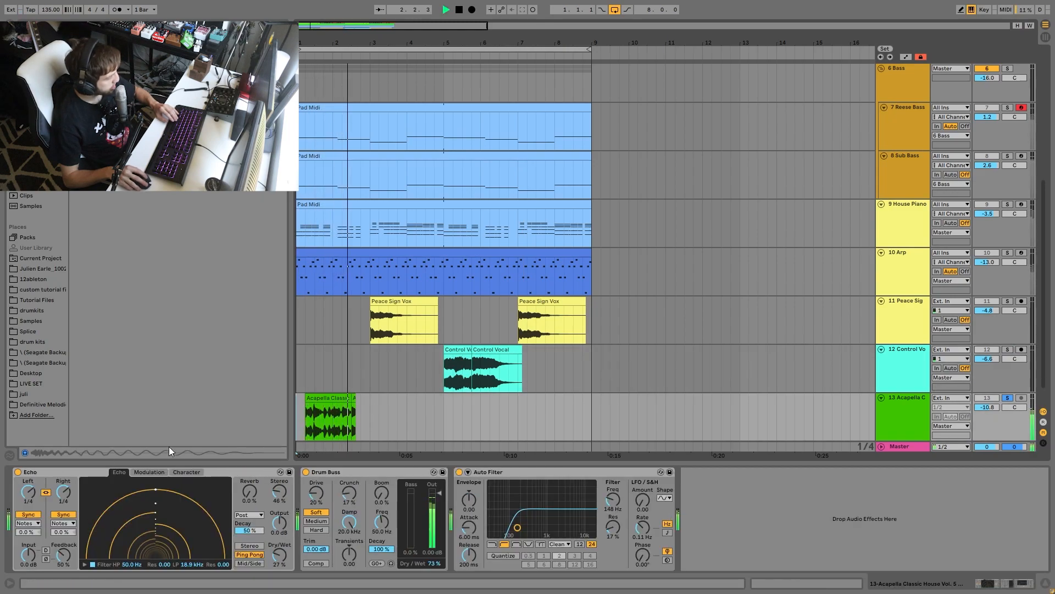
key("space")
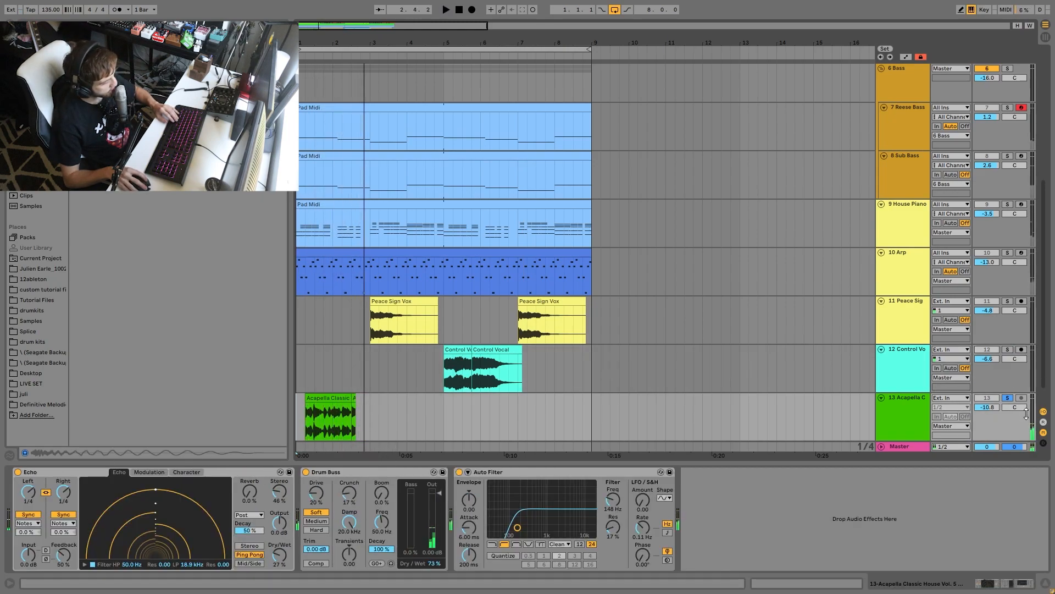
- Play the full mix with no track soloed and set the Acapella track's volume to -10.0 dB
key("space")
left_click(911, 429)
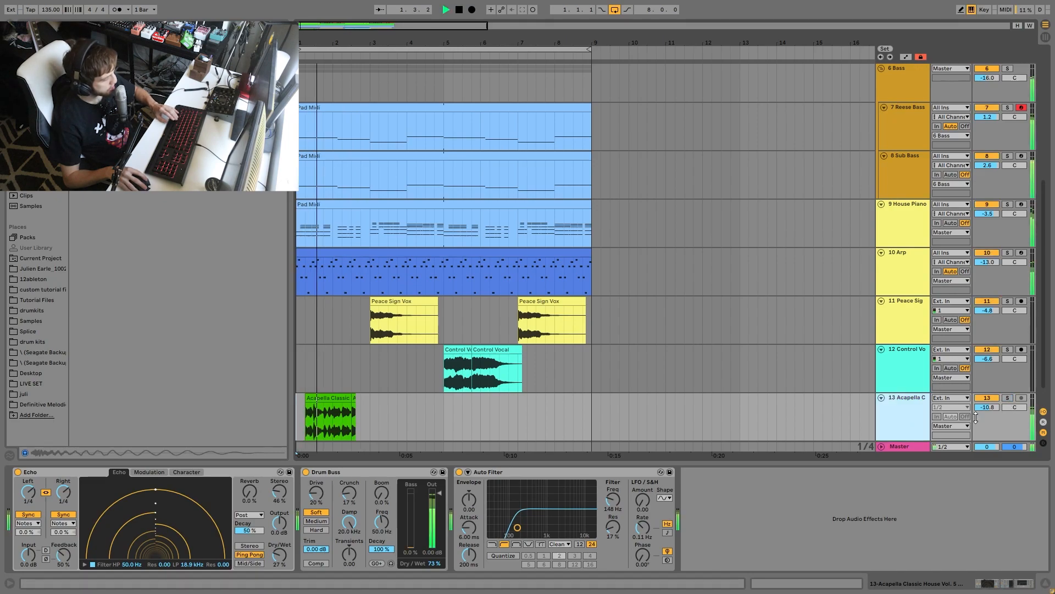
left_click_drag(982, 408, 967, 411)
left_click(925, 423)
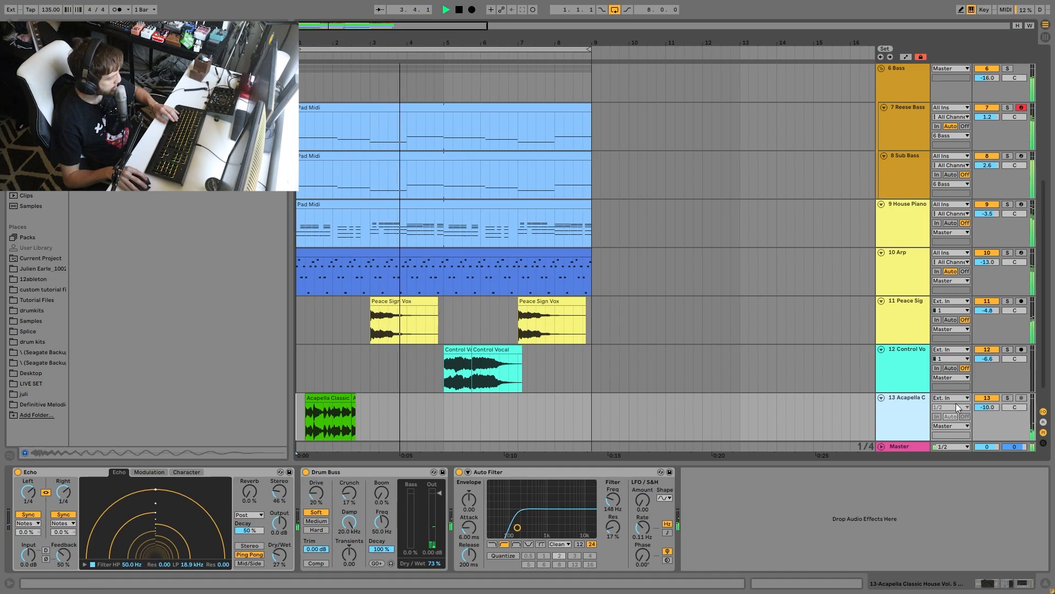
- Stop playback and examine the device chains of the Control Vocal, Peace Sign Vox and Acapella tracks
left_click(907, 380)
key("space")
left_click(911, 320)
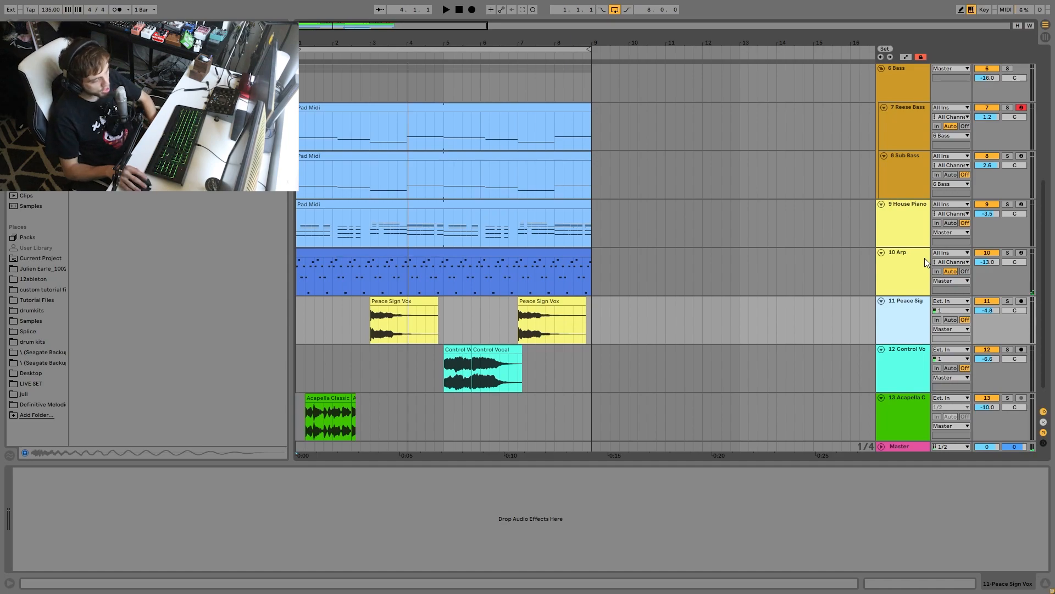
key("Down")
key("Down")
key("Up")
key("Up")
key("Down")
key("Down")
key("Down")
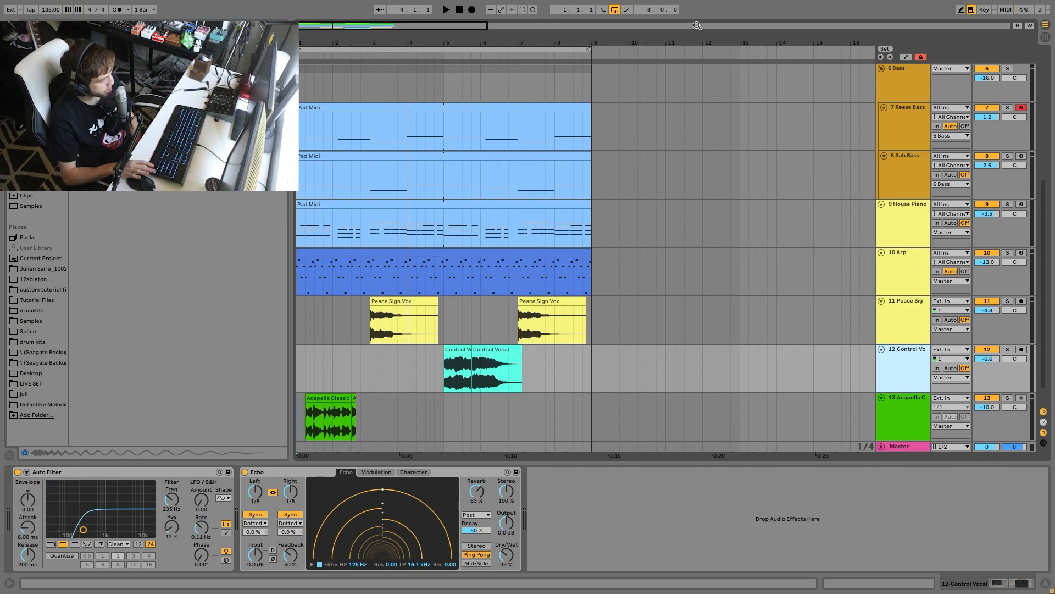
left_click(913, 394)
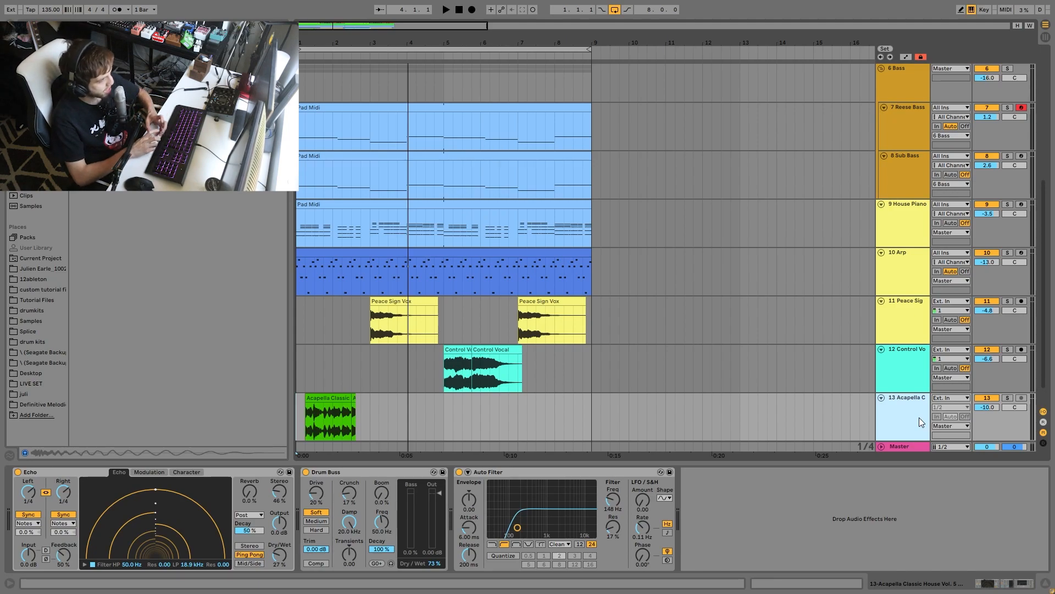
- Play the full arrangement and collapse all tracks
key("space")
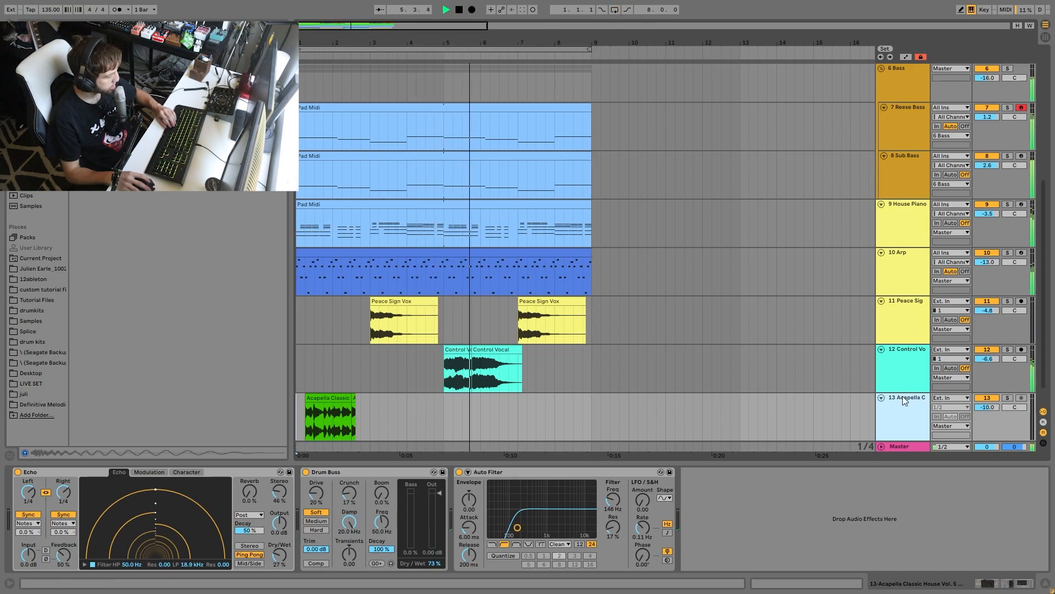
key("ctrl+a")
key("u")
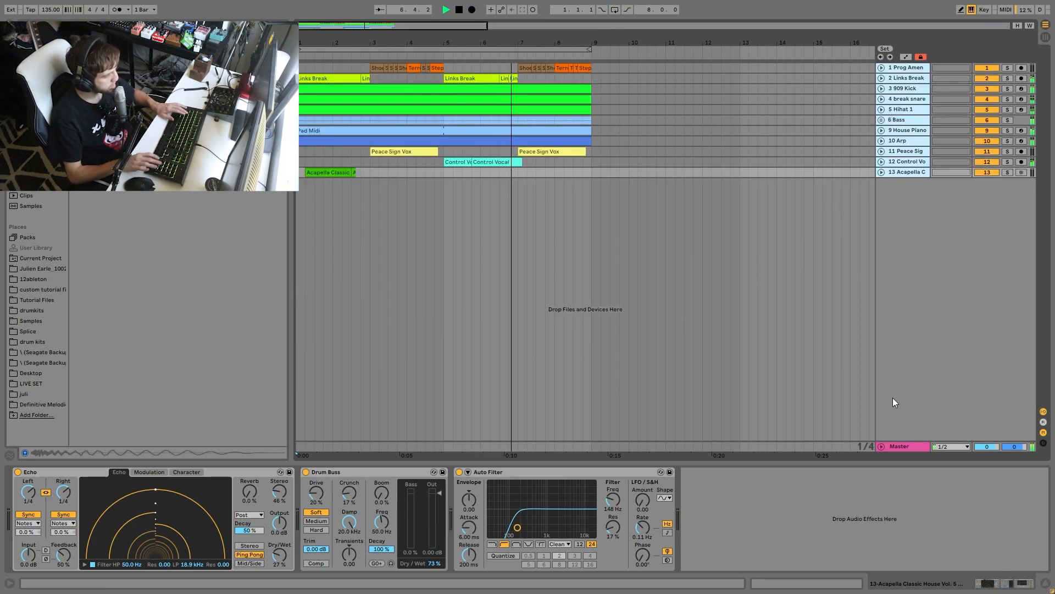
- Place the insert marker at bar 7, play past the end of the arrangement, and return the stopped playhead to the start
left_click(513, 173)
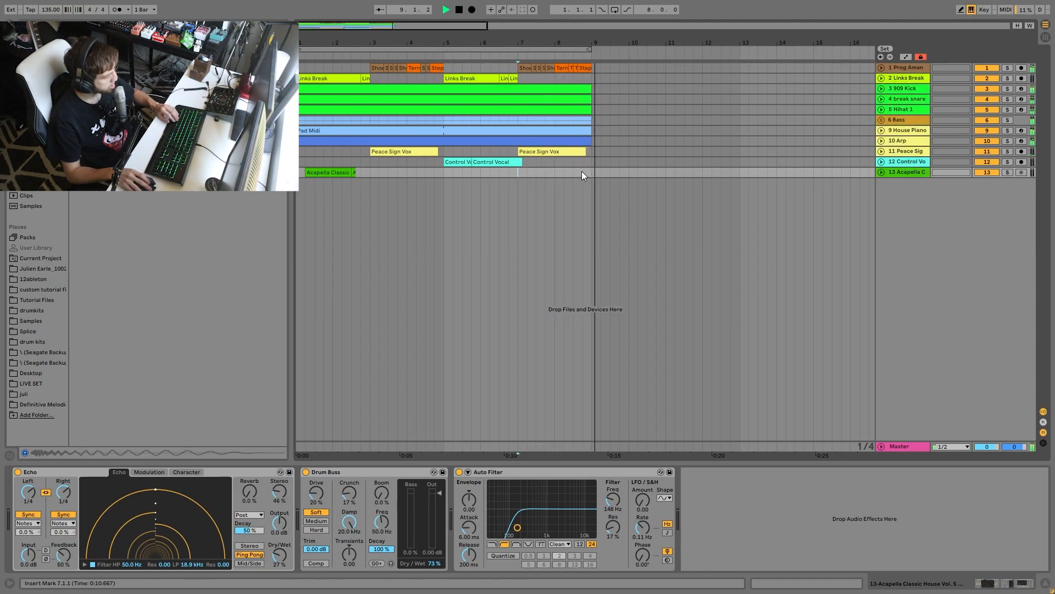
key("space")
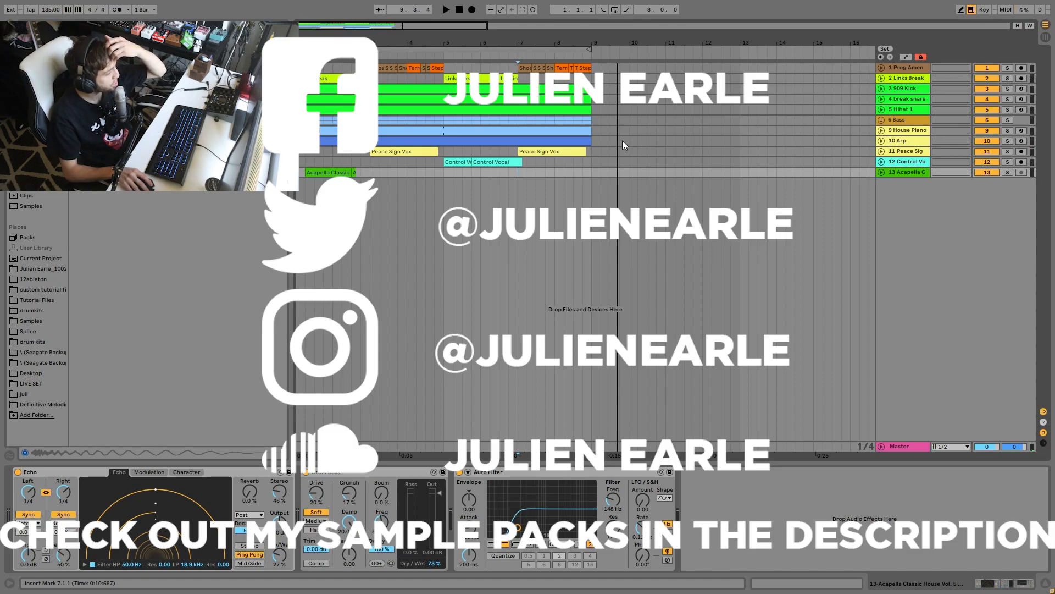
left_click(458, 12)
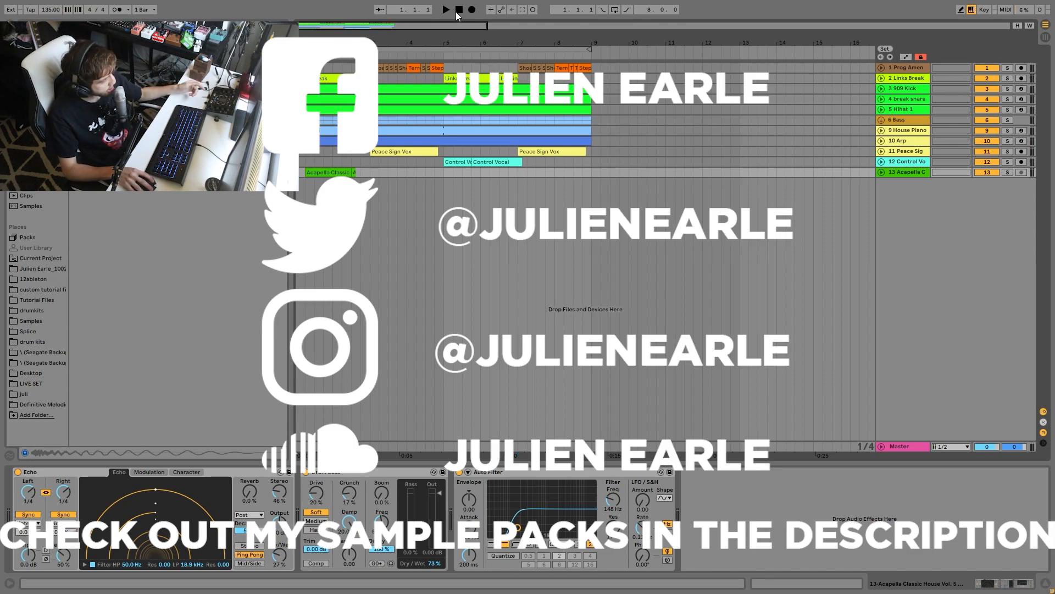